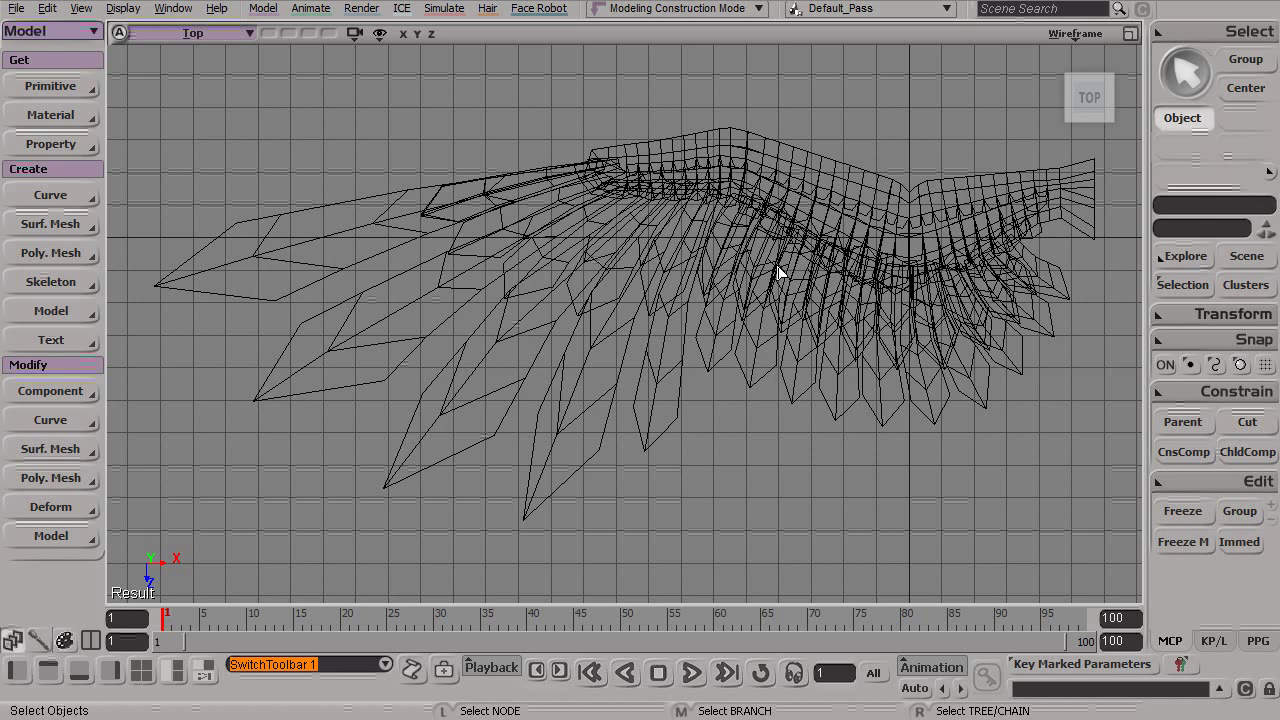
Start a linear curve in the Top view with its first point at the wing's root, inside the last mesh section.
middle_click_drag(848, 256, 650, 314, "alt")
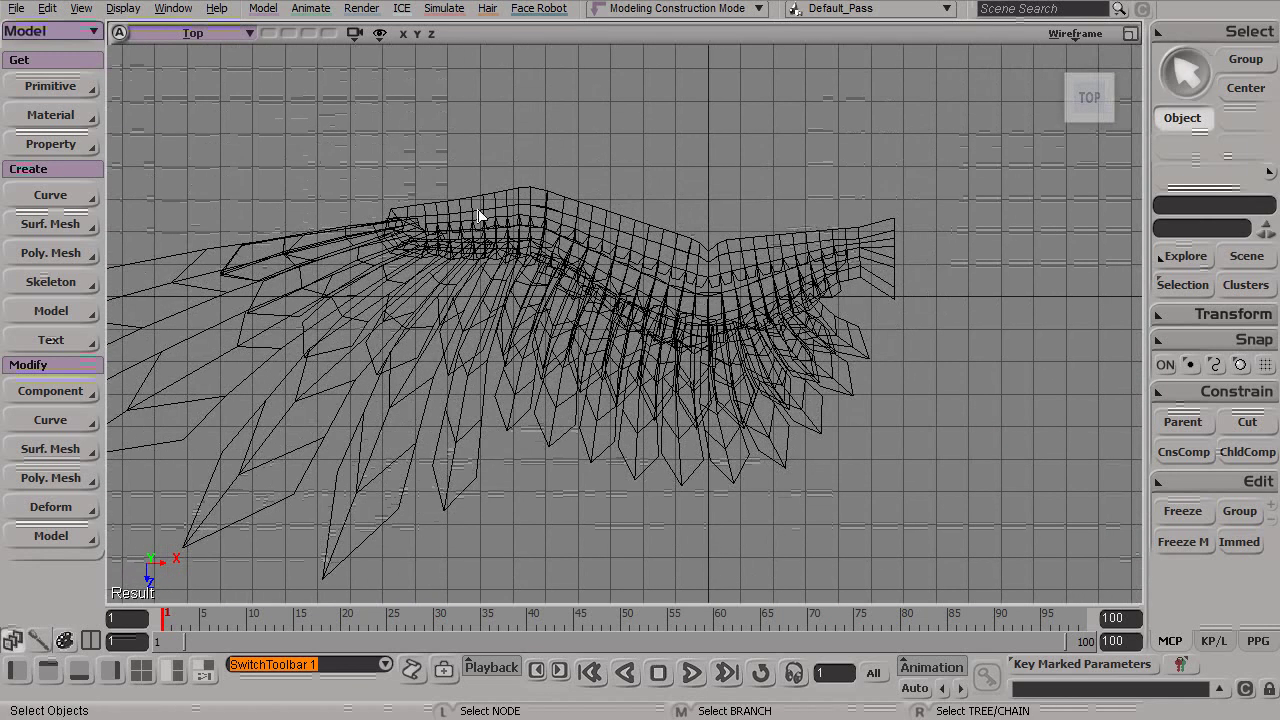
middle_click_drag(491, 241, 433, 262, "alt")
right_click_drag(433, 262, 570, 272, "alt")
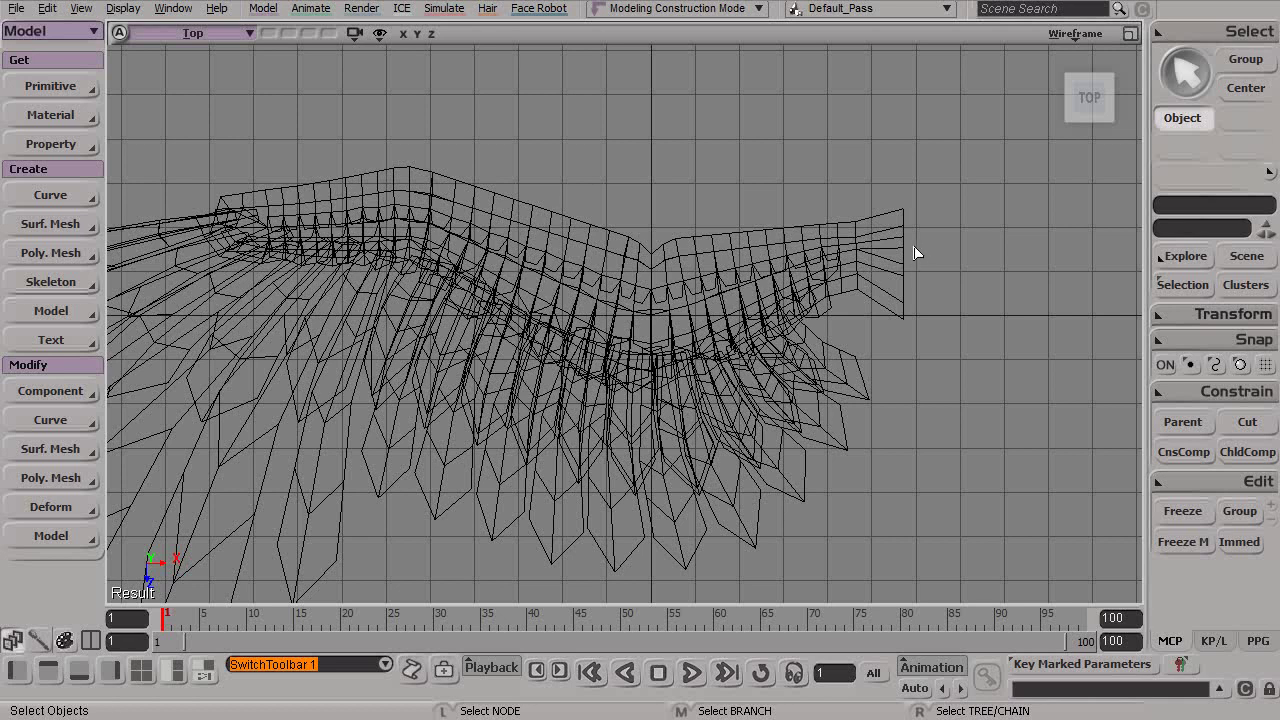
middle_click_drag(528, 288, 561, 263, "alt")
right_click_drag(561, 263, 583, 254, "alt")
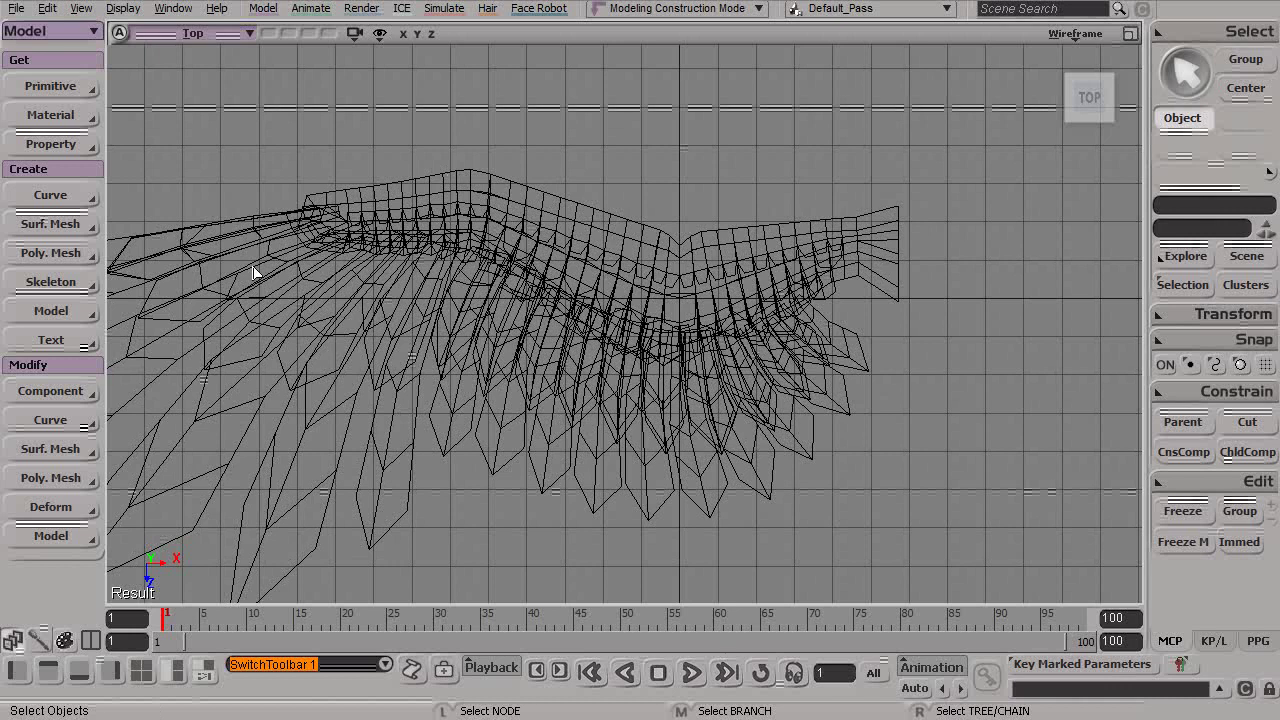
left_click(58, 191)
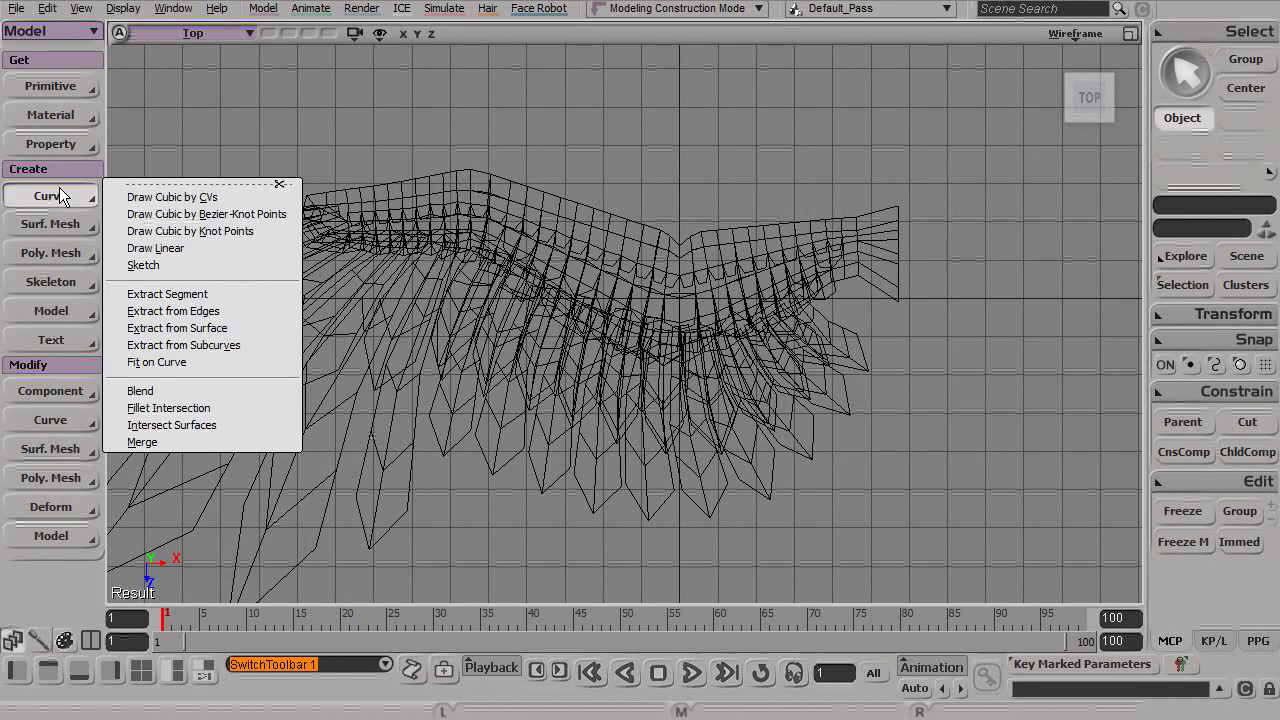
left_click(203, 247)
key("s")
middle_click_drag(556, 282, 405, 340)
right_click_drag(477, 334, 763, 332)
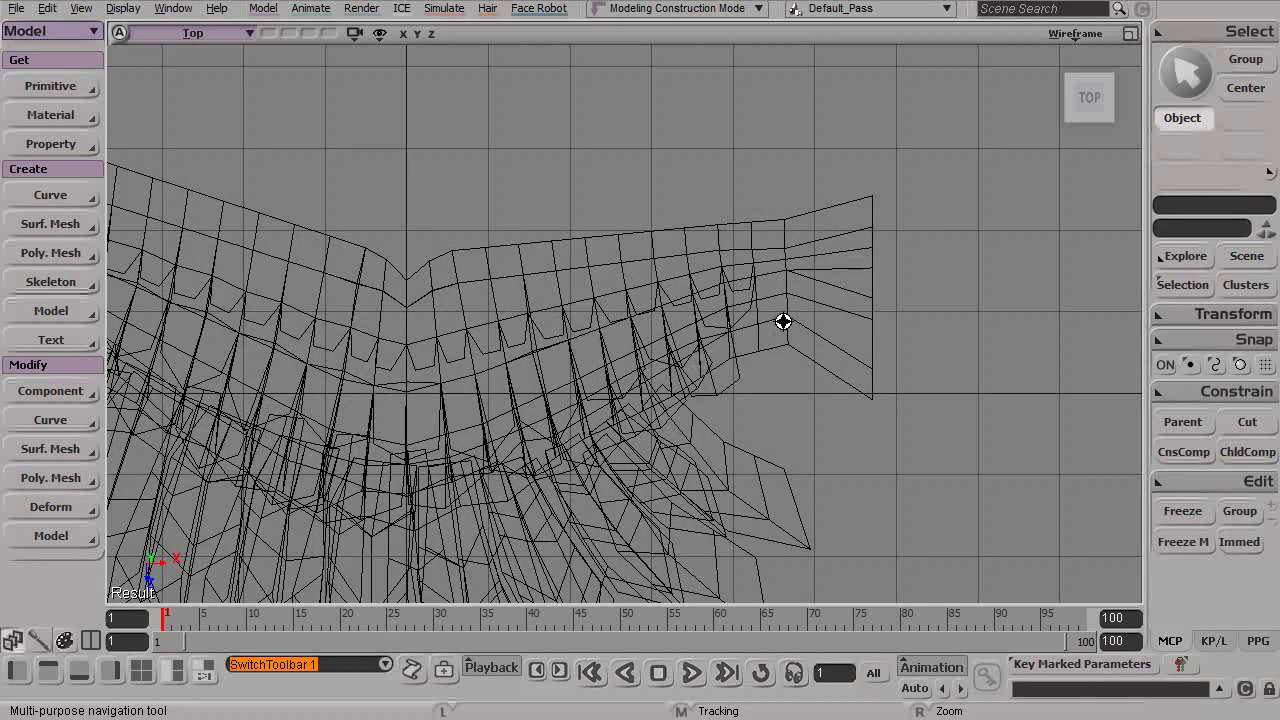
left_click(790, 273)
left_click_drag(792, 276, 789, 286)
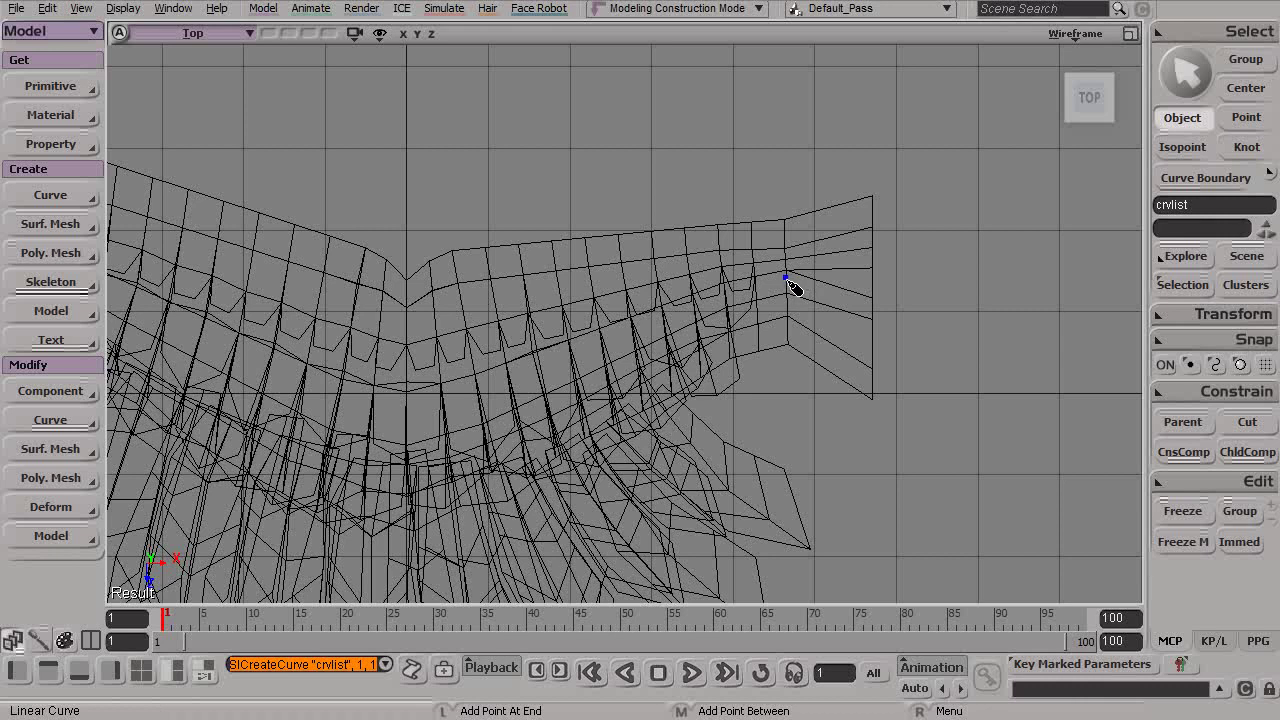
Add two more curve points, one at the wing's V-shaped elbow bend and one at the upper wrist bend.
key("s")
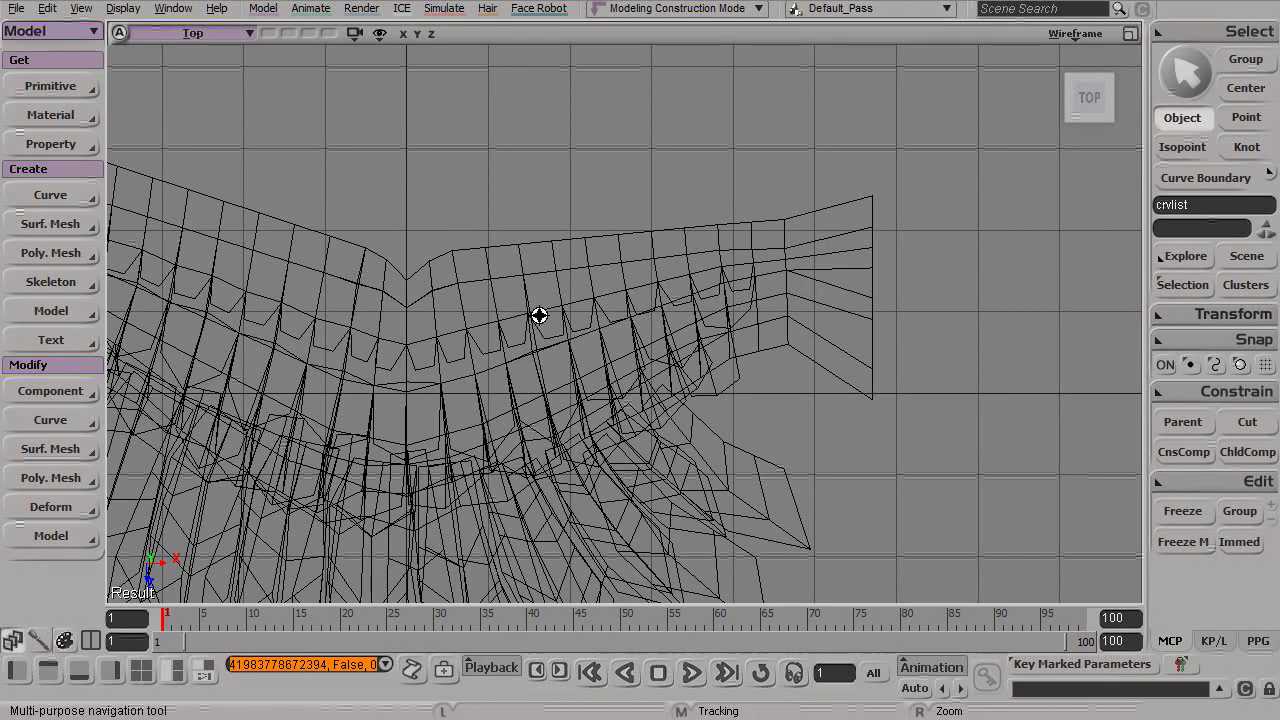
middle_click_drag(414, 358, 574, 316)
left_click_drag(558, 319, 567, 324)
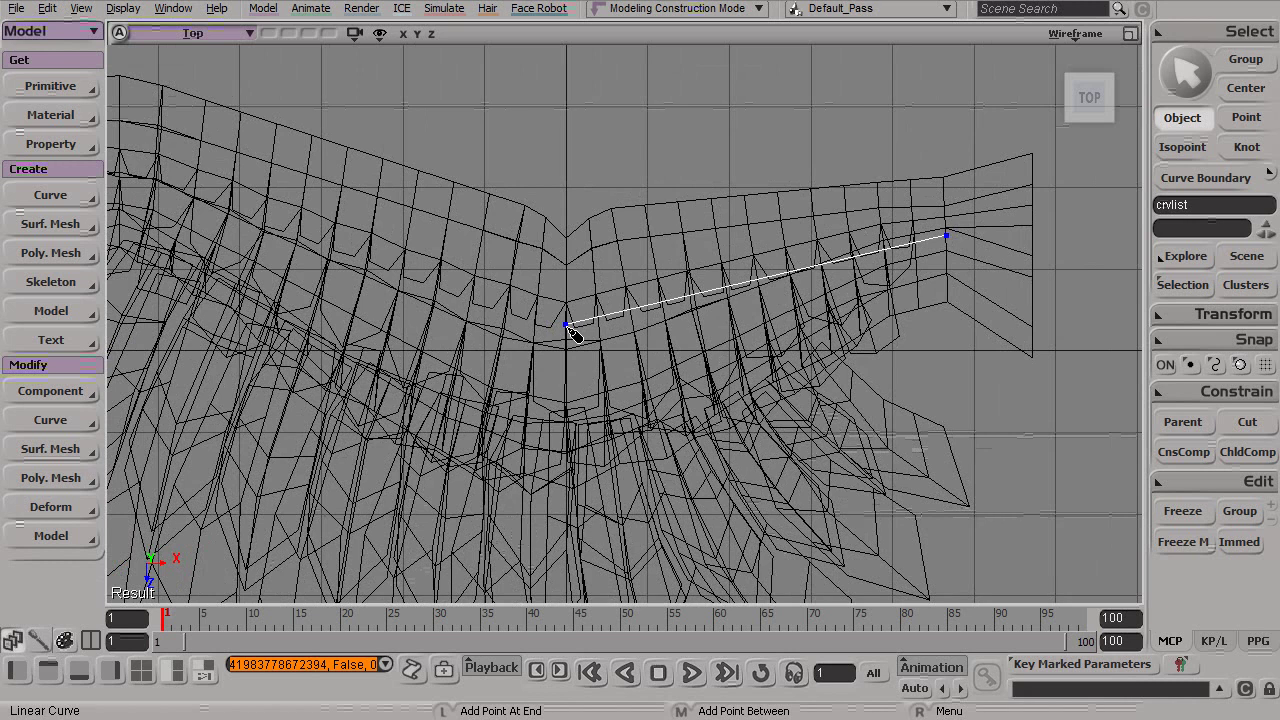
key("s")
right_click_drag(587, 316, 434, 277)
middle_click_drag(470, 282, 641, 314)
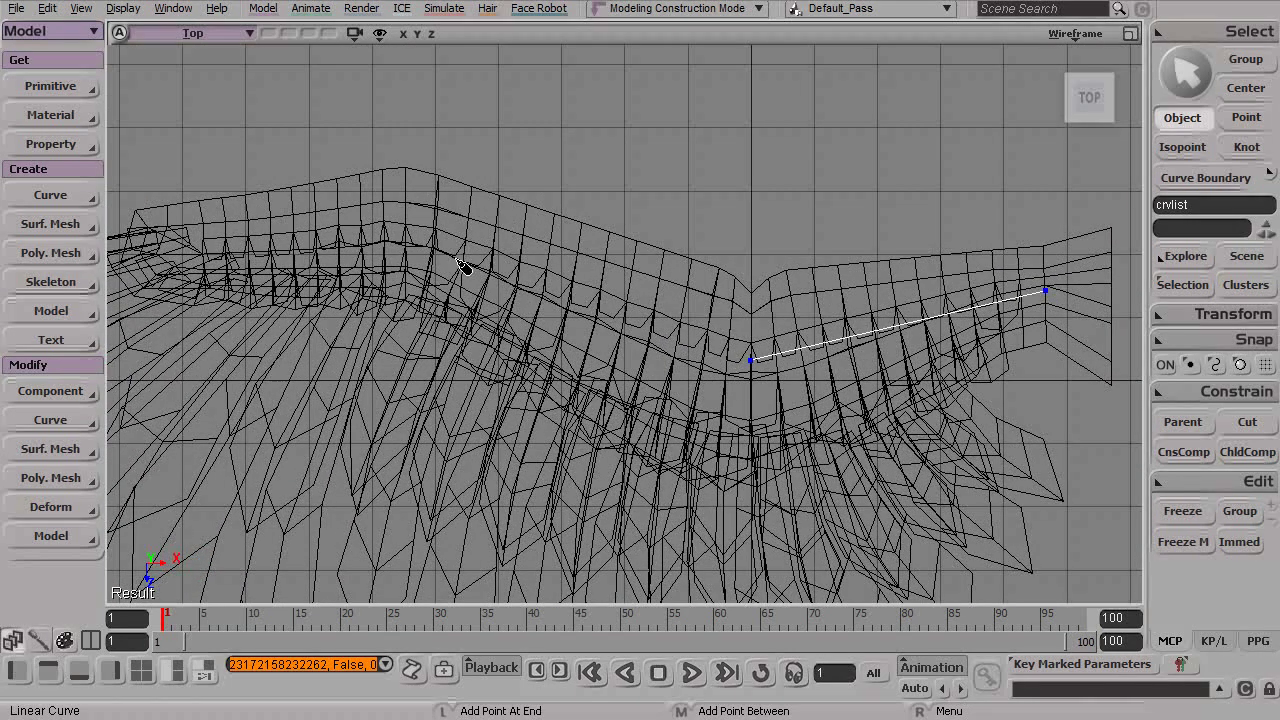
left_click_drag(417, 233, 405, 216)
Place the curve's fourth point where the long outer feathers meet the wing arm, and finish drawing the curve.
key("s")
middle_click_drag(216, 216, 391, 207)
left_click(308, 243)
left_click_drag(314, 253, 309, 256)
key("s")
middle_click_drag(768, 265, 498, 256)
right_click(572, 215)
left_click(564, 213)
key("s")
left_click_drag(424, 233, 504, 233)
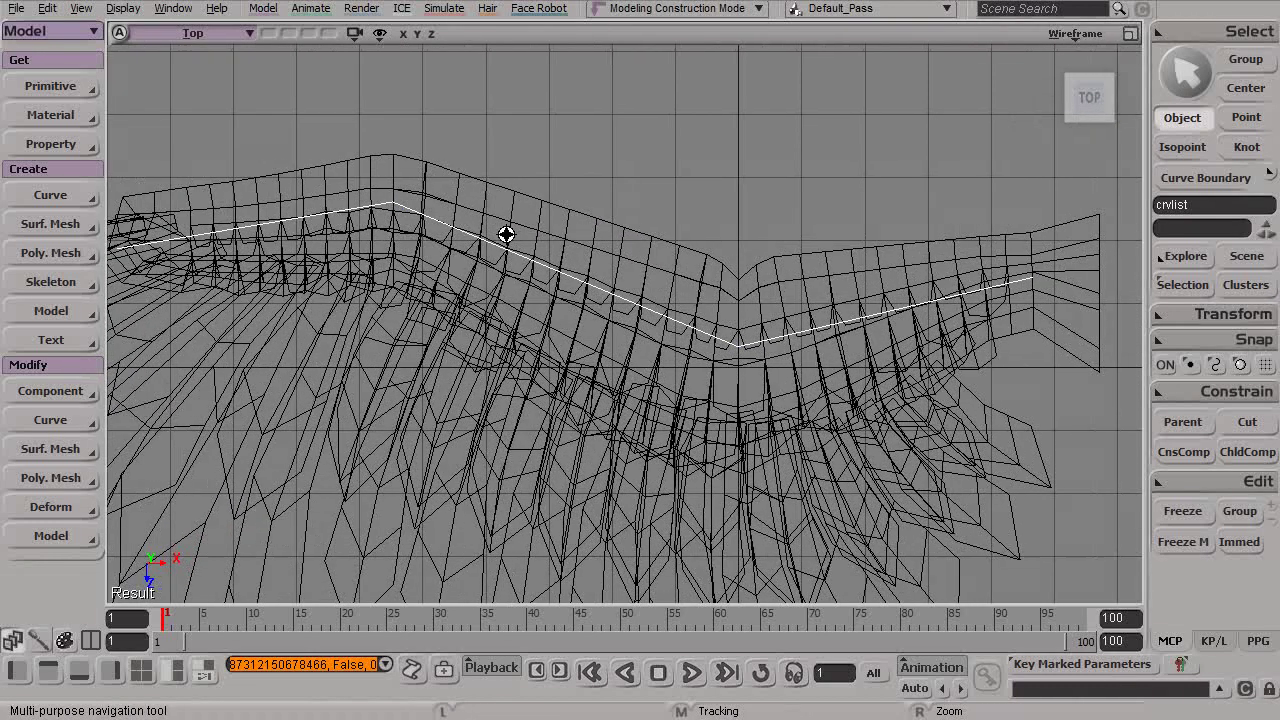
Switch translation to Global mode and nudge the curve's wrist point slightly along Z, toward the feathers.
key("t")
left_click_drag(372, 176, 428, 216)
key("v")
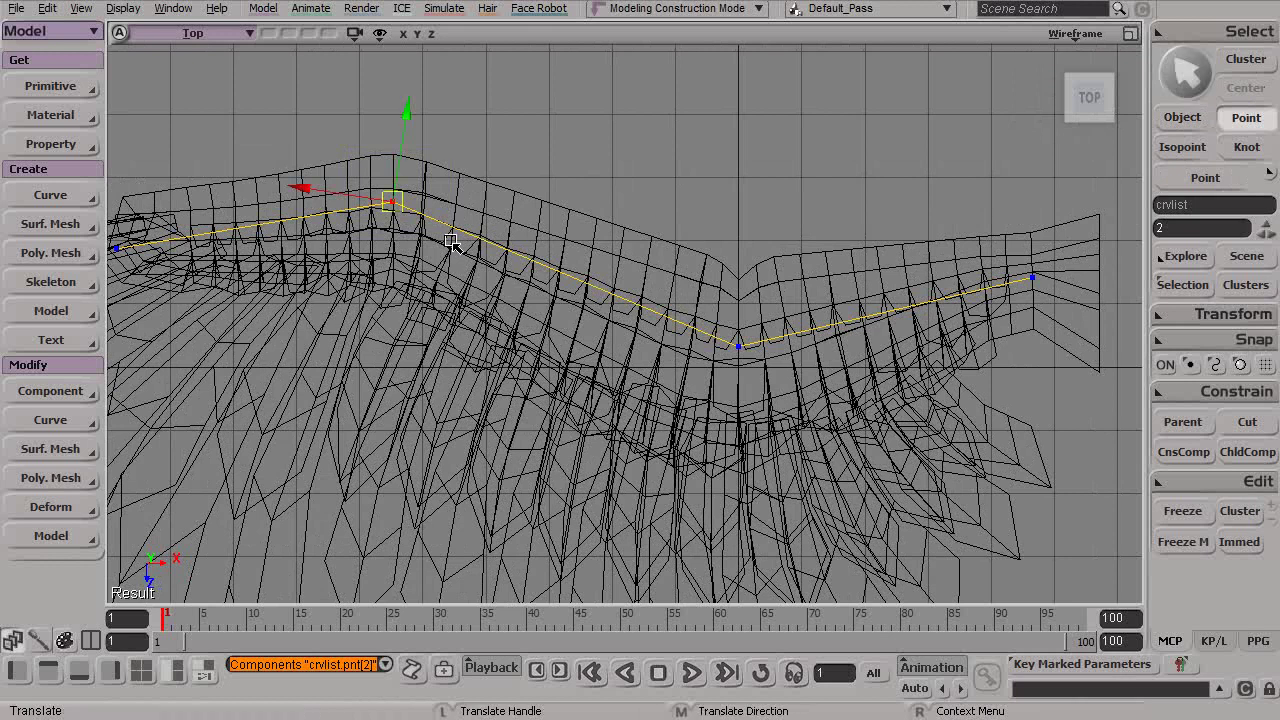
right_click(393, 201)
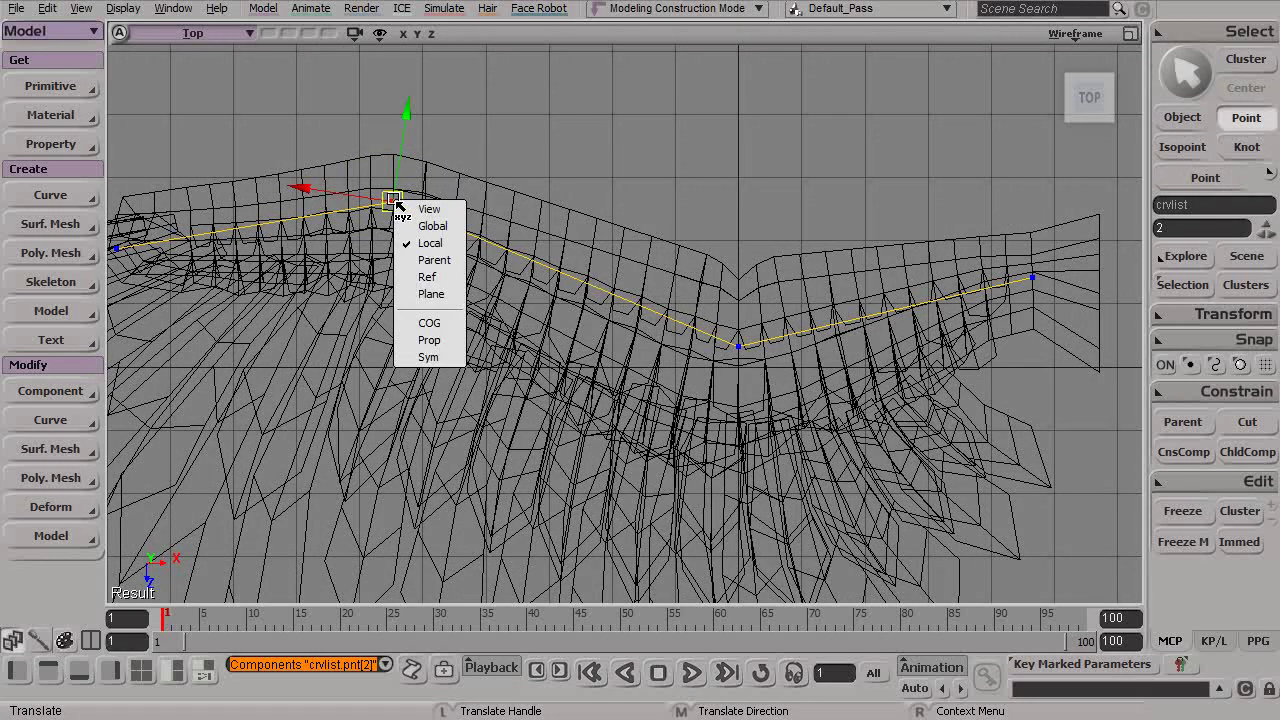
left_click(435, 226)
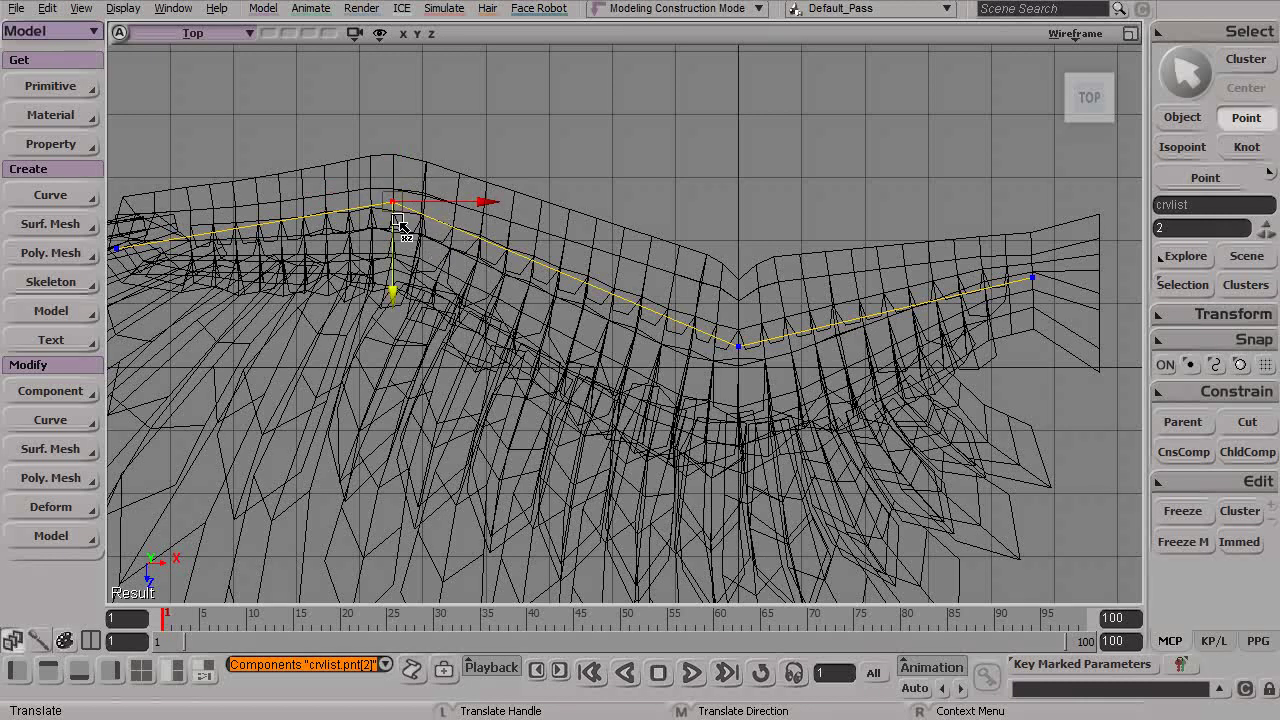
left_click_drag(397, 292, 395, 295)
Select the curve point at the V-shaped elbow bend and move it slightly along Z toward the feathers.
middle_click_drag(826, 295, 534, 257, "alt")
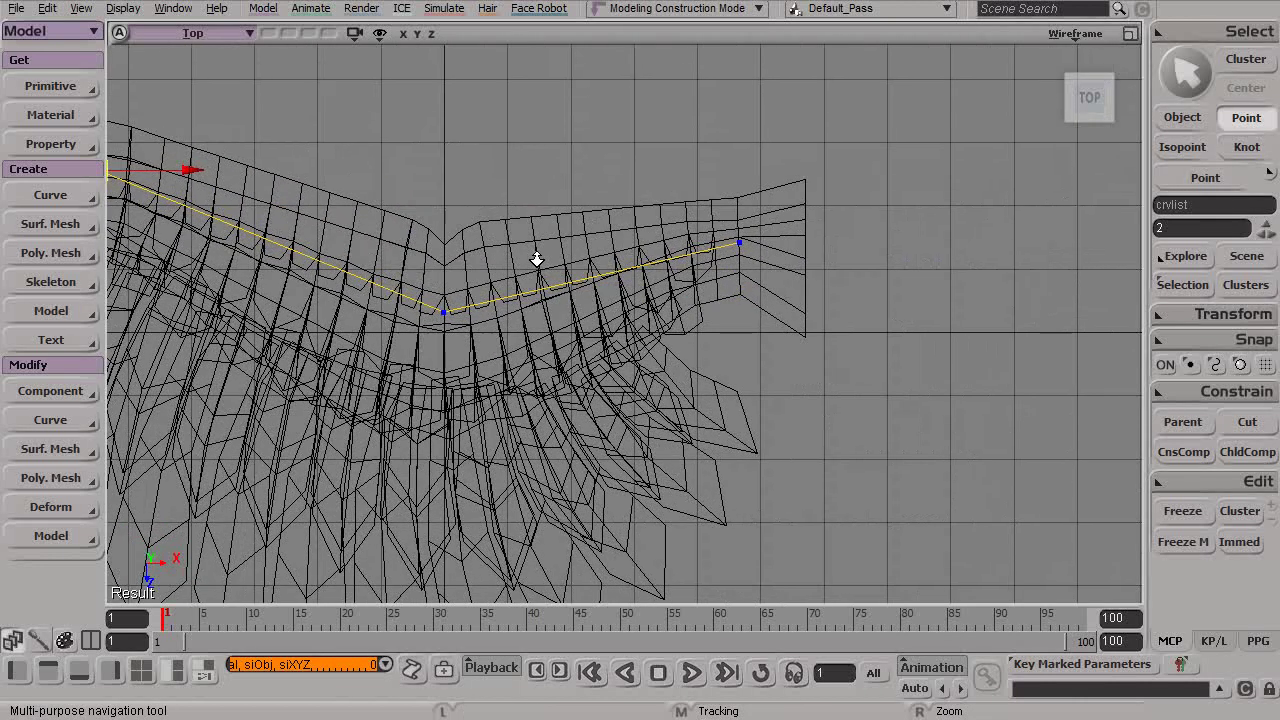
right_click_drag(534, 257, 625, 287, "alt")
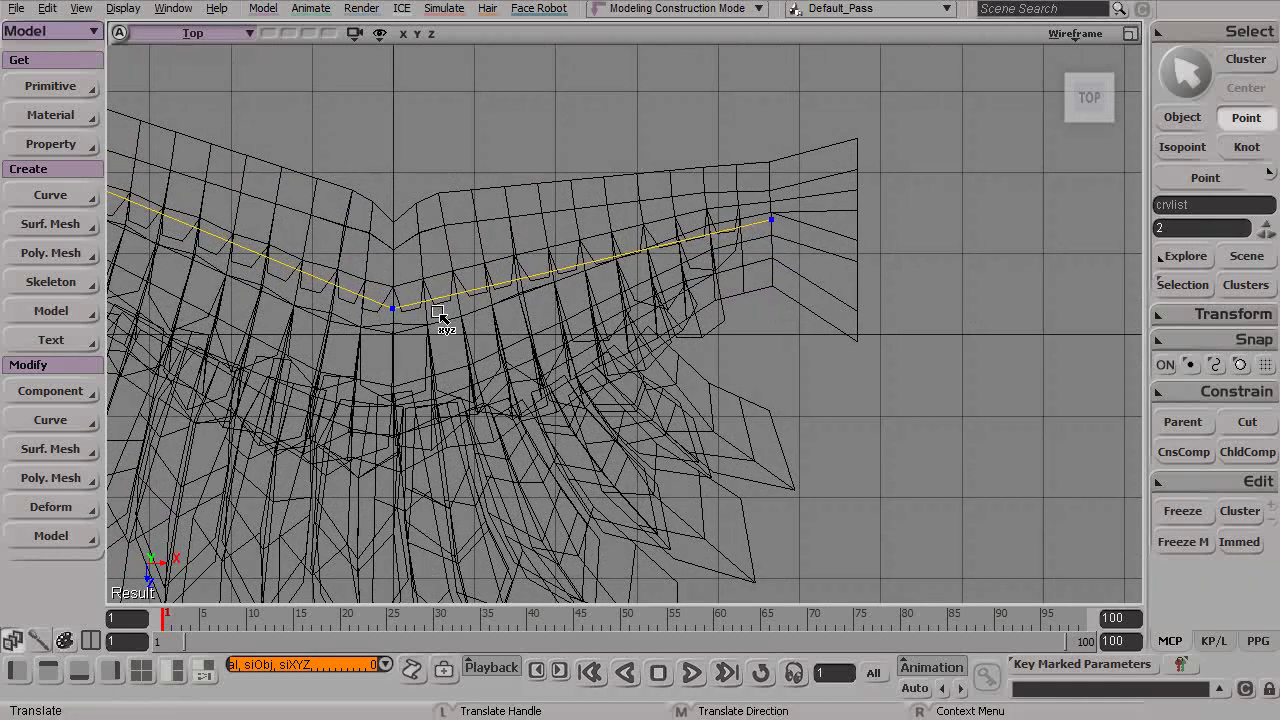
left_click_drag(422, 298, 677, 334)
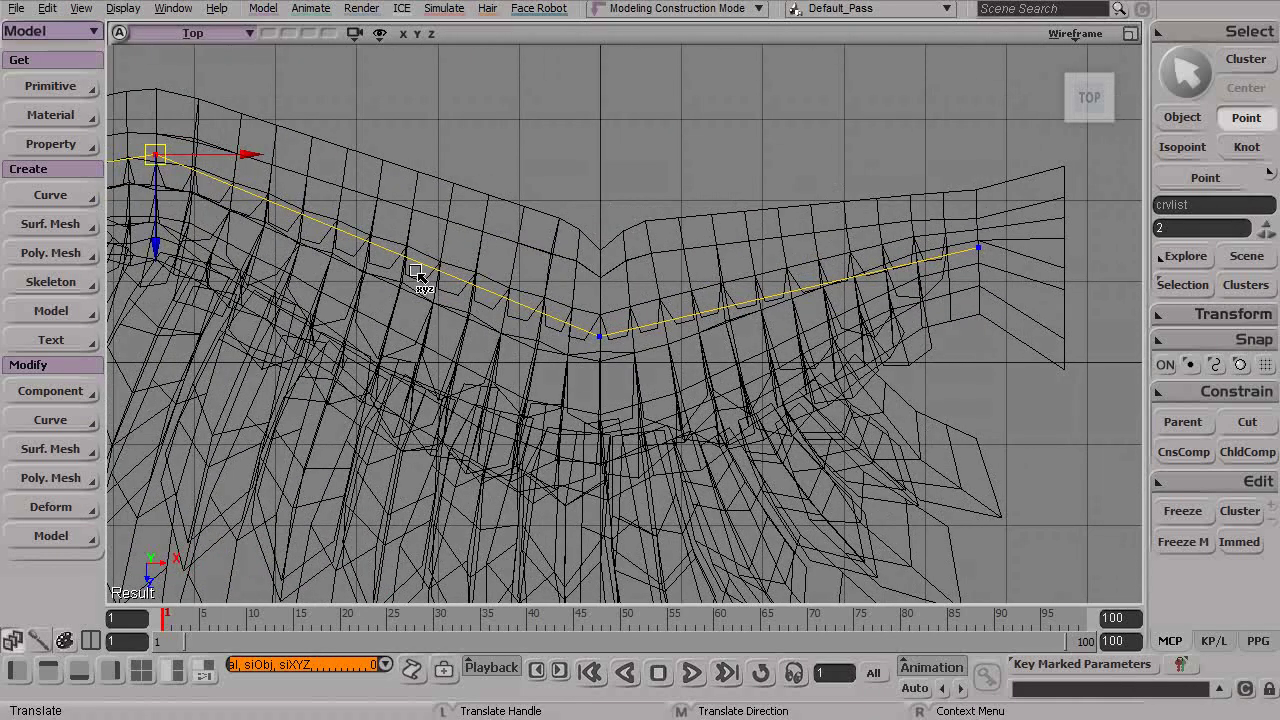
key("t")
left_click_drag(548, 276, 618, 368)
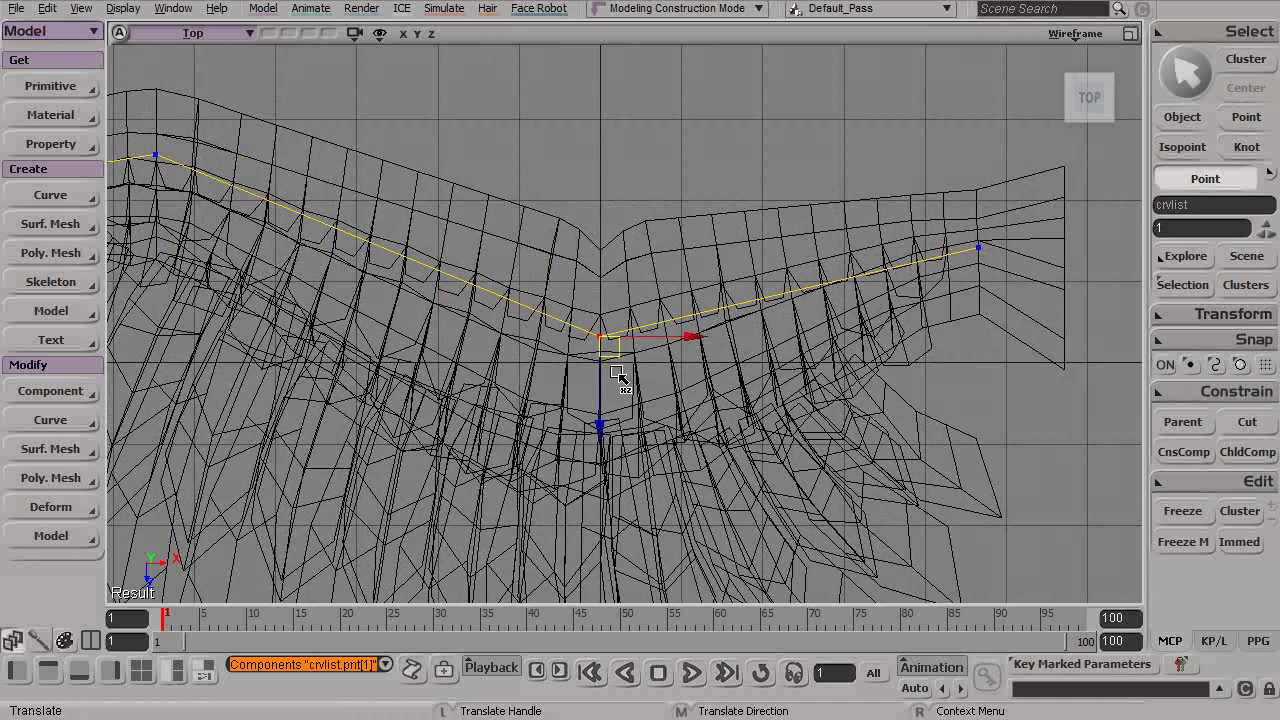
left_click_drag(603, 425, 604, 437)
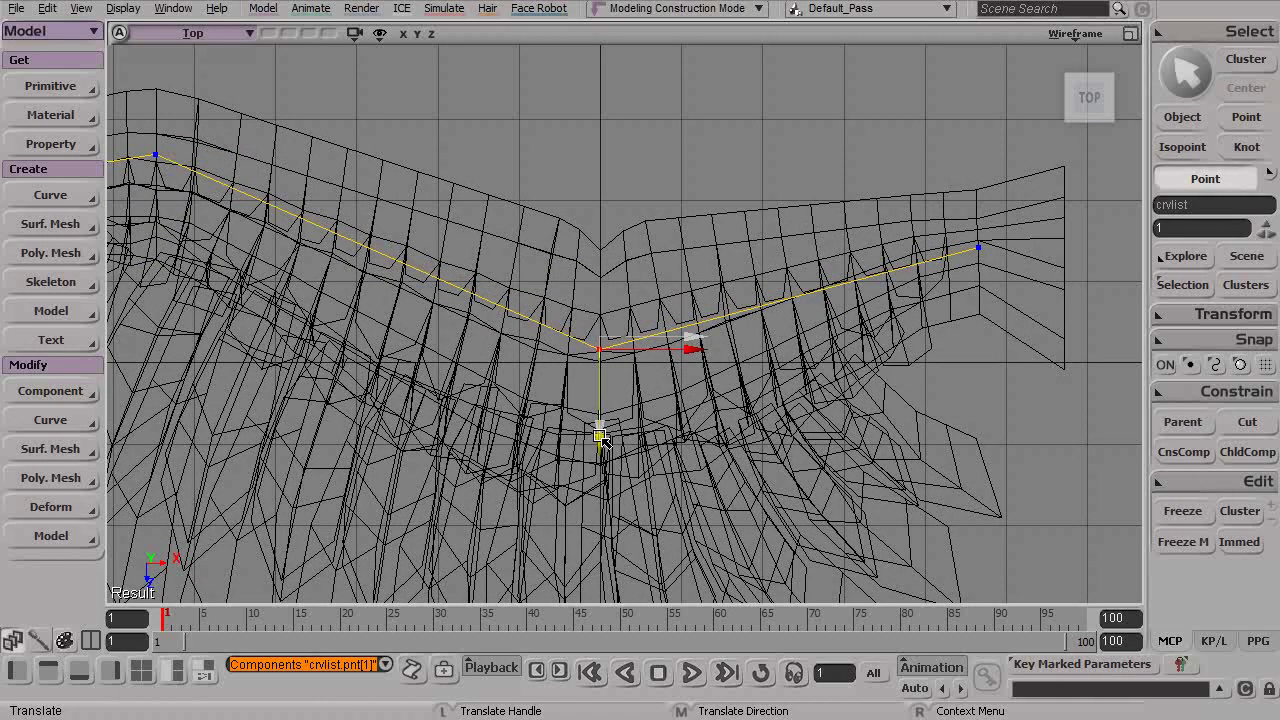
key("space")
Check the curve's placement in the wing across the Top, Camera, Front and Right views.
right_click_drag(643, 394, 470, 322, "alt")
middle_click_drag(450, 320, 346, 315, "alt")
left_click(1130, 33)
left_click(1130, 33)
key("s")
left_click_drag(849, 360, 690, 285)
left_click(1131, 33)
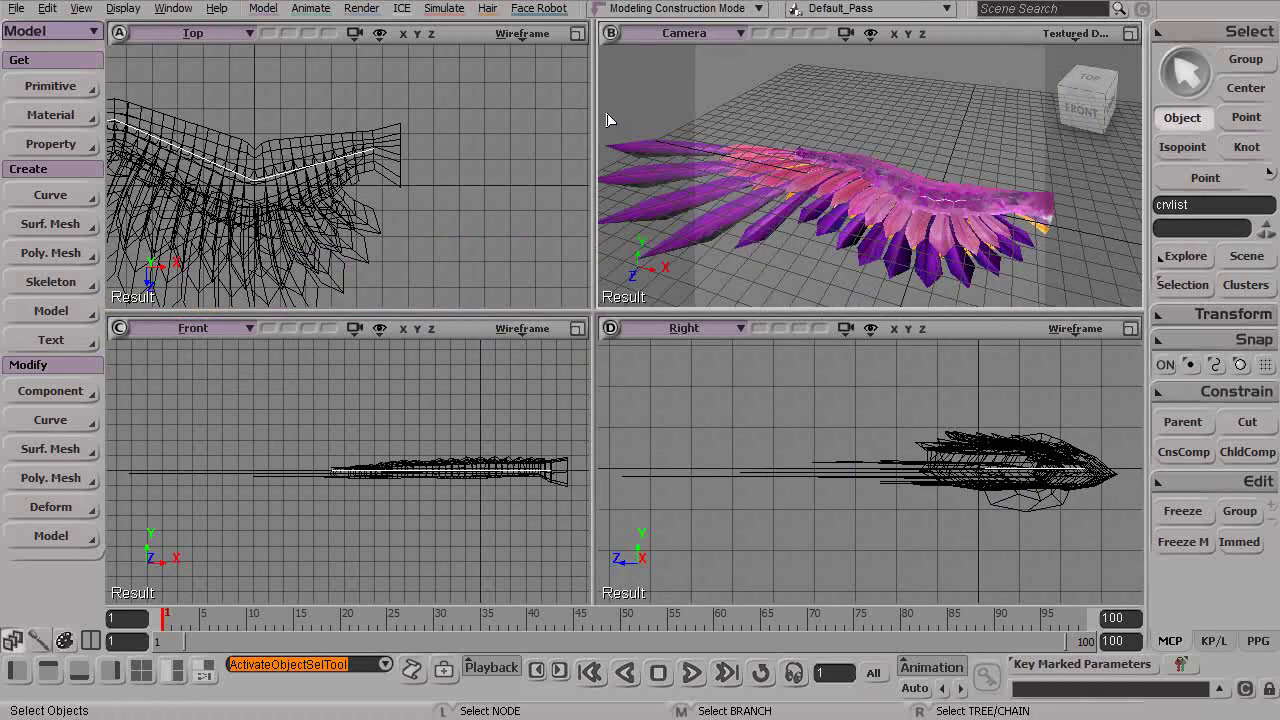
left_click(578, 34)
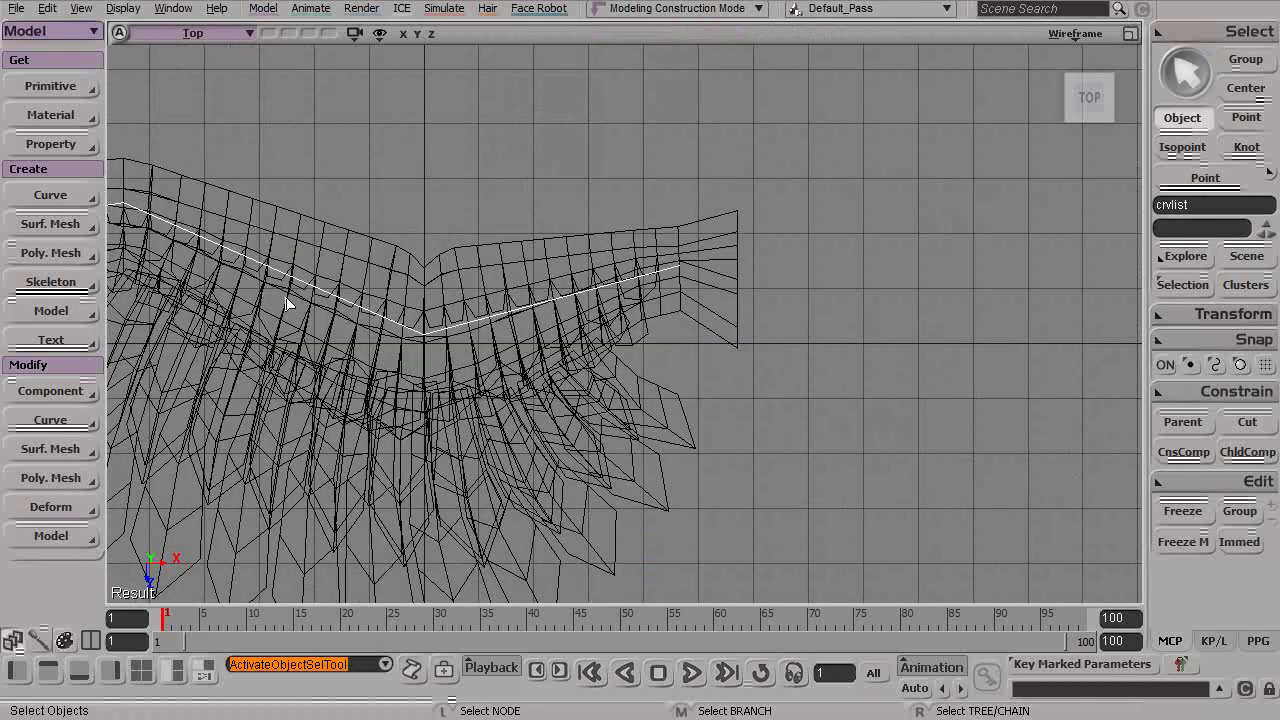
Examine in the Top view how the linear curve follows the wing mesh and feather roots from base to tip.
key("s")
middle_click_drag(380, 300, 624, 263)
key("space")
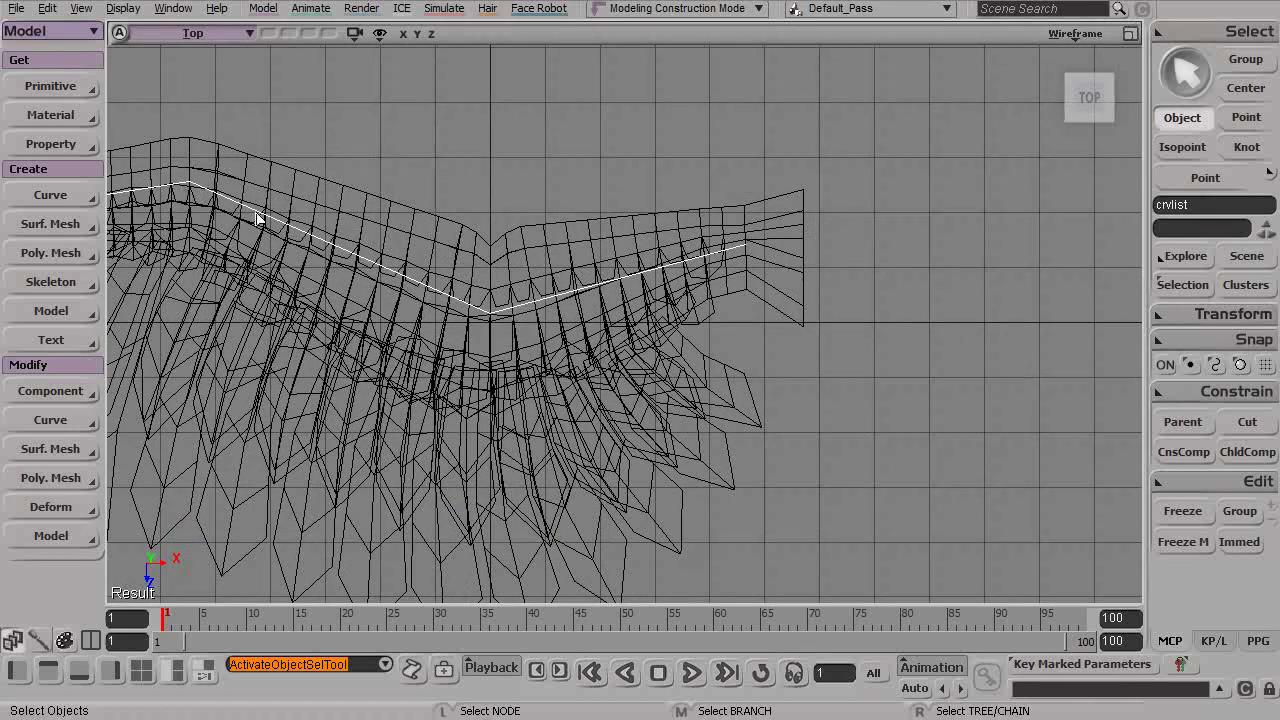
key("s")
middle_click_drag(434, 317, 634, 297)
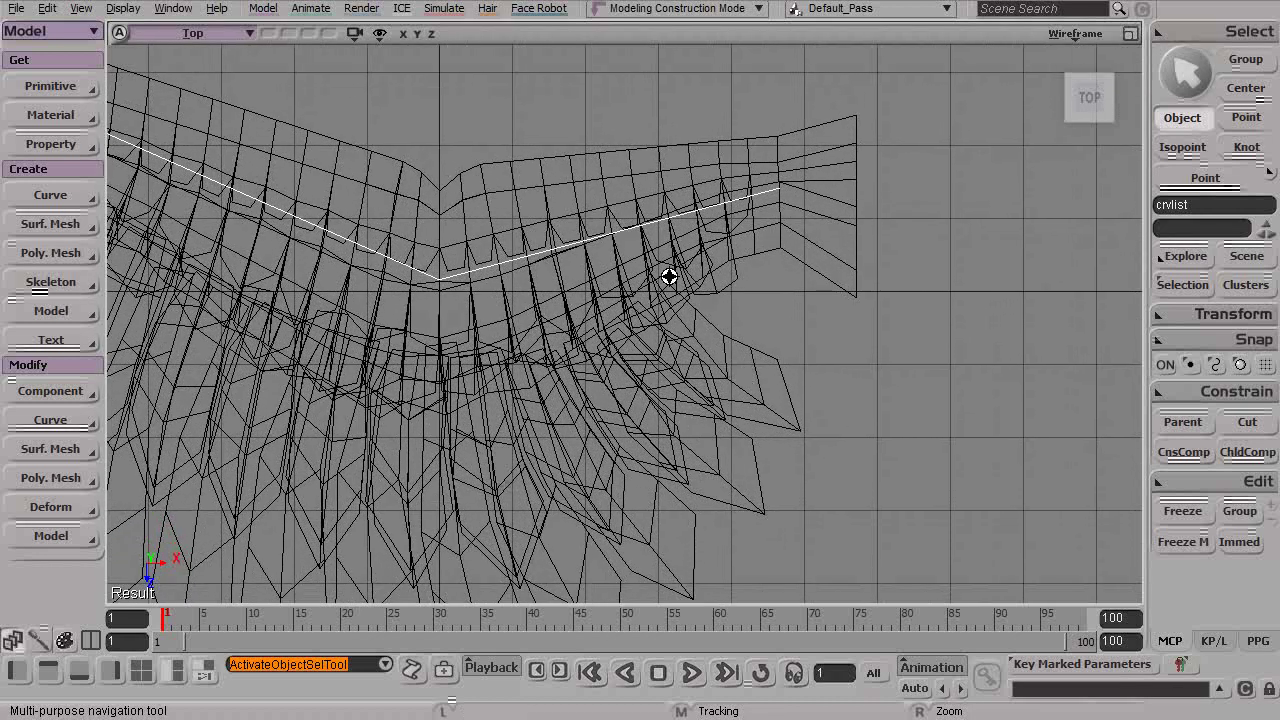
key("space")
key("s")
middle_click_drag(452, 334, 497, 231)
key("space")
key("s")
left_click_drag(394, 209, 591, 249)
key("space")
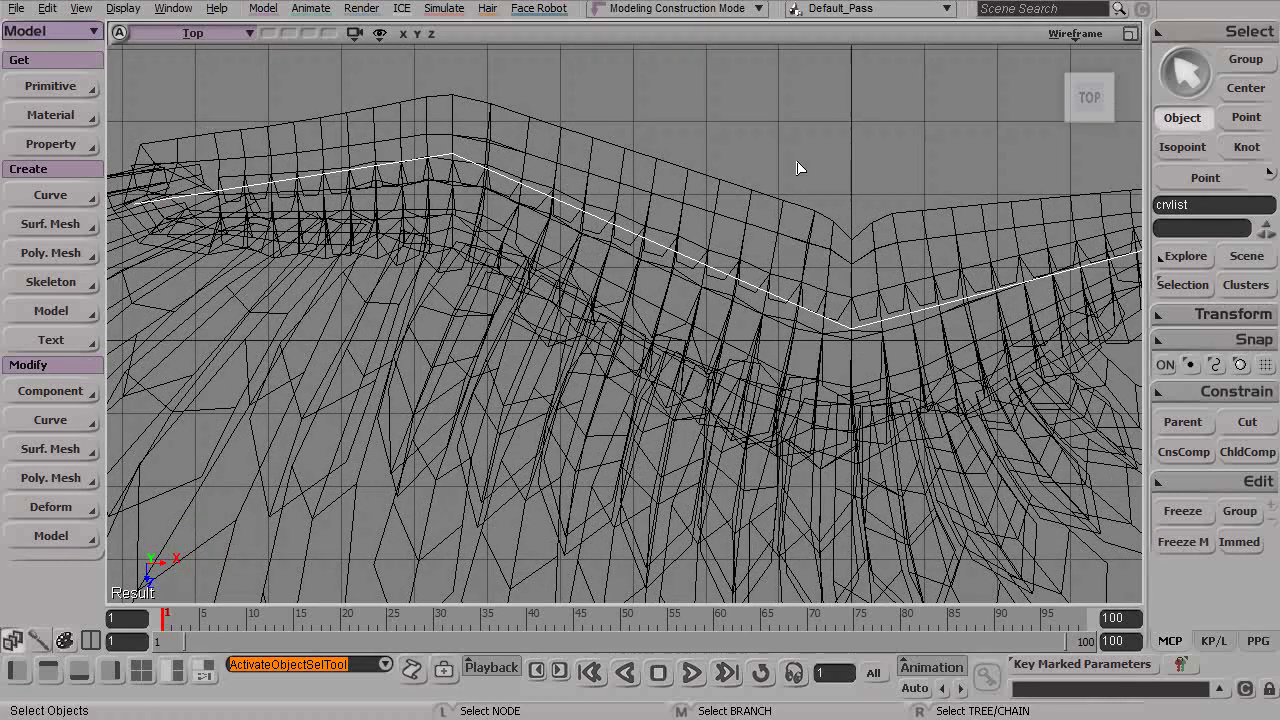
key("s")
middle_click_drag(752, 133, 663, 229)
key("space")
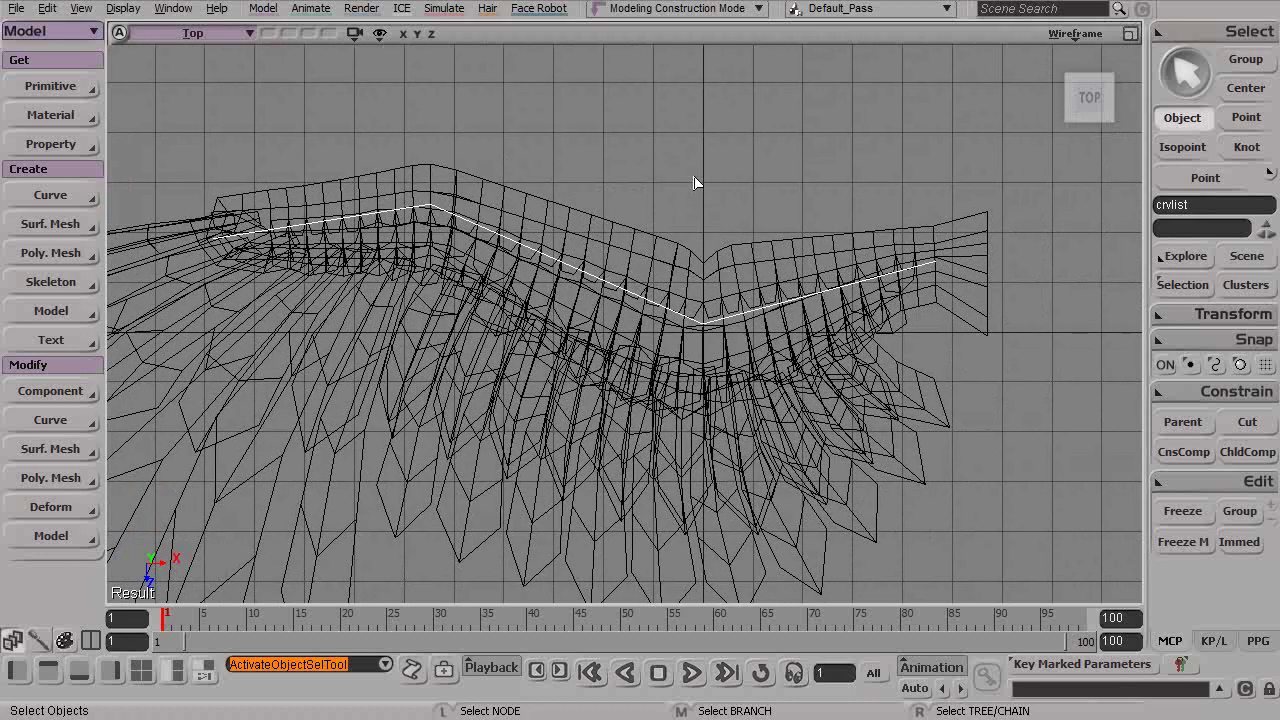
key("s")
middle_click_drag(714, 181, 570, 170)
right_click_drag(603, 166, 621, 169)
middle_click_drag(410, 205, 503, 194)
key("space")
Create a new curve with Fit on Curve from the linear curve and turn on the display of points.
left_click(52, 195)
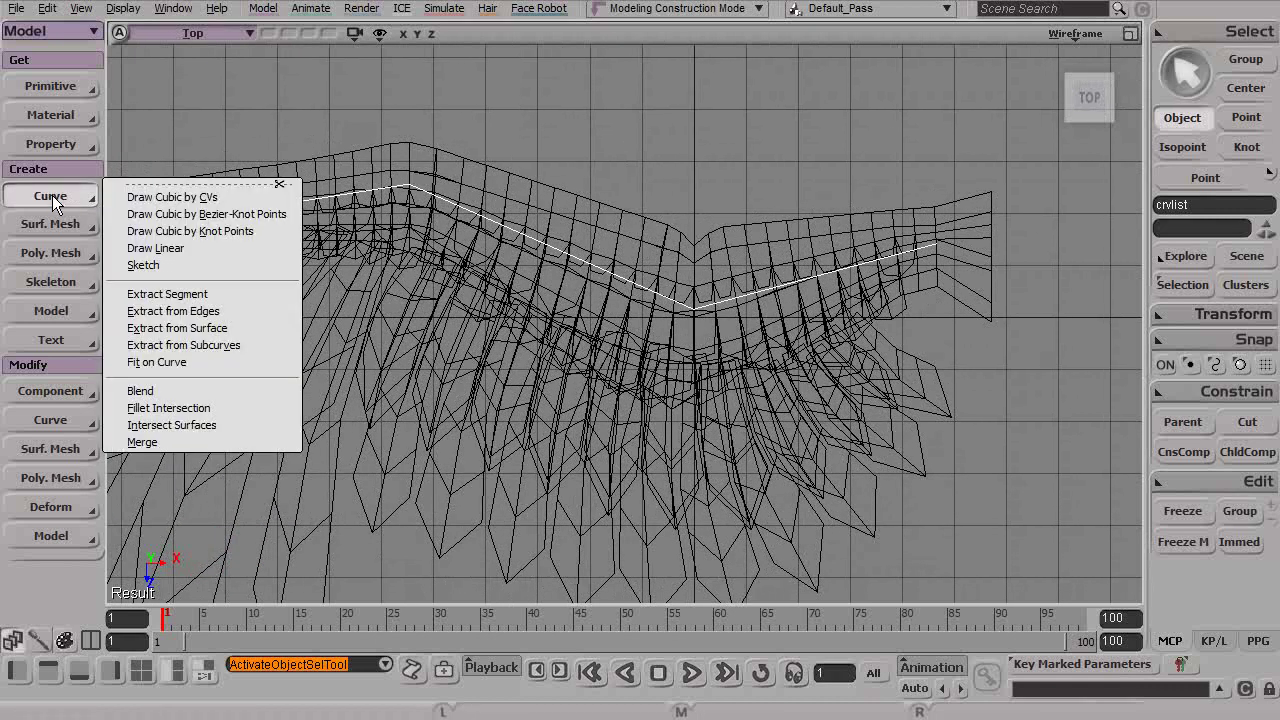
left_click(192, 362)
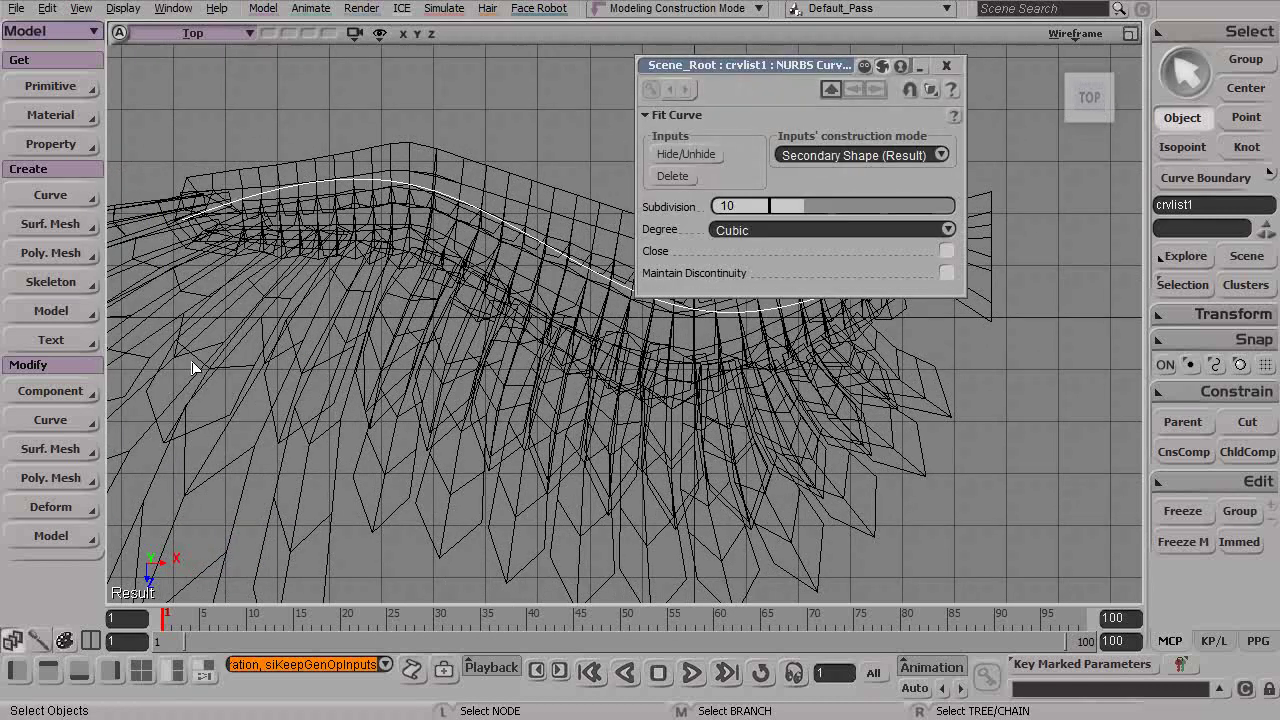
left_click(123, 8)
mouse_move(208, 285)
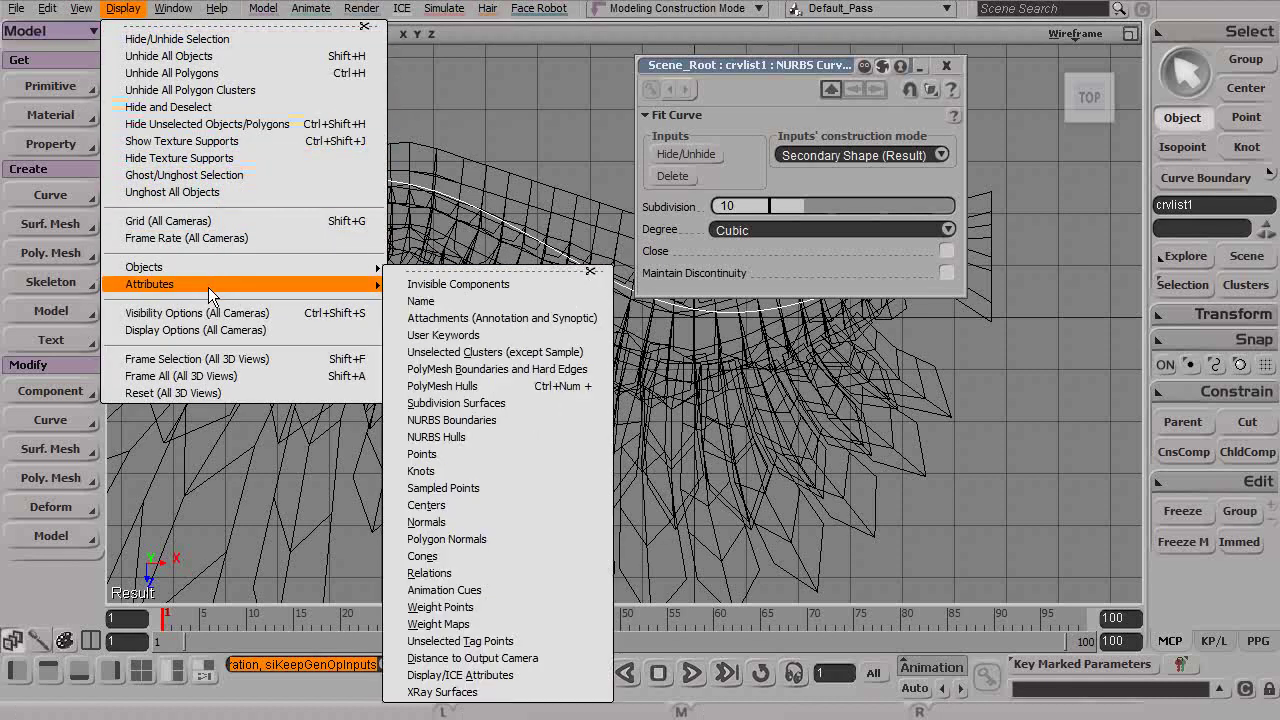
left_click(450, 455)
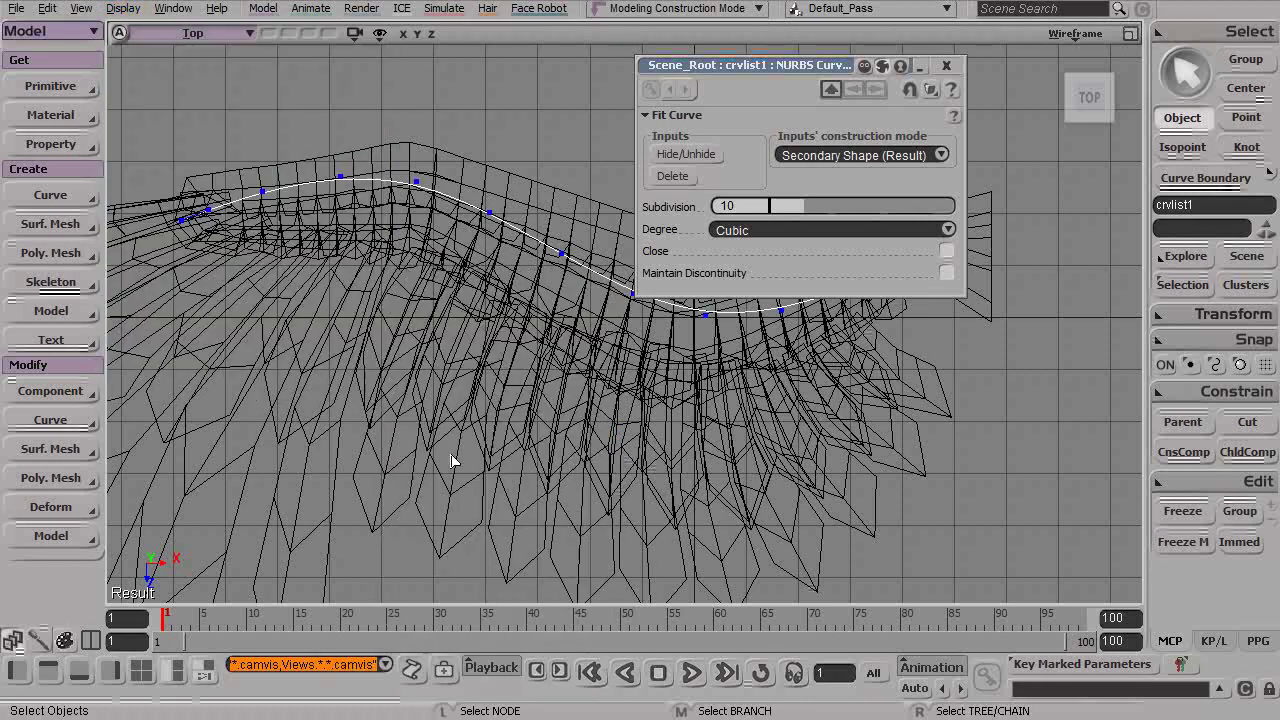
Set the fitted curve's subdivision to 18 and its degree to Linear.
middle_click_drag(575, 347, 491, 397, "alt")
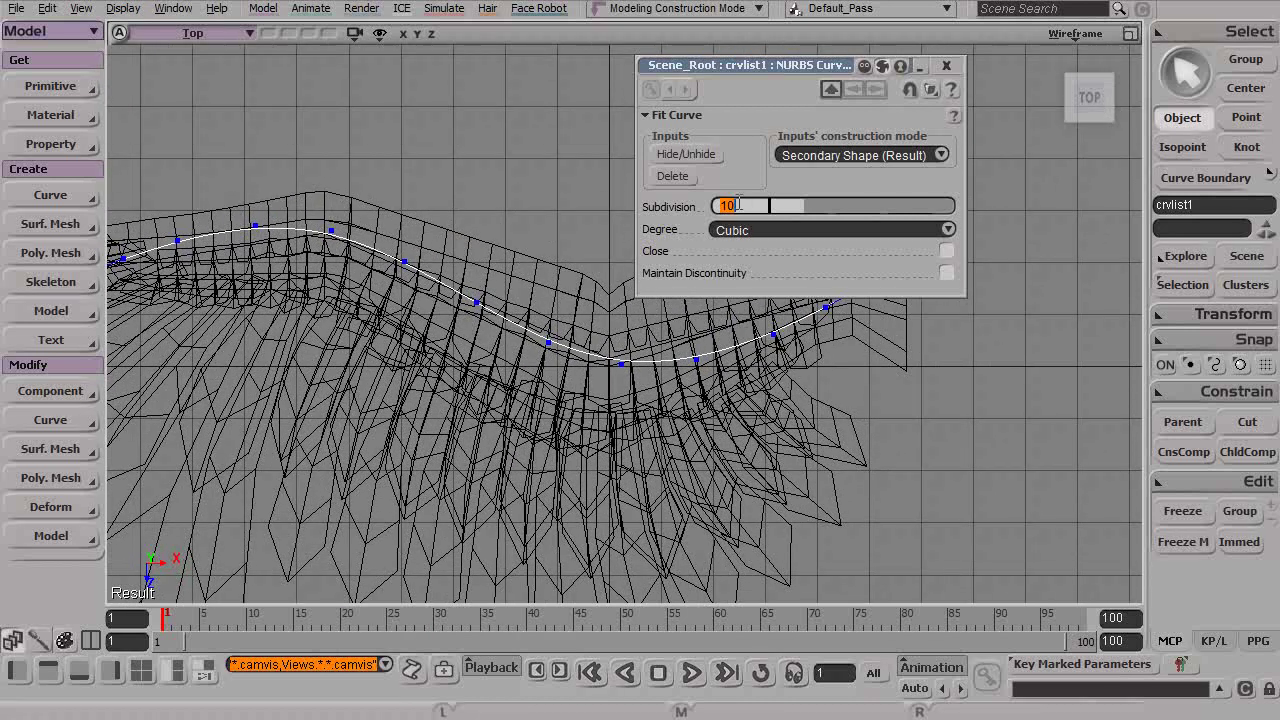
type("18")
key("Return")
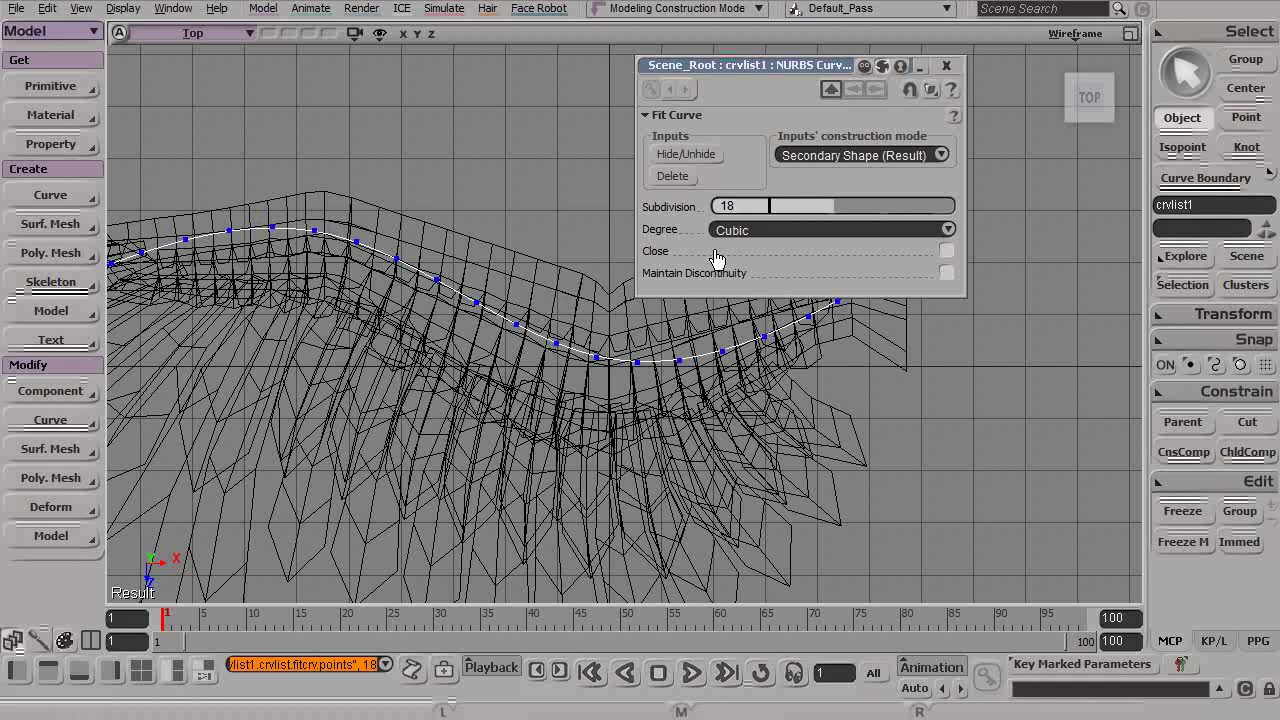
left_click(947, 228)
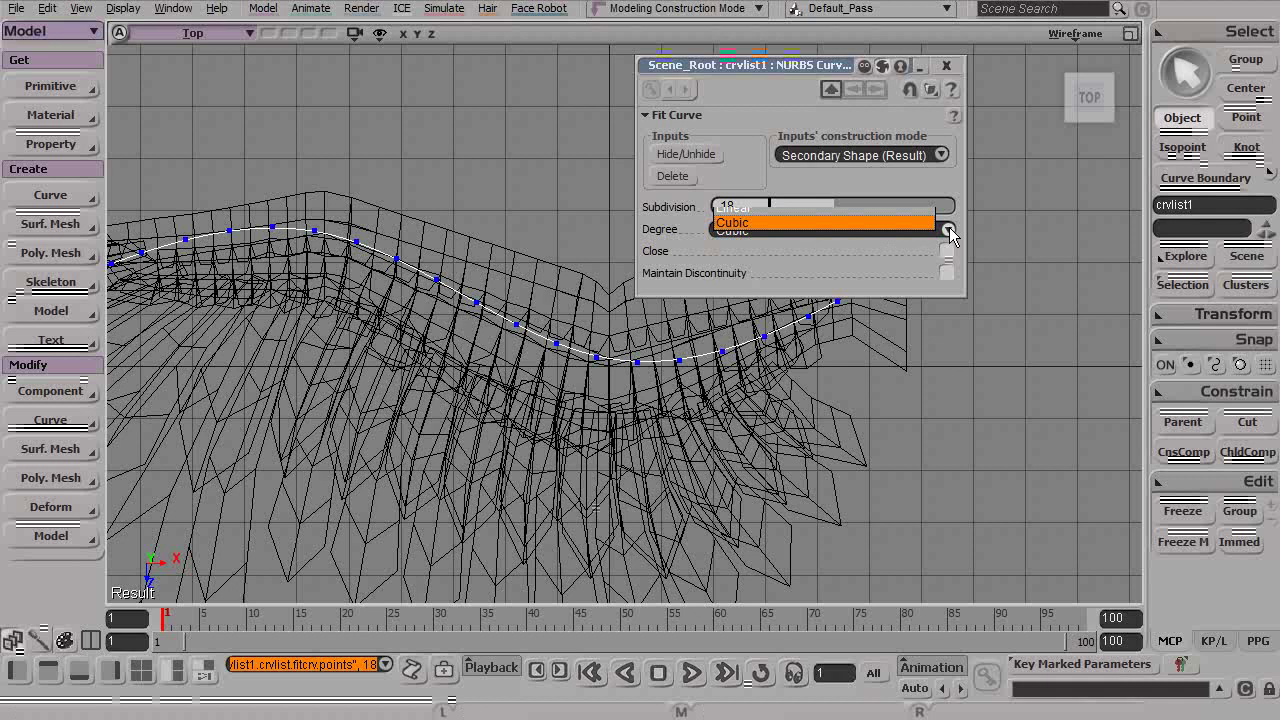
left_click(776, 219)
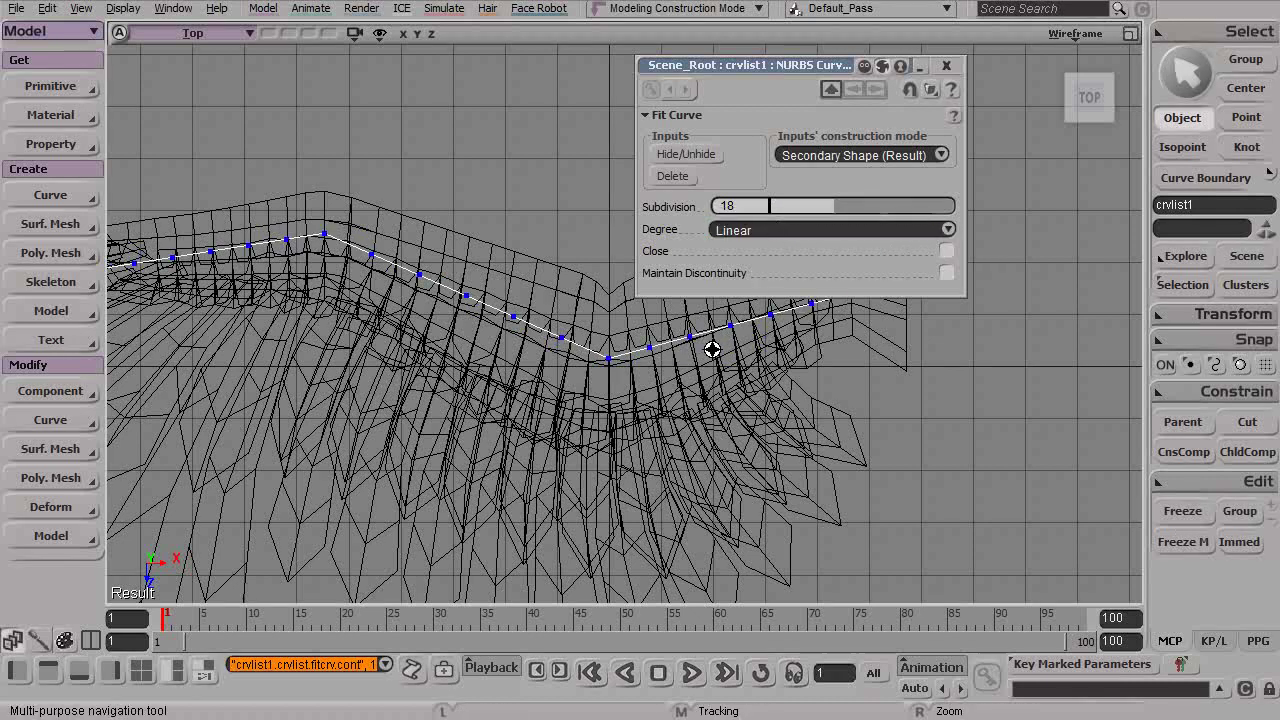
Check the fitted curve's point spacing along the wing and delete the Fit Curve operator's input curve.
middle_click_drag(711, 347, 643, 397, "alt")
left_click_drag(228, 316, 409, 297)
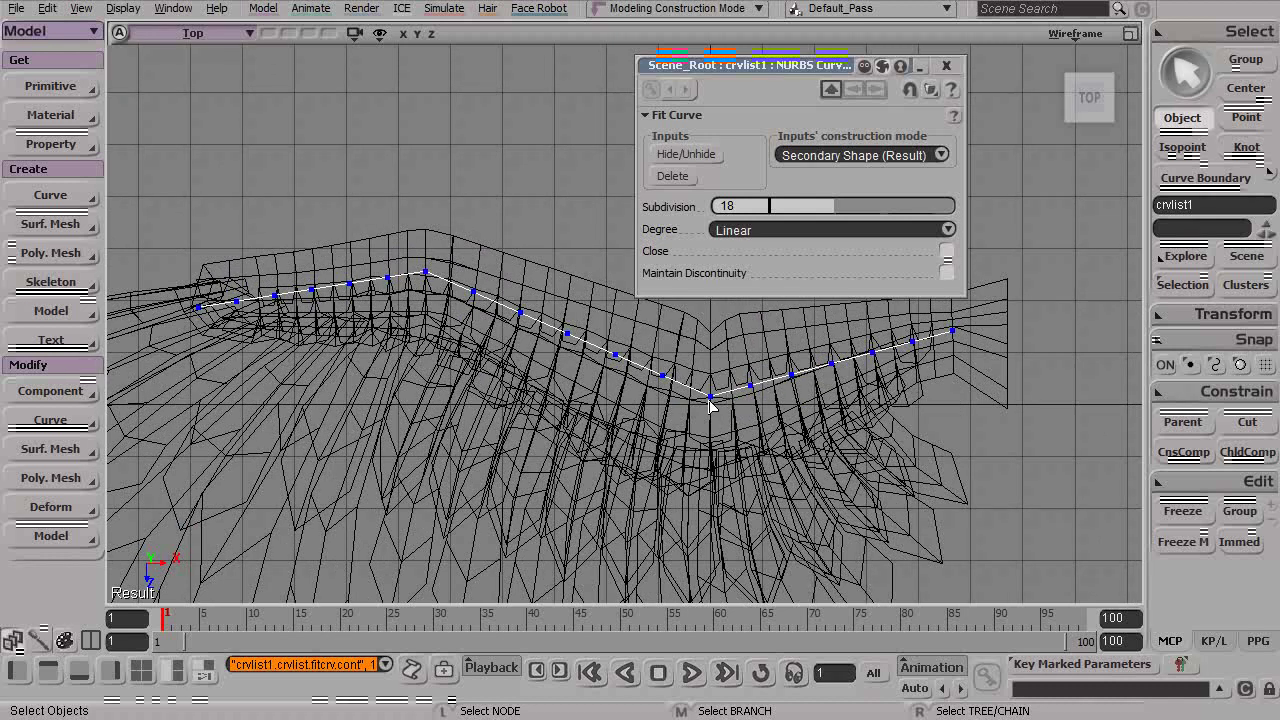
middle_click_drag(690, 350, 497, 348, "alt")
right_click_drag(491, 346, 529, 357, "alt")
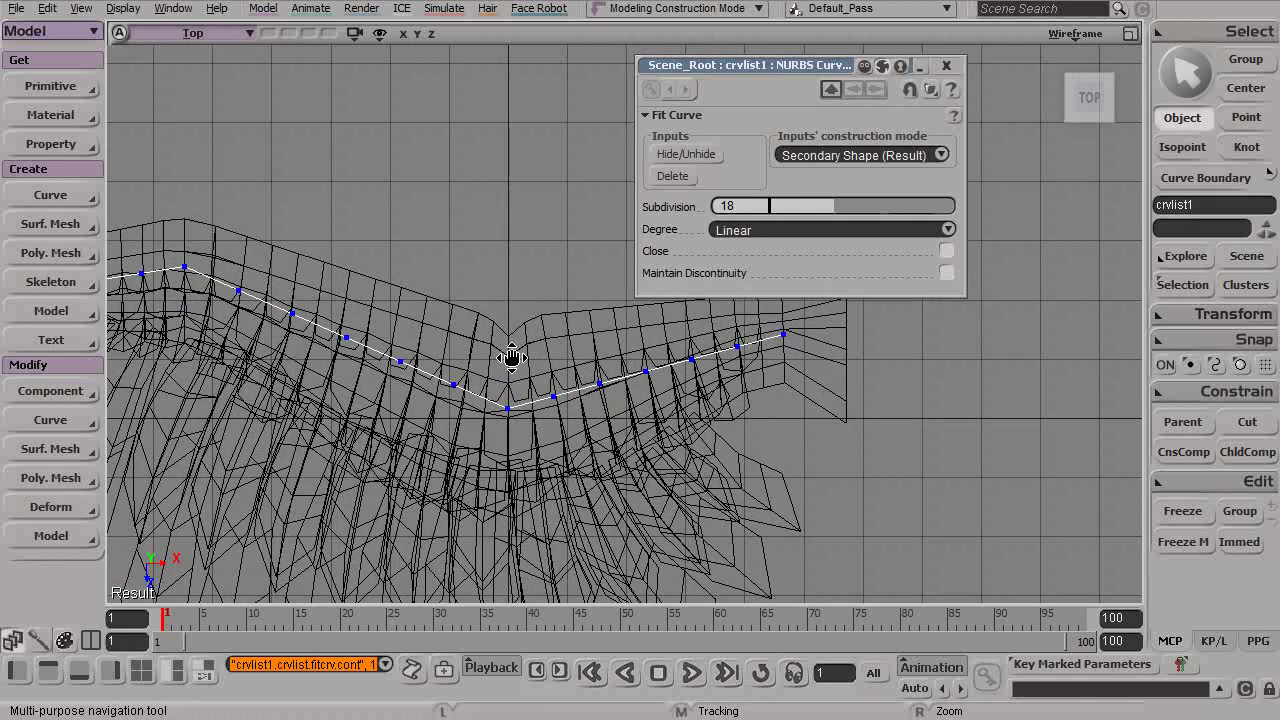
middle_click_drag(529, 357, 751, 360, "alt")
left_click(673, 176)
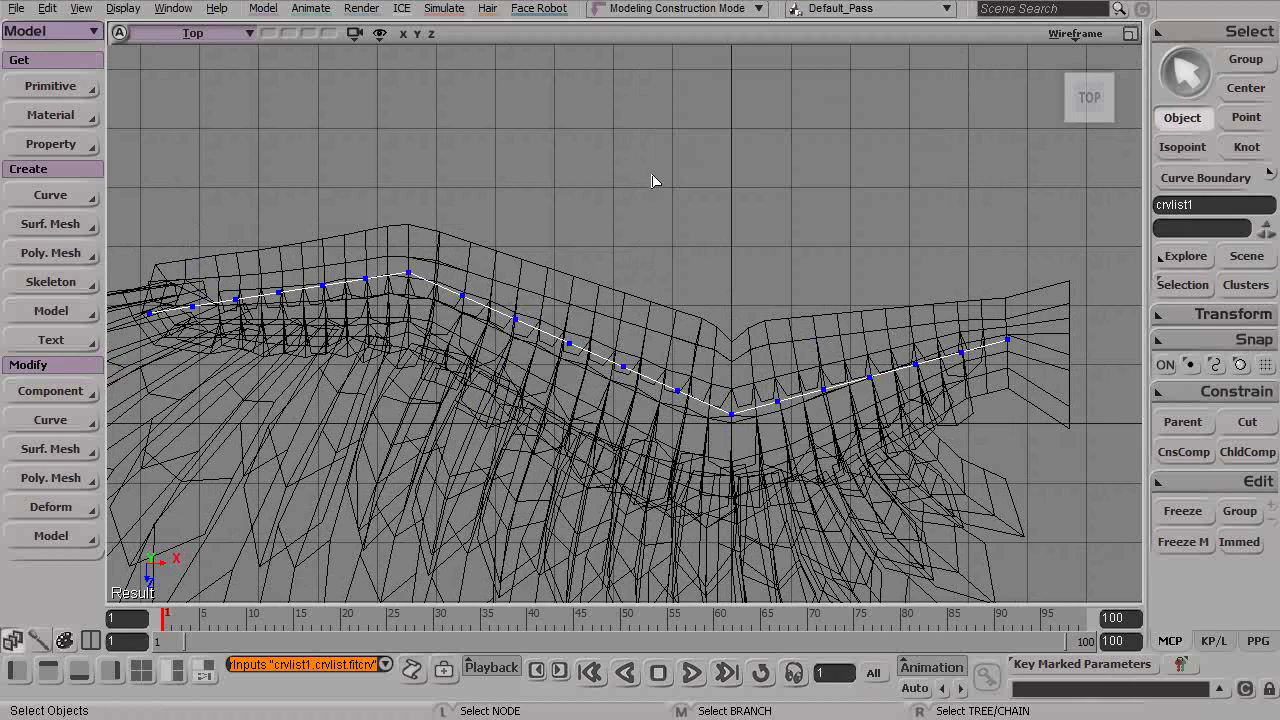
Examine how the fitted curve's points line up with the feather roots along the whole wing.
middle_click_drag(626, 348, 637, 278, "alt")
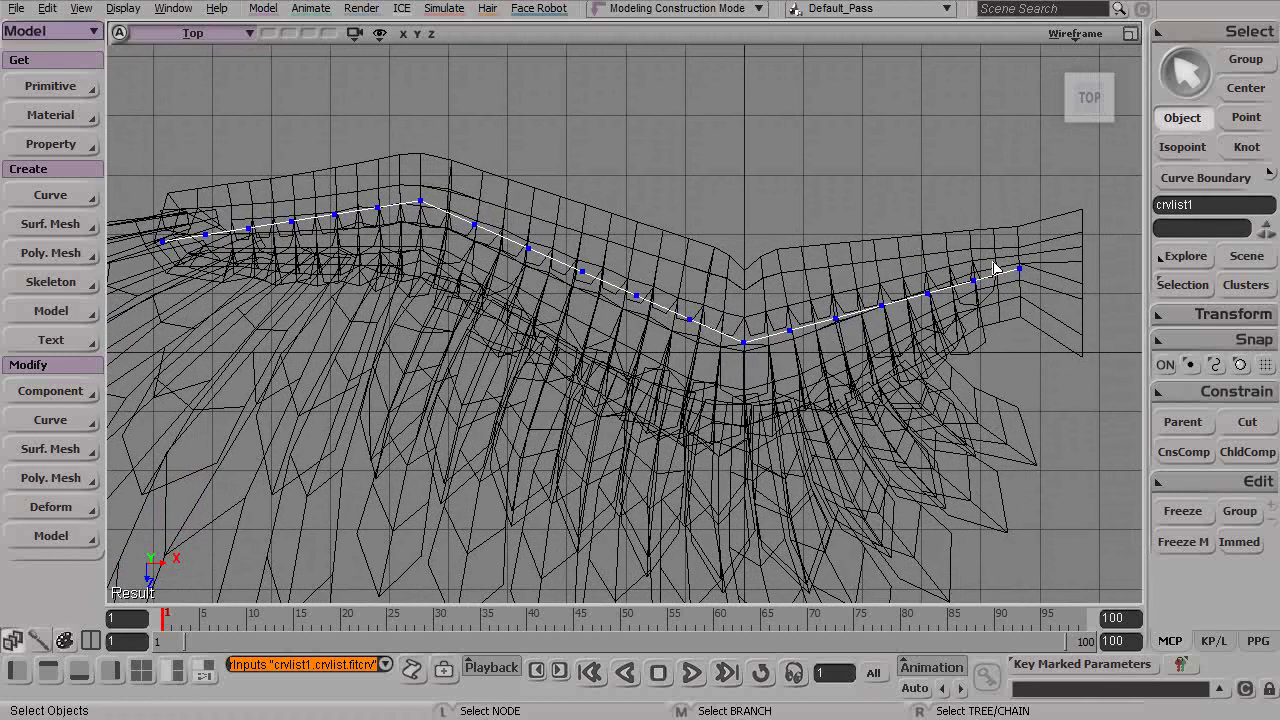
key("s")
left_click_drag(427, 240, 806, 280)
key("s")
left_click_drag(451, 300, 592, 297)
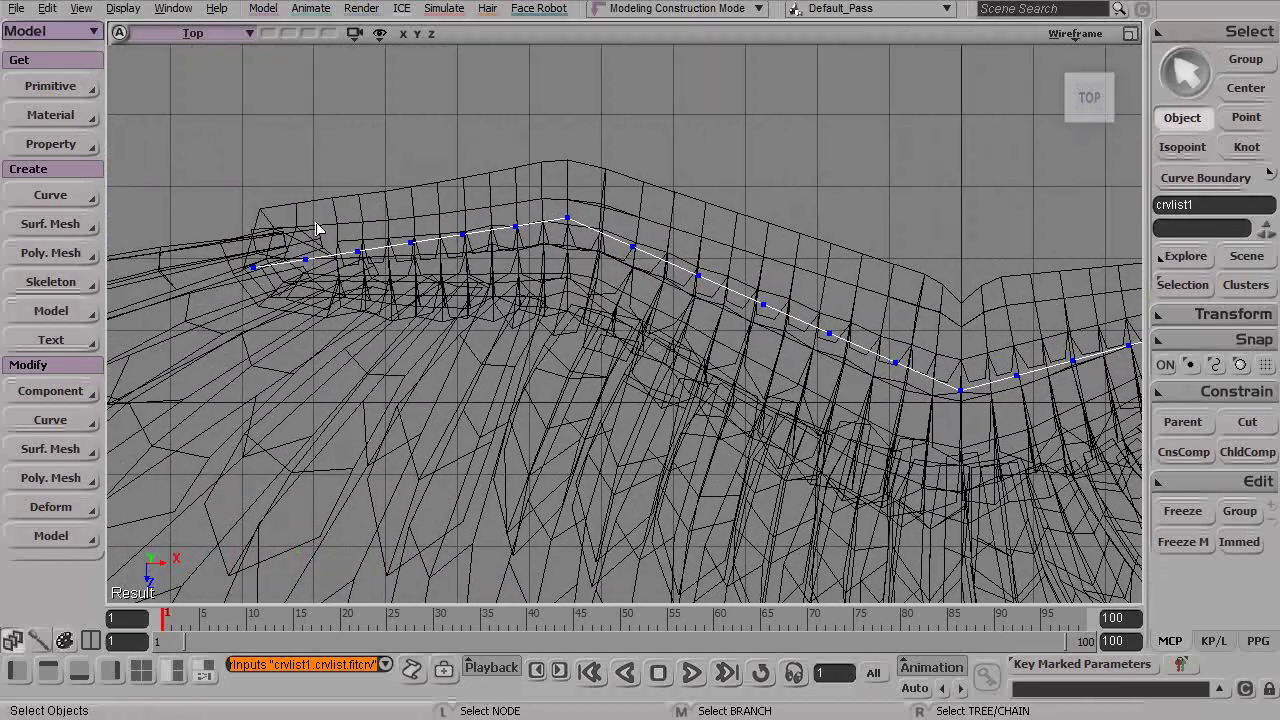
key("s")
left_click_drag(1027, 402, 766, 354)
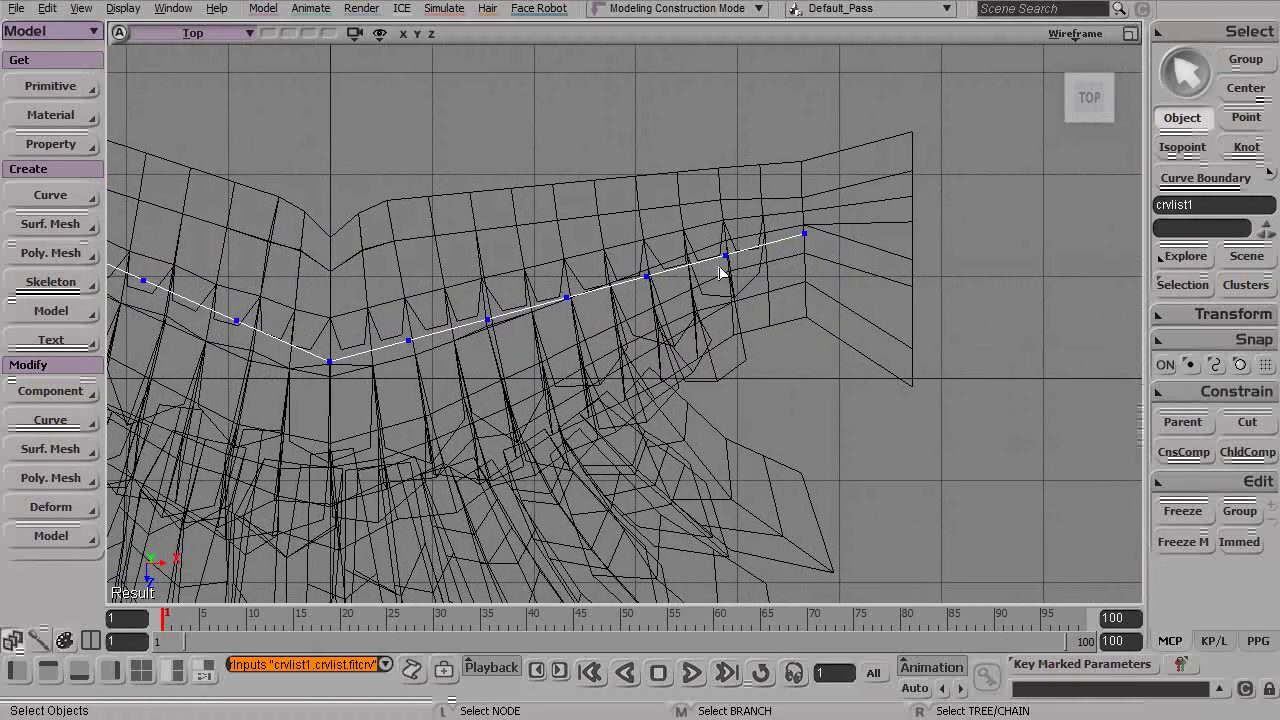
key("s")
left_click_drag(283, 353, 614, 369)
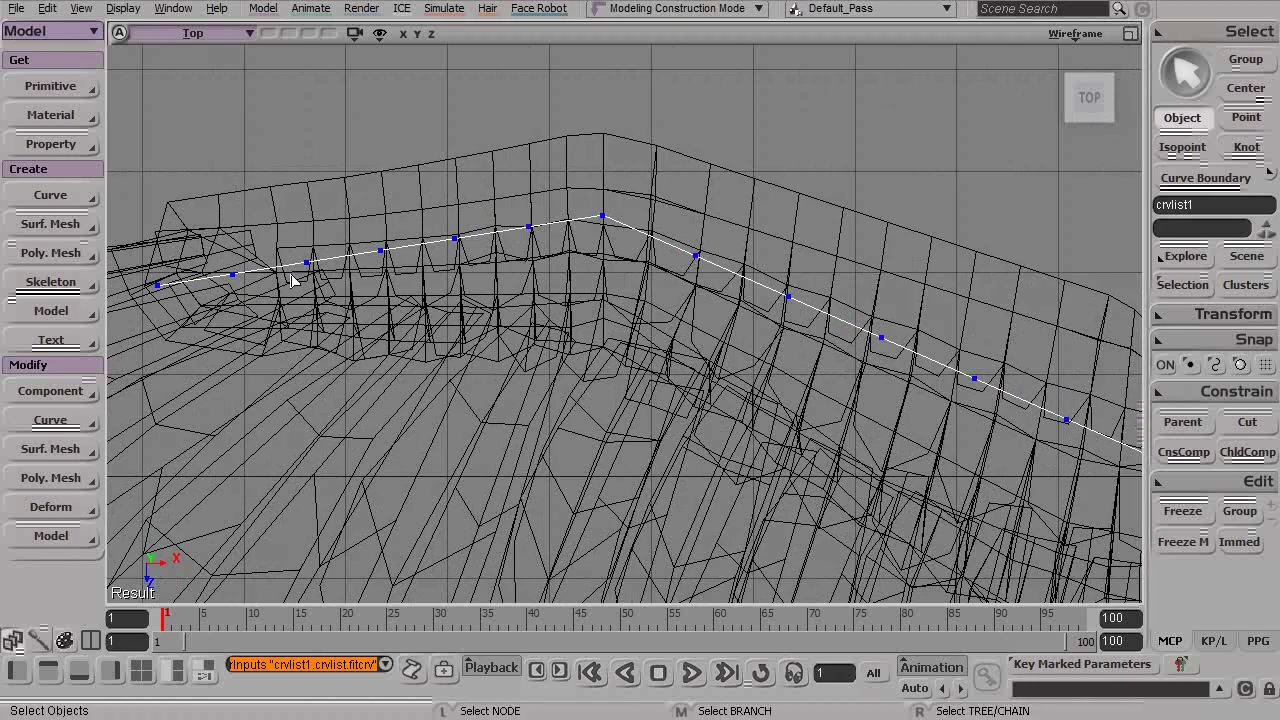
key("s")
left_click_drag(797, 386, 445, 183)
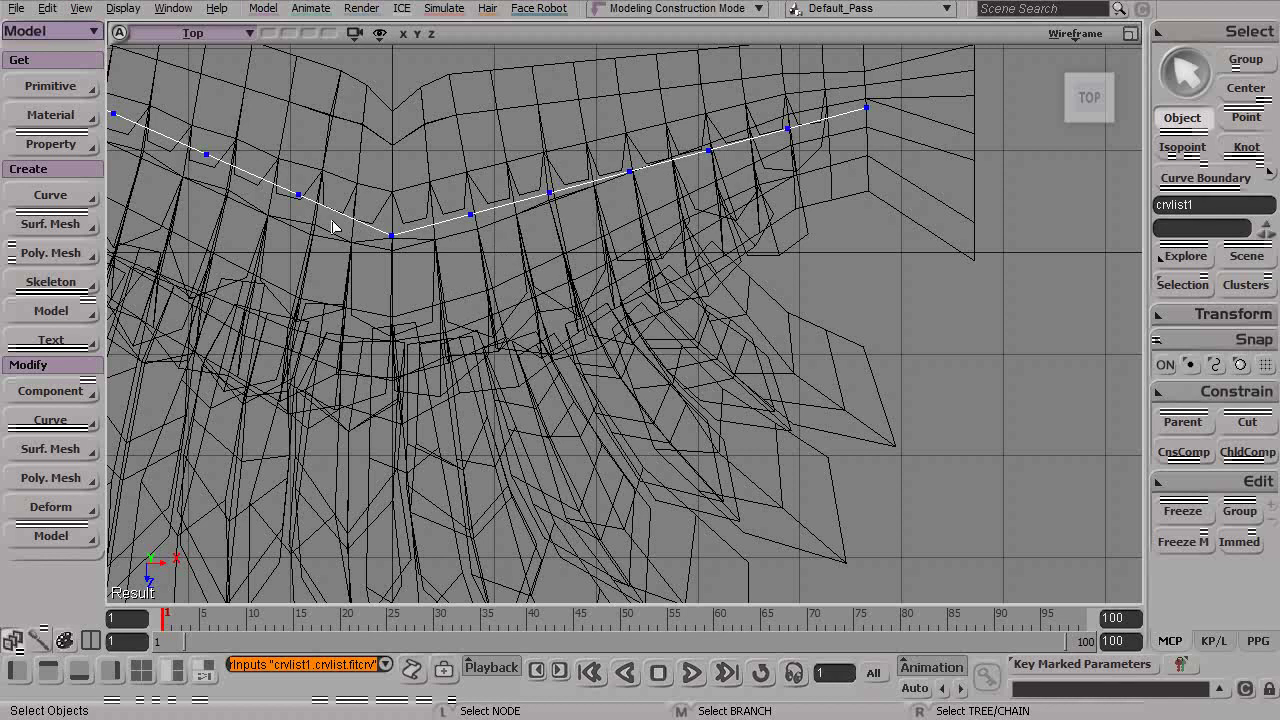
Delete the curve point next to the shoulder-end point of the fitted curve.
key("s")
middle_click_drag(704, 279, 740, 271)
right_click_drag(752, 271, 590, 239)
middle_click_drag(590, 240, 598, 237)
key("s")
middle_click_drag(722, 221, 577, 297)
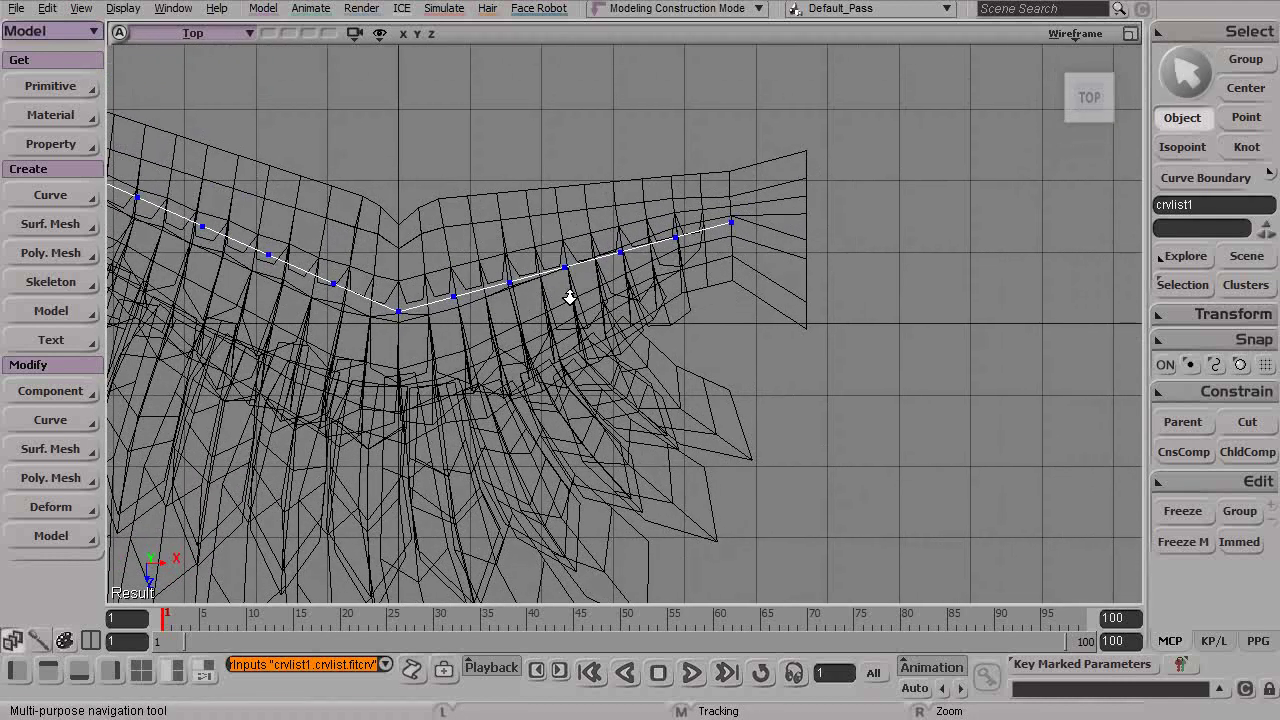
right_click_drag(577, 297, 691, 283)
key("t")
left_click_drag(662, 170, 714, 266)
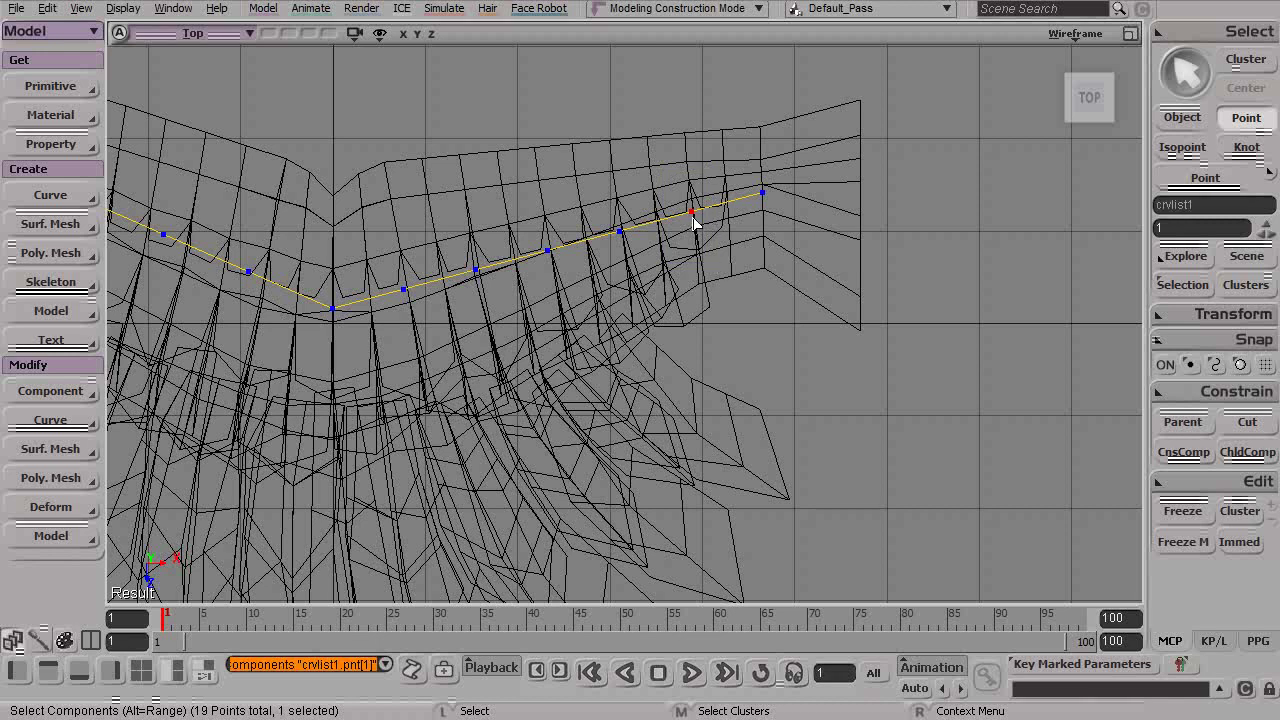
key("Delete")
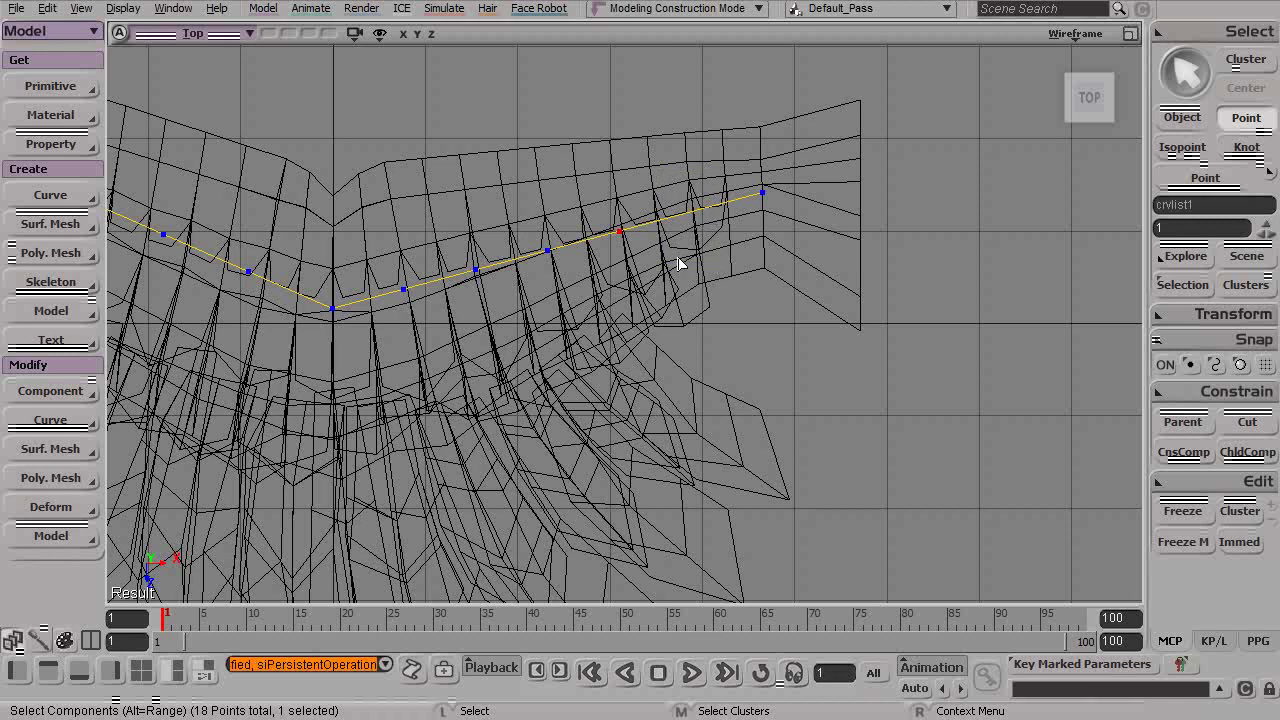
Delete the curve point next to the wingtip-end point of the fitted curve.
key("space")
key("s")
right_click_drag(663, 277, 420, 274)
middle_click_drag(351, 303, 640, 355)
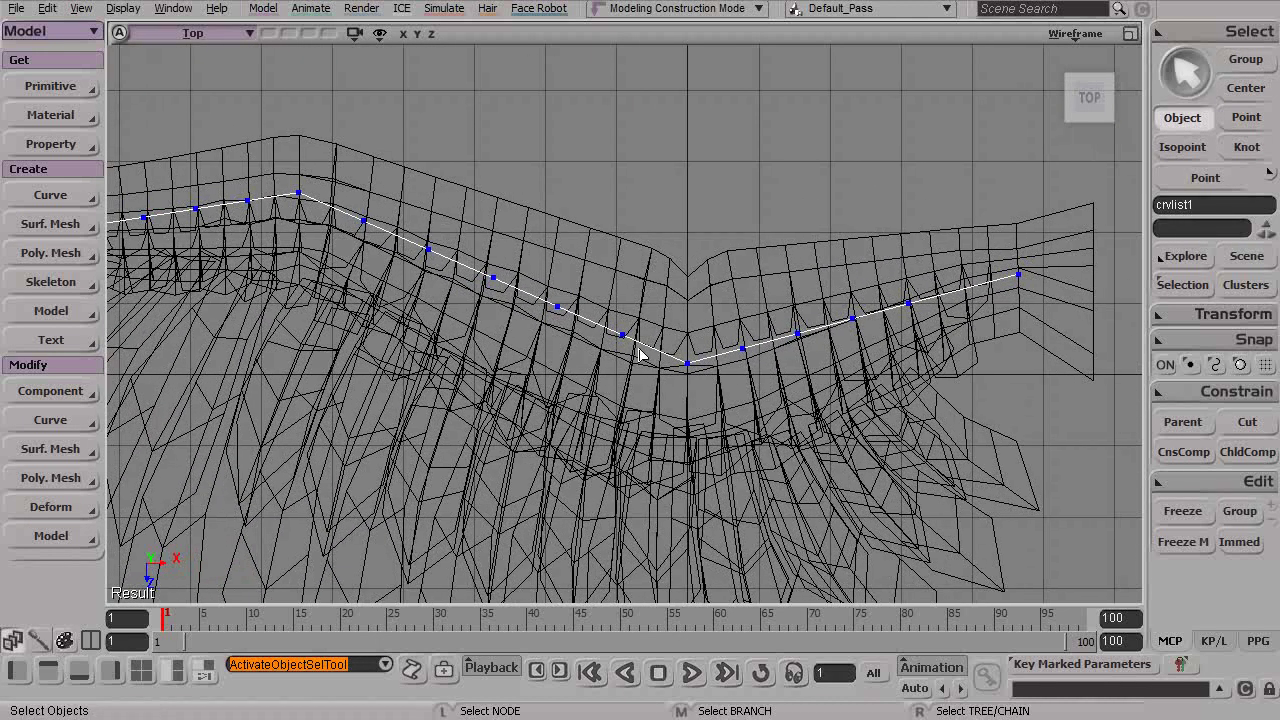
left_click_drag(518, 310, 620, 305)
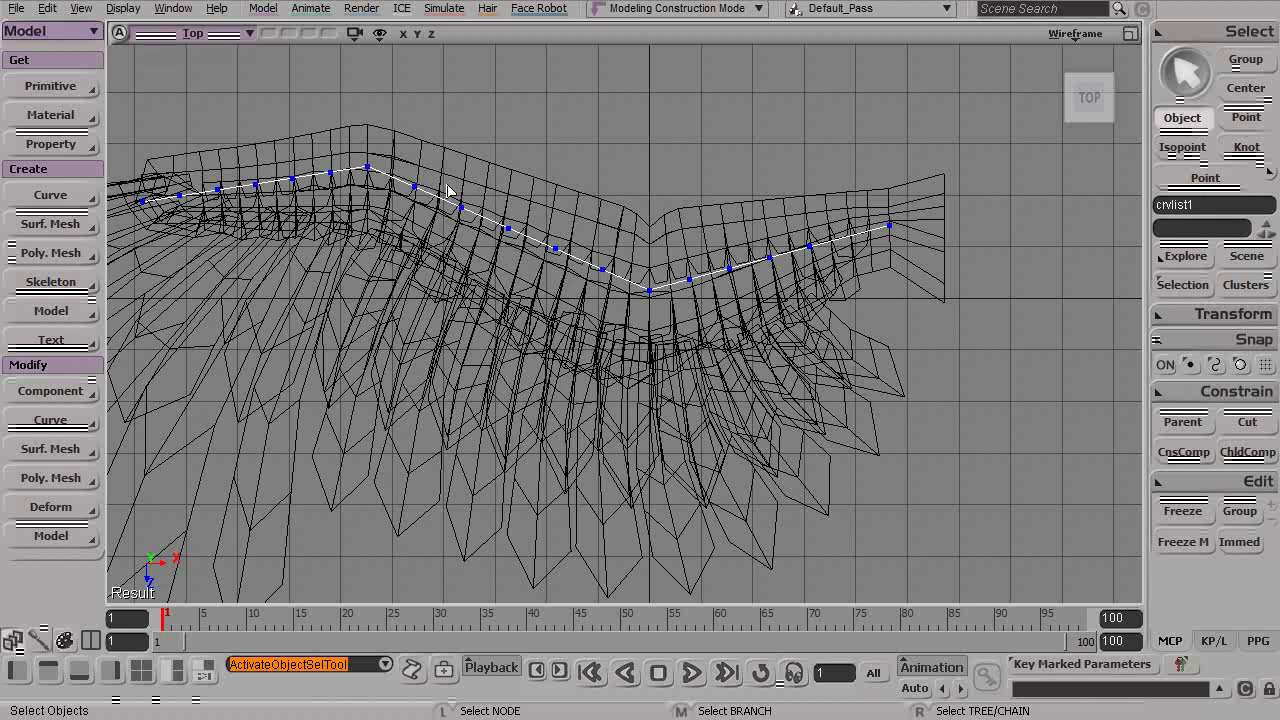
middle_click_drag(379, 235, 690, 306, "alt")
right_click_drag(491, 284, 632, 251, "alt")
key("space")
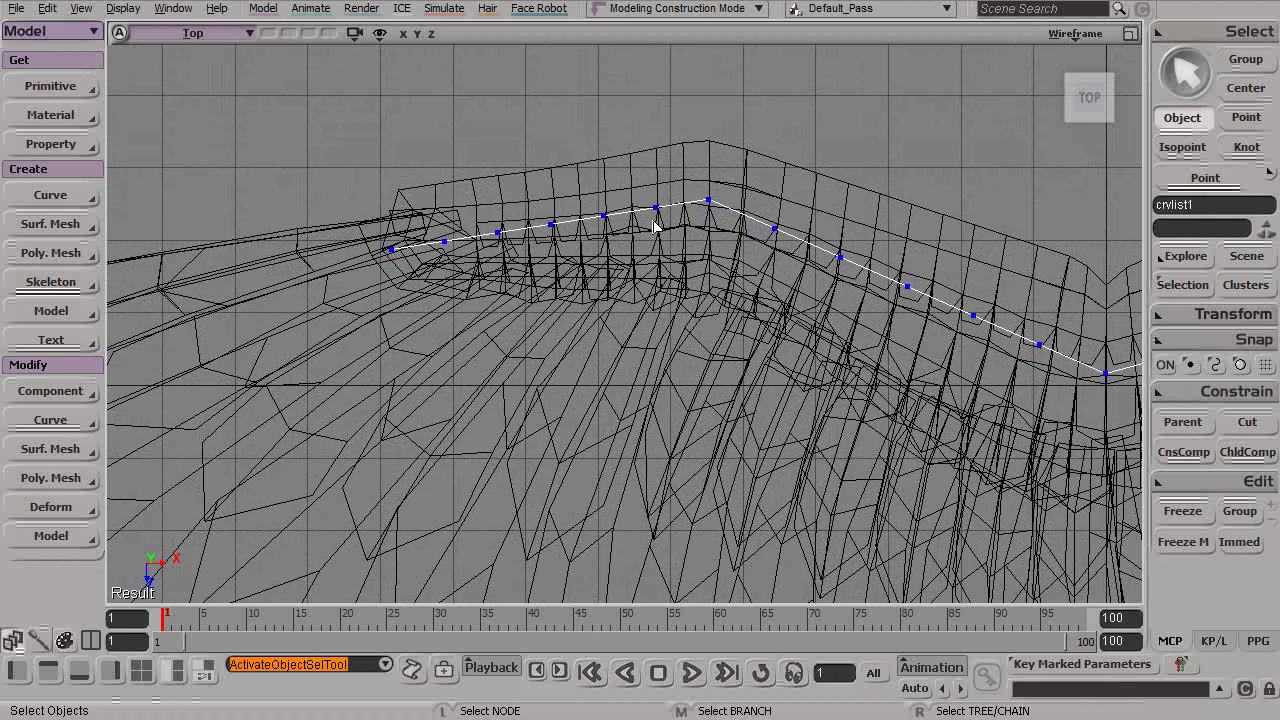
key("t")
left_click_drag(419, 190, 479, 294)
key("Delete")
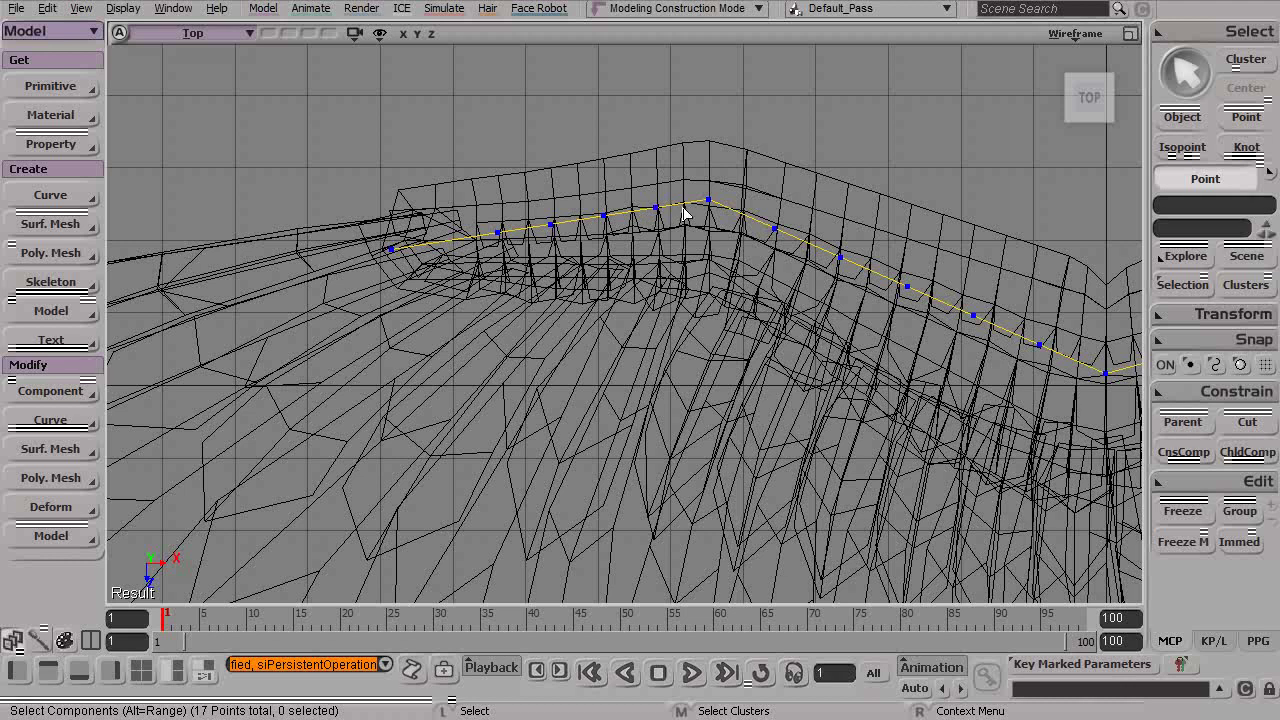
Set translation to Local and slide the two curve points nearest the wingtip end along the curve to even out their spacing.
right_click_drag(418, 249, 625, 215, "alt")
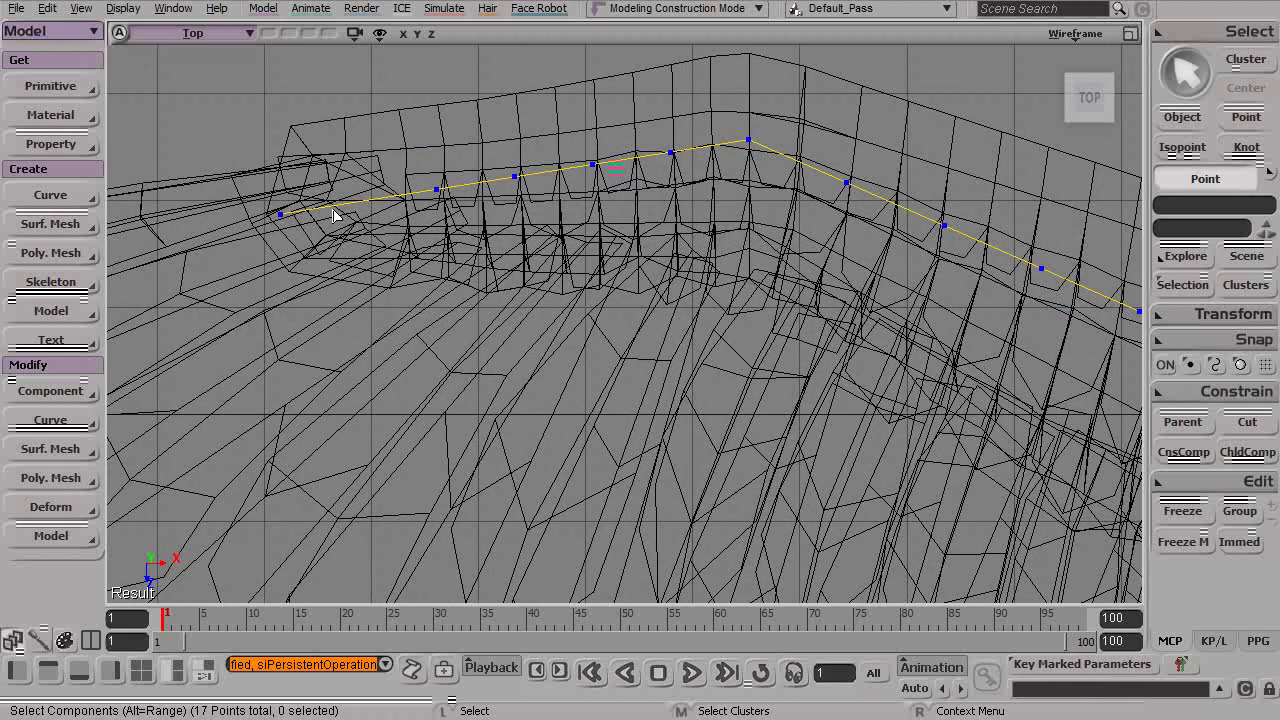
left_click_drag(416, 150, 480, 253)
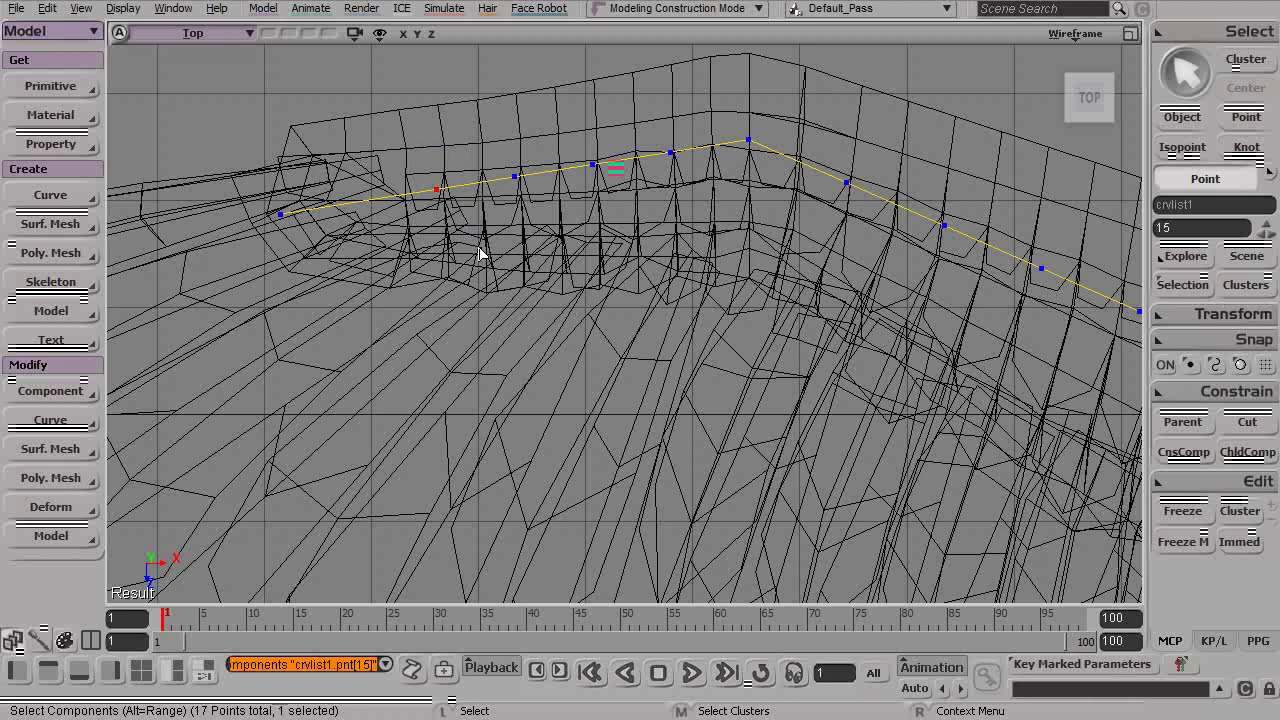
key("v")
right_click(438, 192)
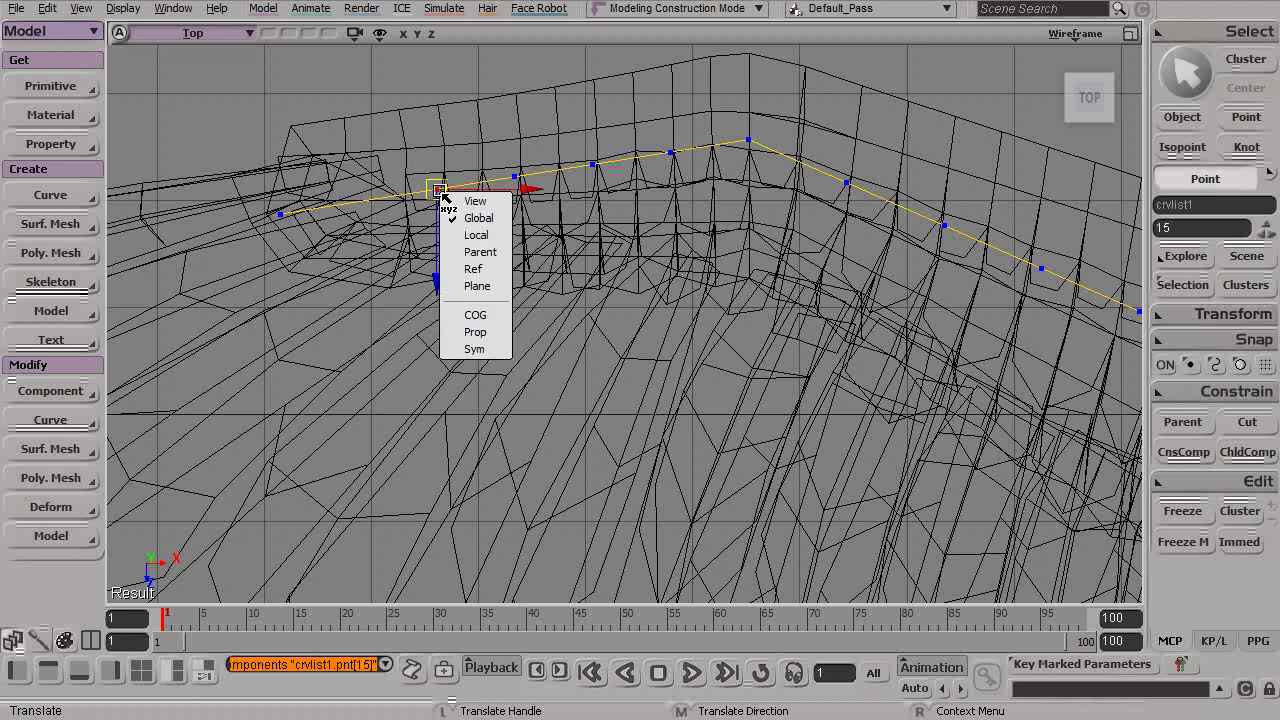
left_click(485, 234)
left_click_drag(348, 207, 306, 228)
key("t")
left_click_drag(486, 144, 525, 195)
key("v")
left_click_drag(428, 197, 396, 206)
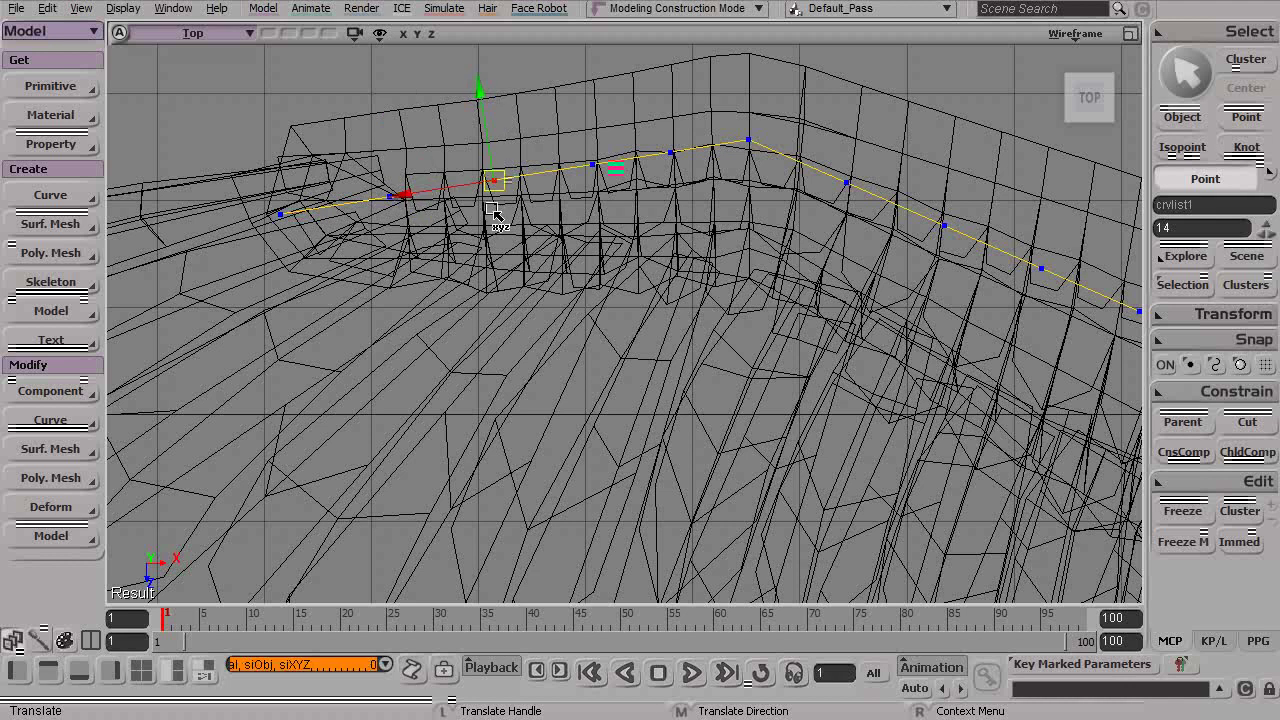
Slide the third interior point from the wingtip end slightly along the curve toward the wingtip.
key("space")
left_click(593, 164)
key("v")
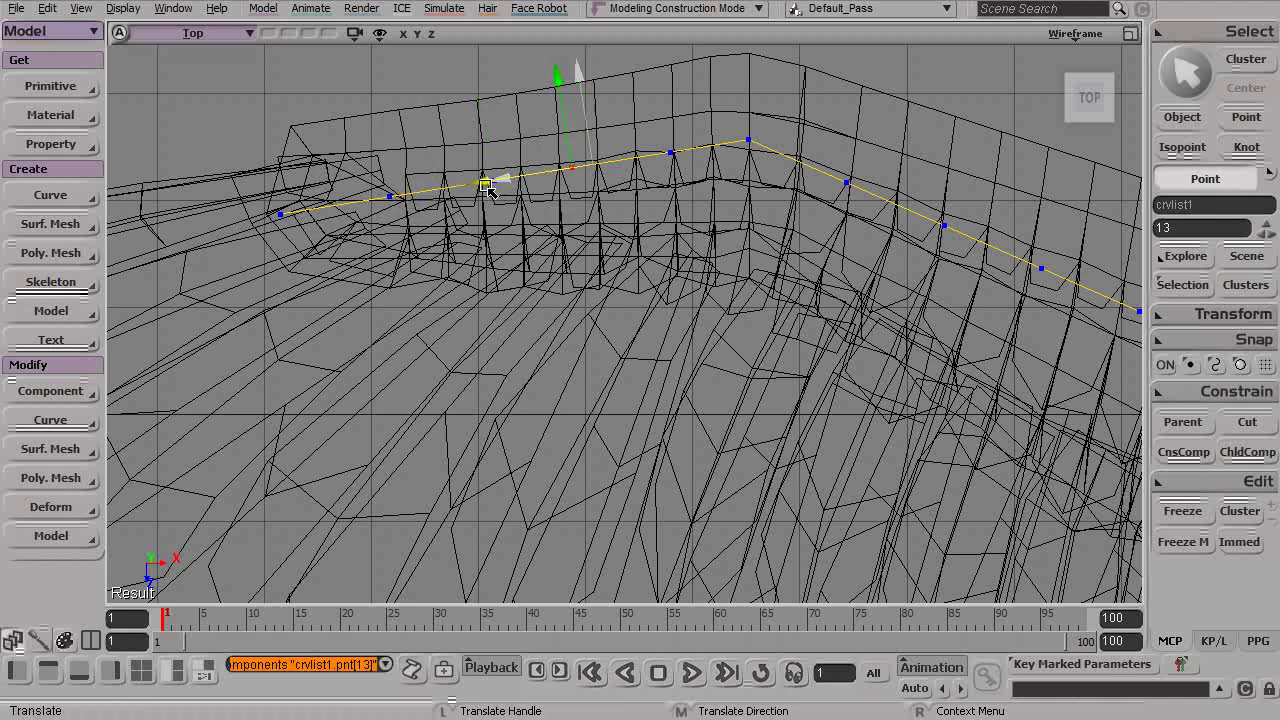
key("space")
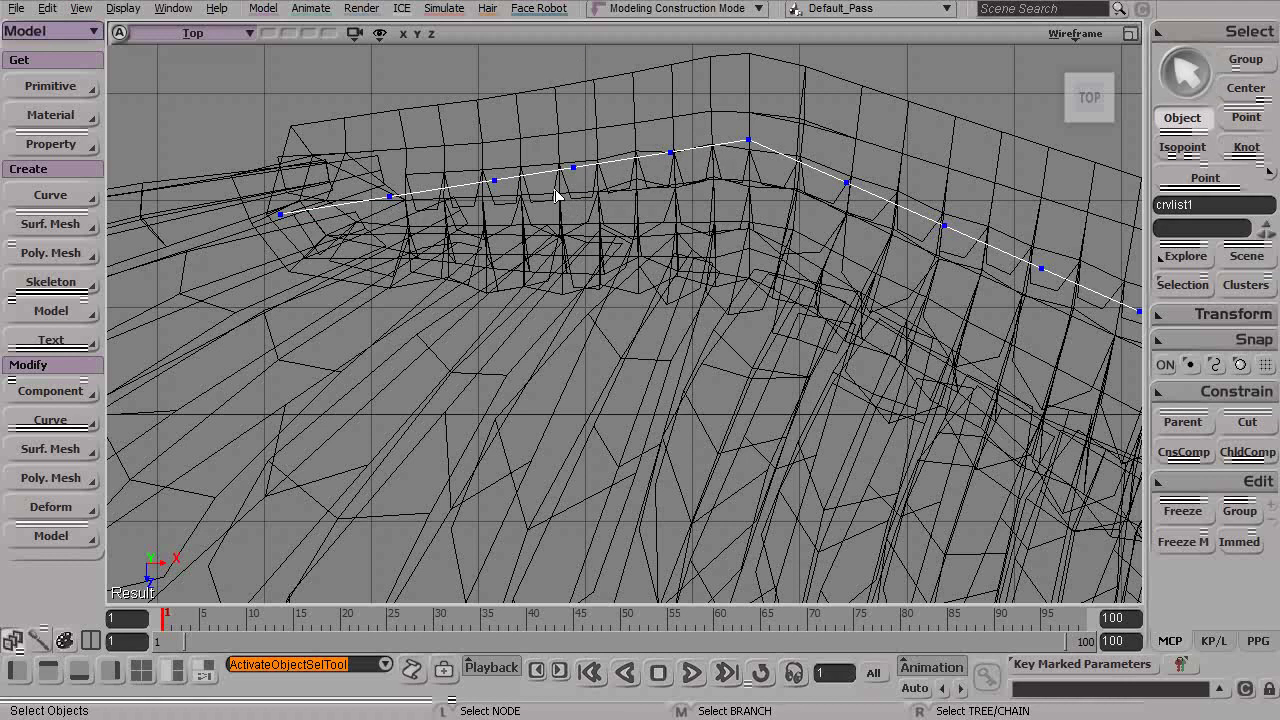
key("t")
left_click_drag(579, 187, 555, 117)
key("v")
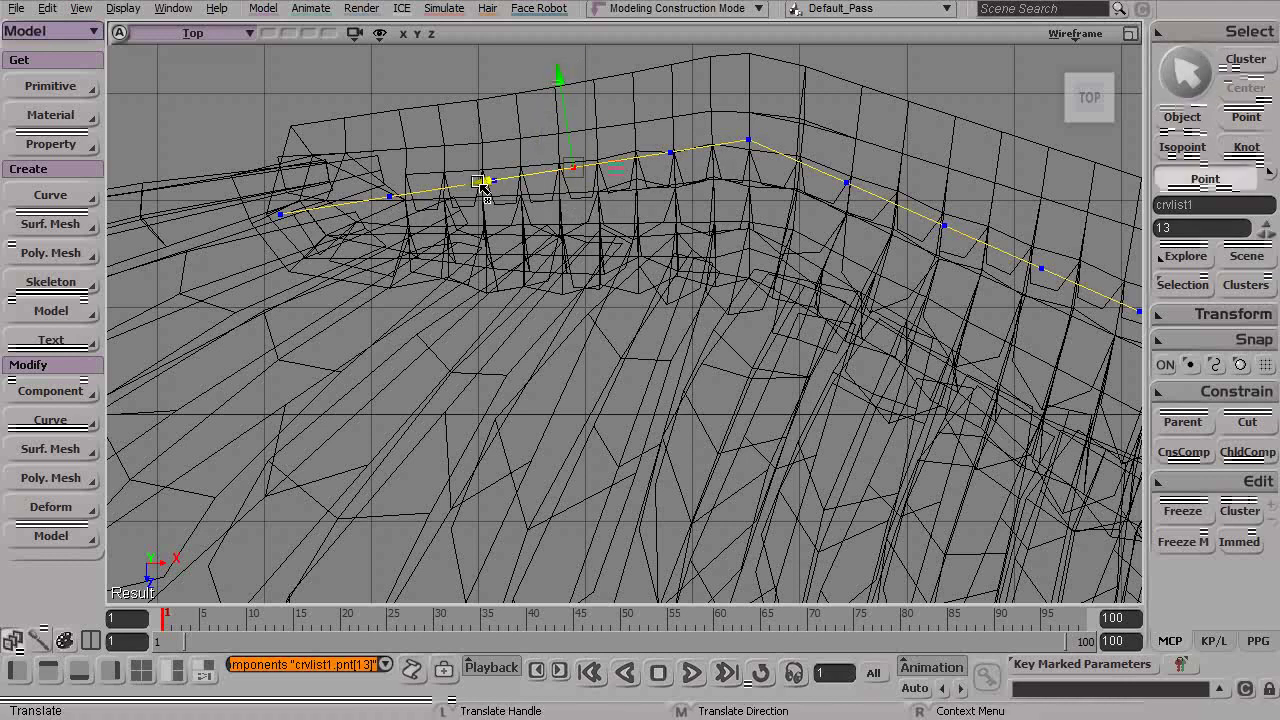
key("t")
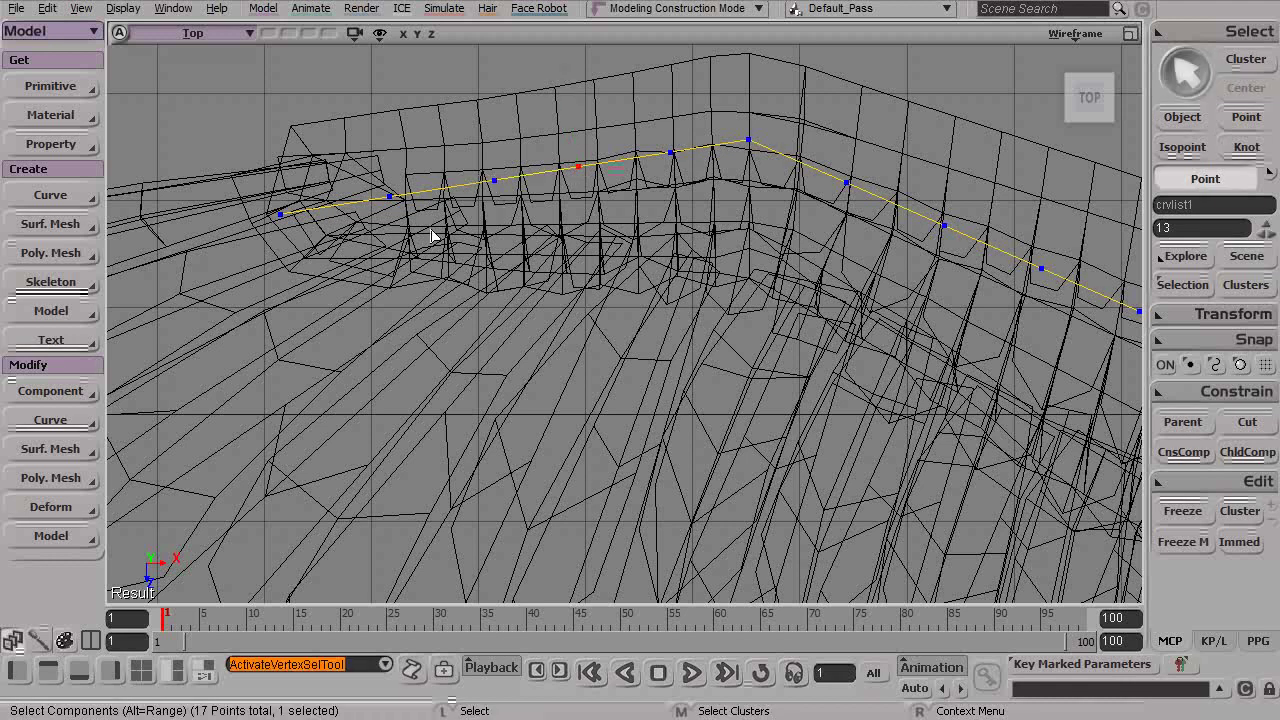
left_click(510, 240)
Hide polygon meshes in the Top view so only the guide curve is displayed.
mouse_move(746, 317)
right_mouse_down("alt")
mouse_move(789, 323)
mouse_move(760, 314)
right_mouse_up("alt")
middle_click_drag(956, 318, 571, 280, "alt")
left_click_drag(571, 280, 531, 294)
key("space")
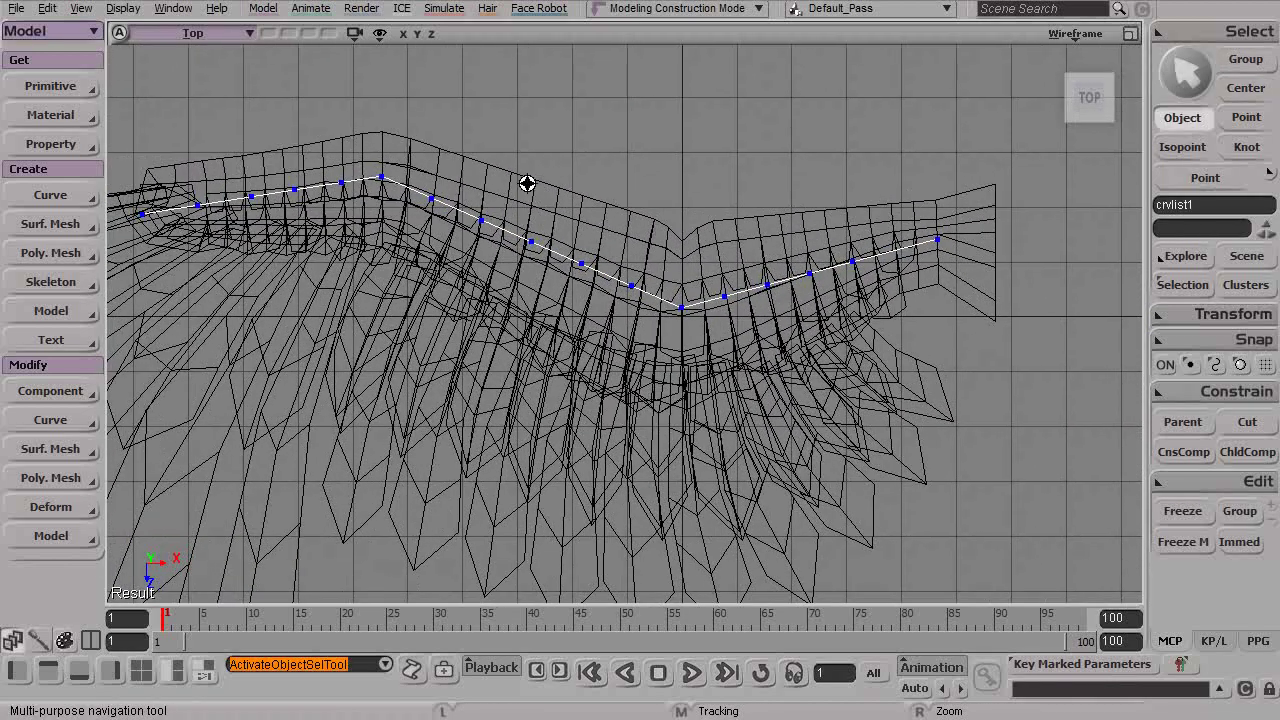
left_click(379, 33)
left_click(443, 170)
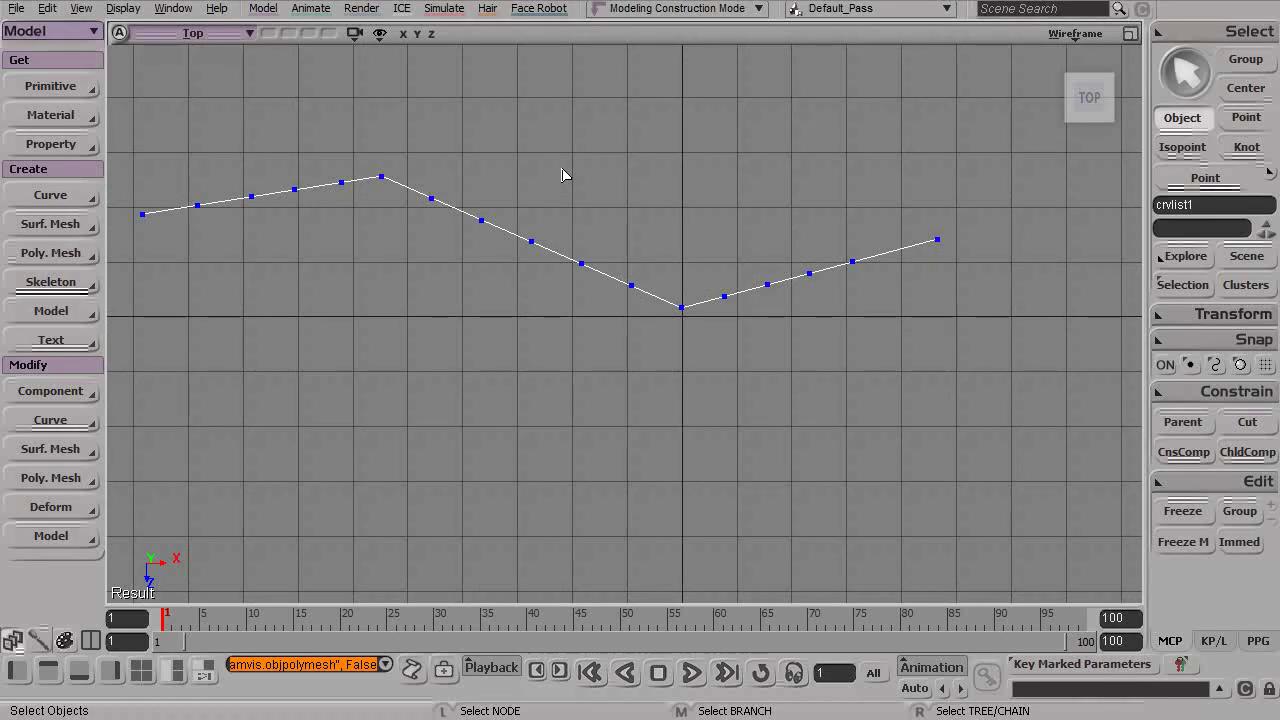
Start a 2D skeleton chain and enable point snapping with Points on and Centers off.
key("2")
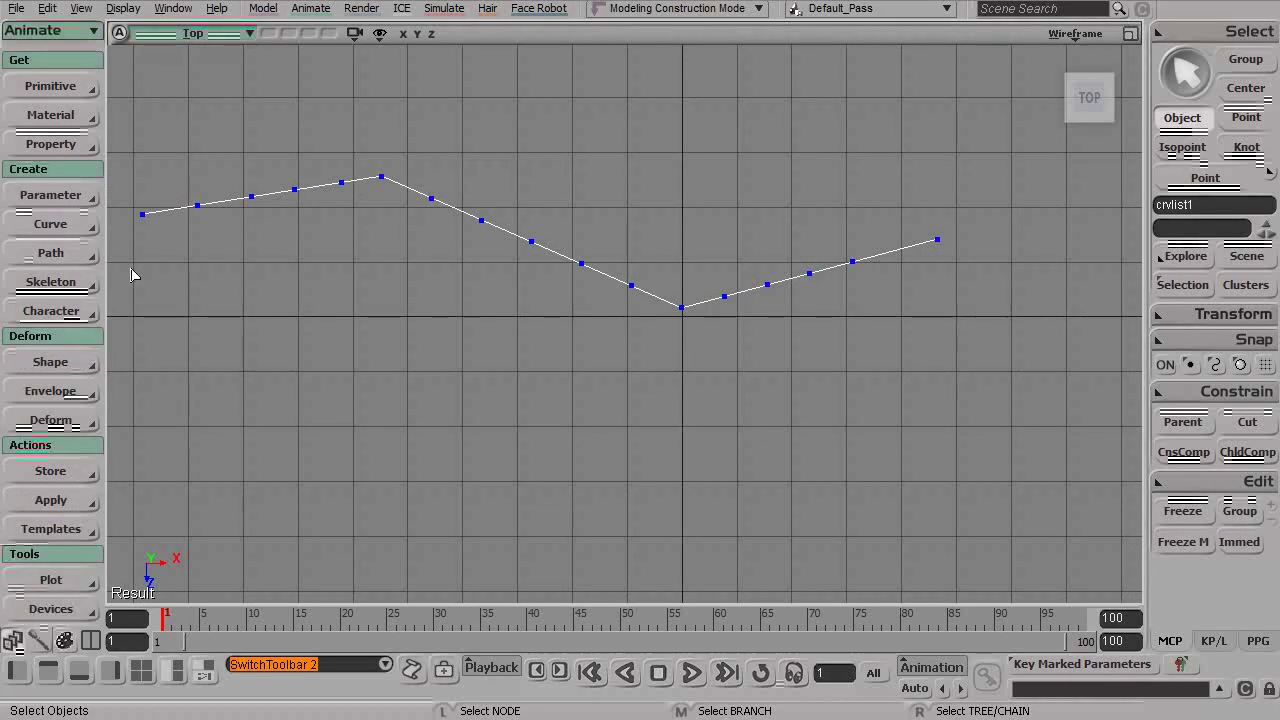
left_click(52, 283)
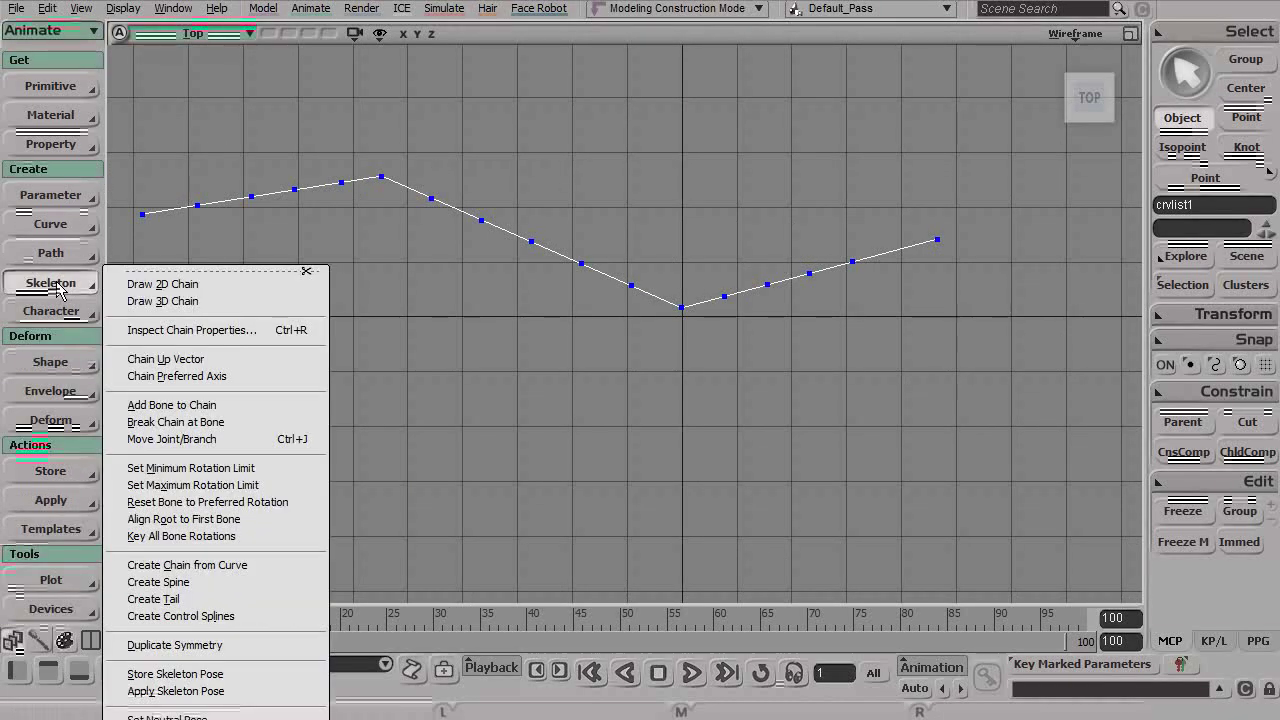
left_click(180, 287)
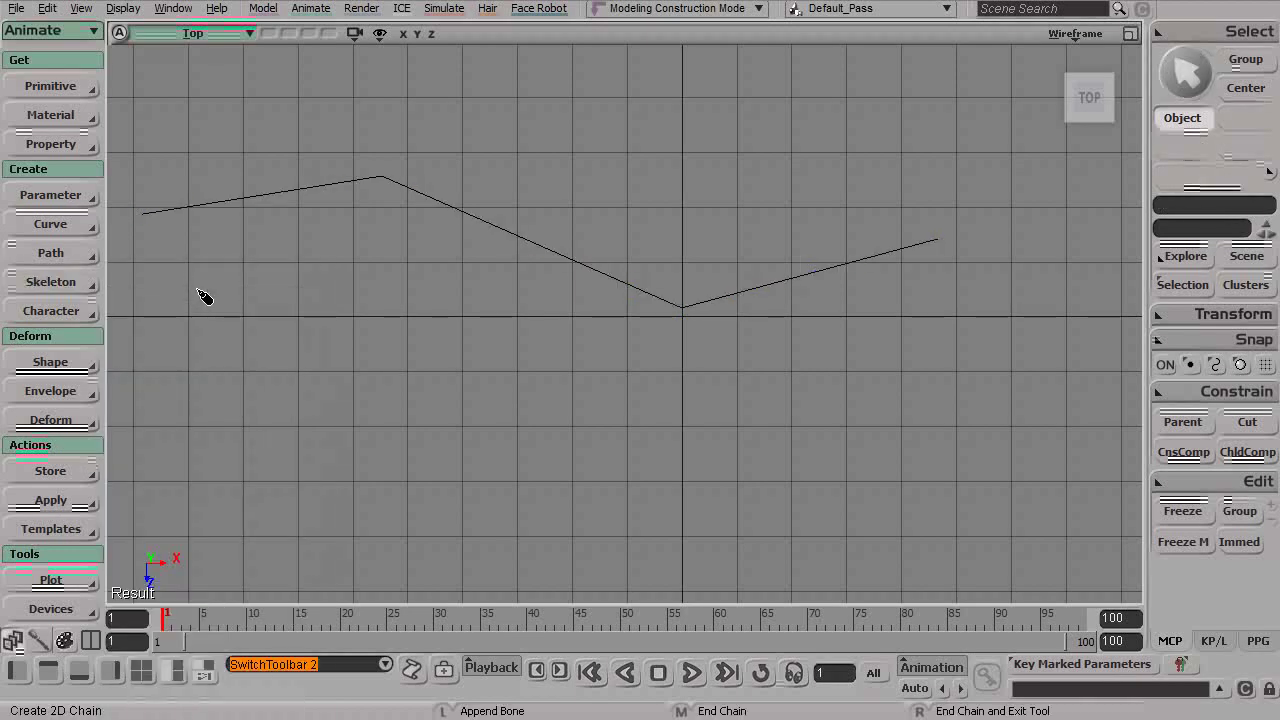
right_click(1190, 365)
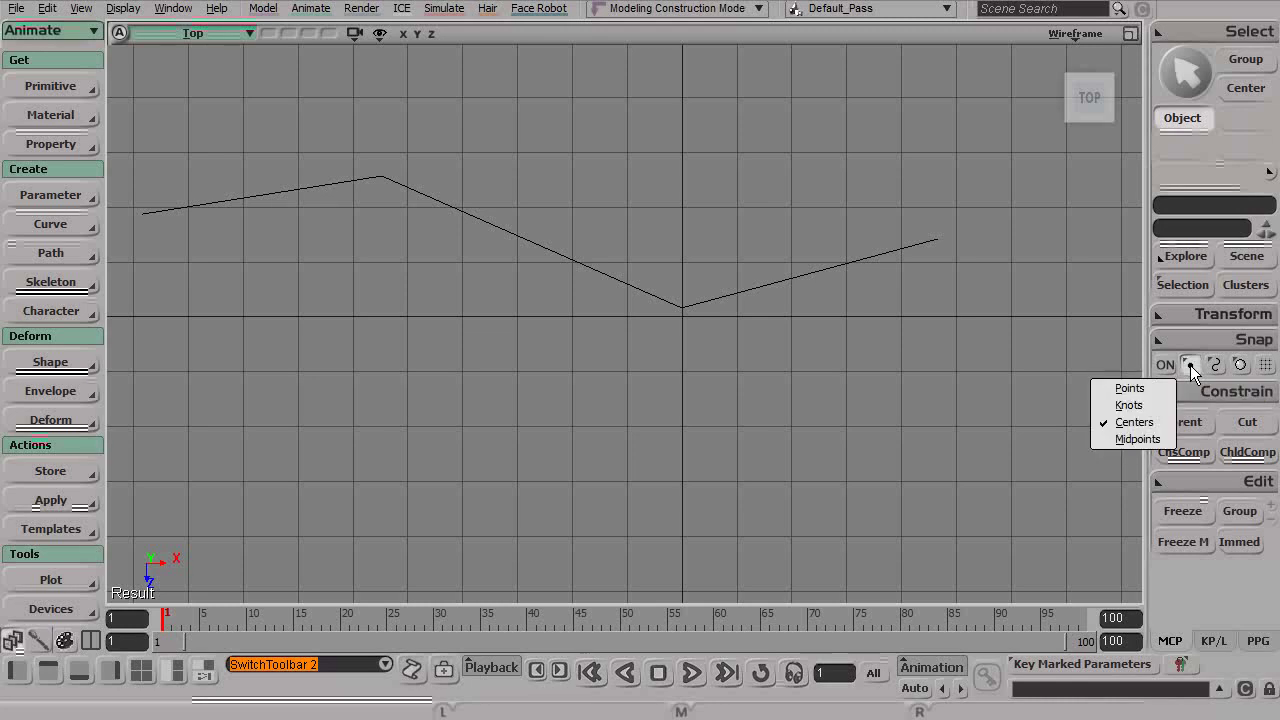
left_click(1134, 423)
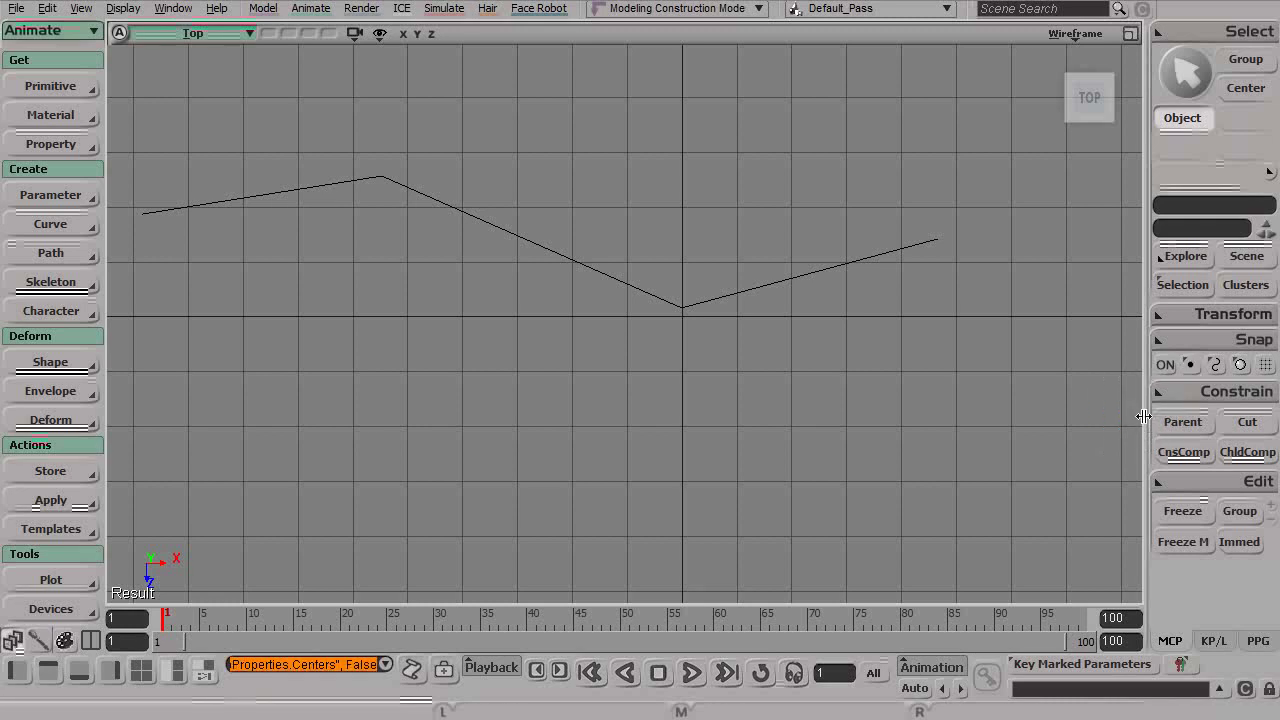
right_click(1189, 366)
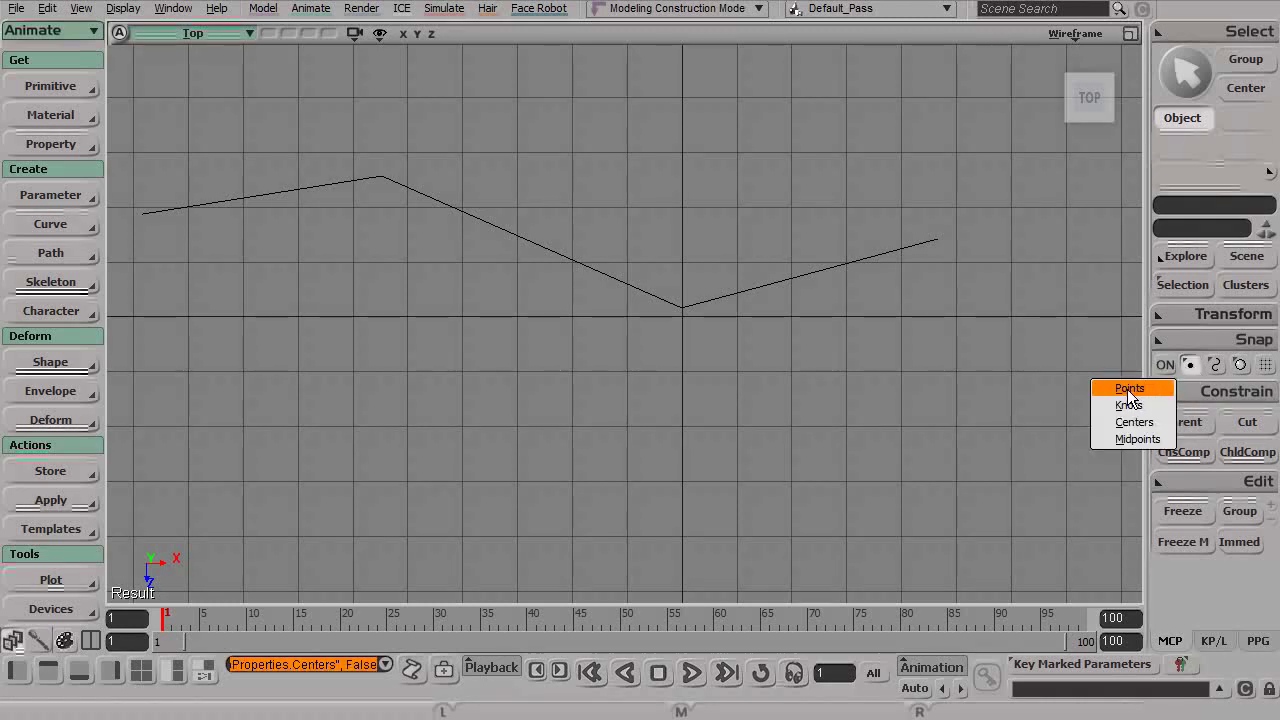
left_click(1128, 391)
middle_click_drag(945, 308, 989, 367, "alt")
left_click(1183, 366)
Draw a five-bone 2D chain snapped to the curve points from the shoulder end to the elbow bend, and end the chain.
key("alt+2")
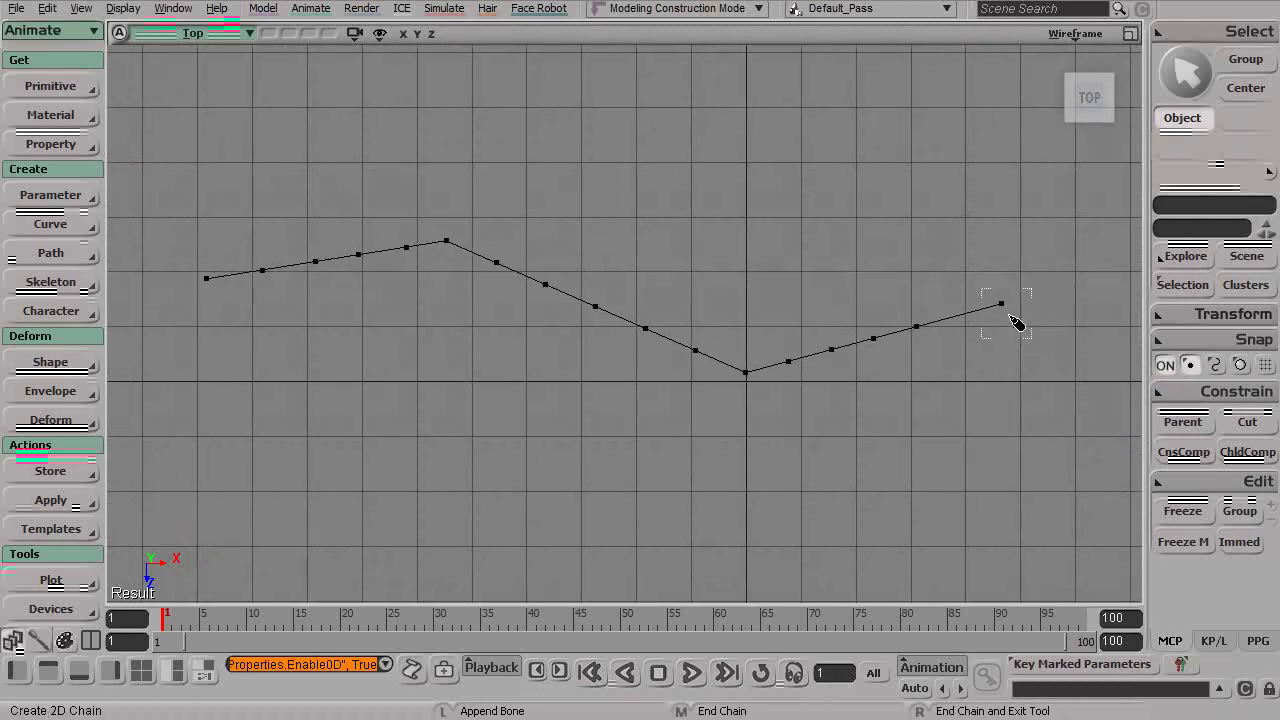
left_click(1012, 318)
left_click(935, 343)
left_click(893, 358)
left_click(852, 367)
left_click(811, 372)
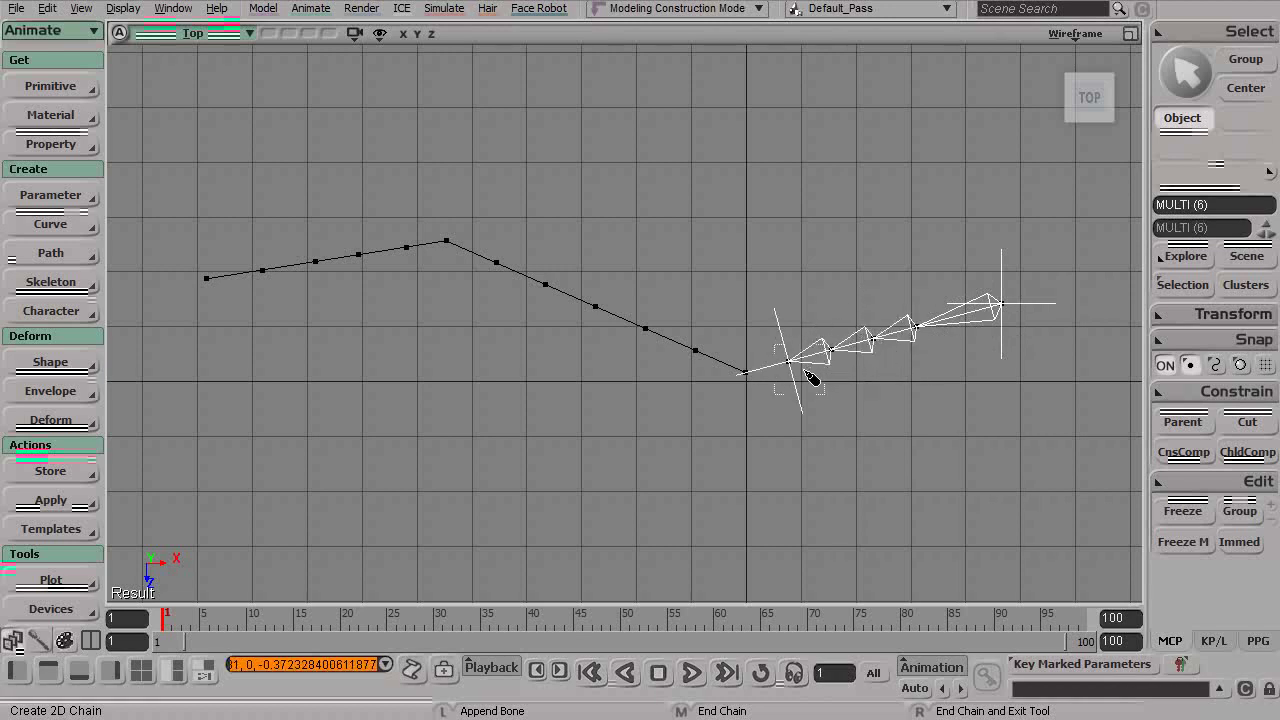
left_click(764, 384)
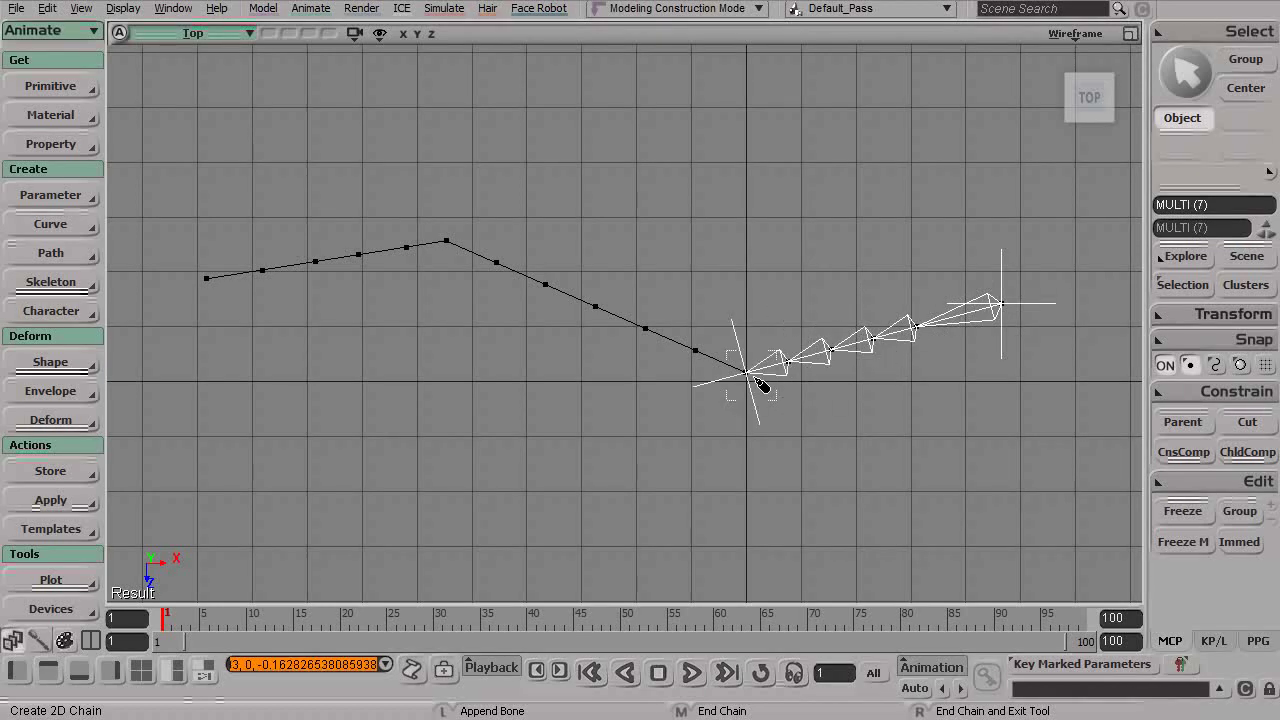
middle_click(760, 388)
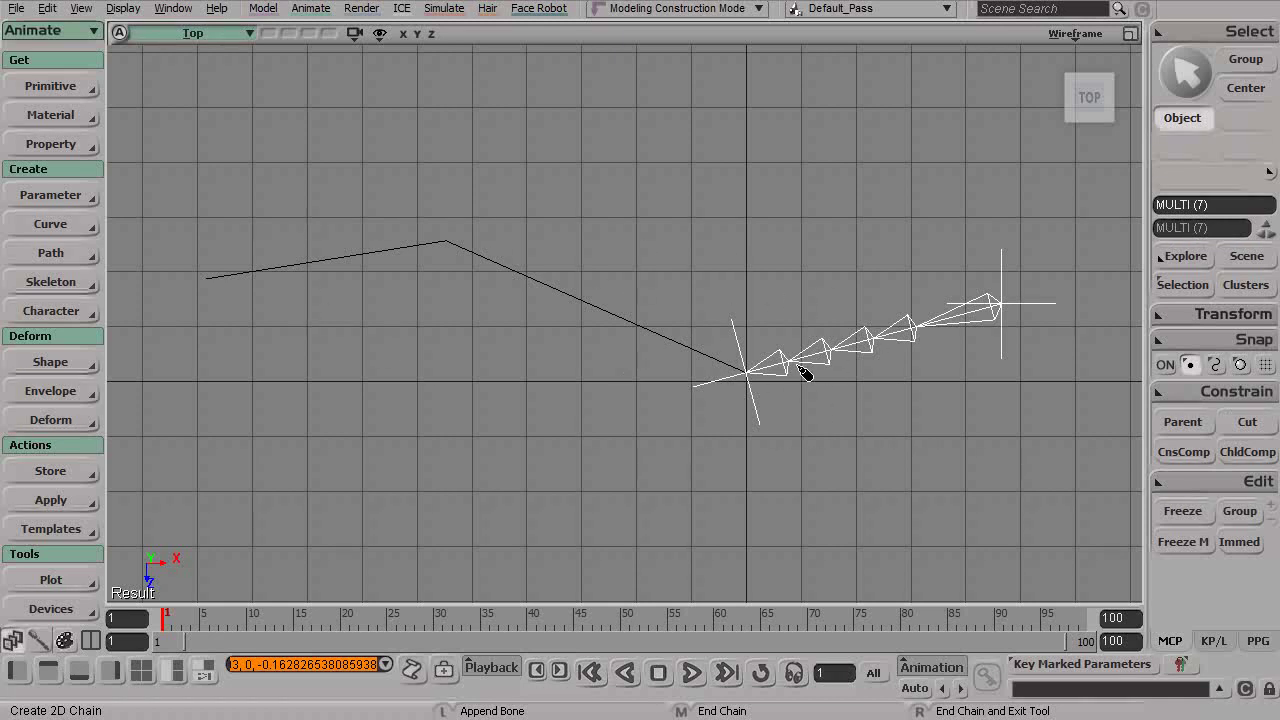
middle_click(722, 250)
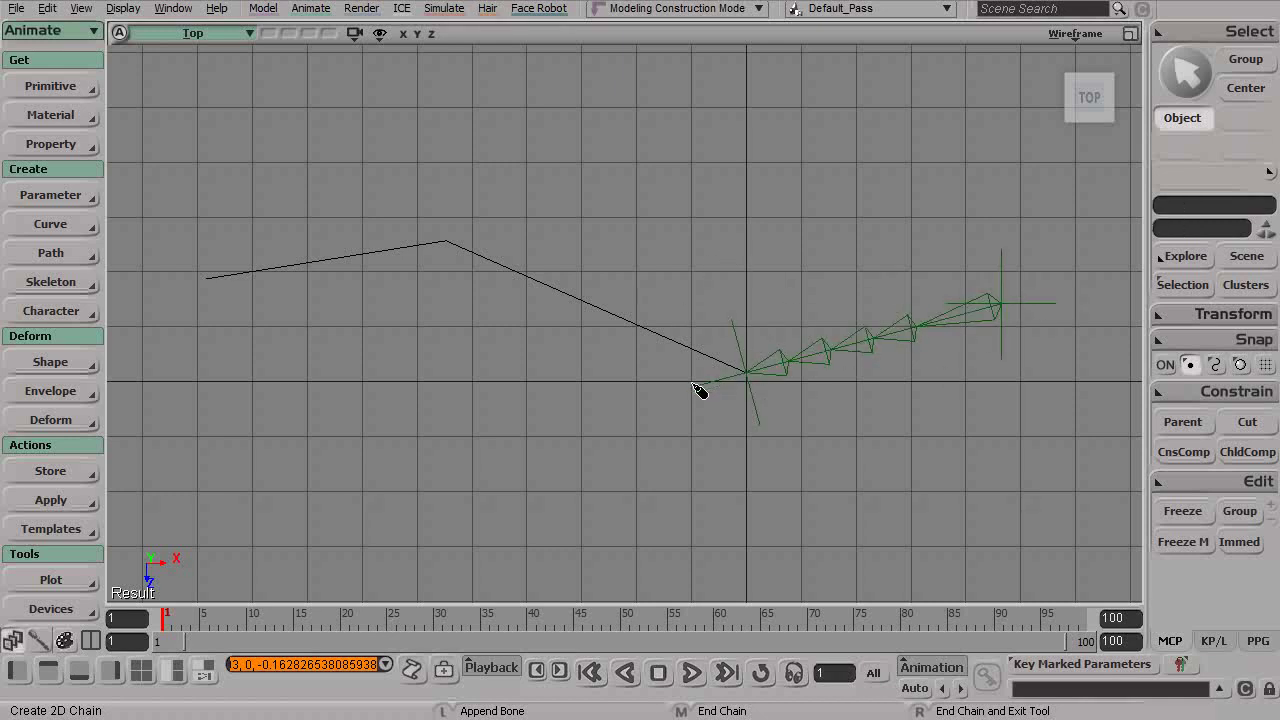
Draw a separate six-bone 2D chain snapped to the curve points from the elbow bend to the wrist bend.
key("ctrl")
left_click(752, 379)
left_click(693, 351)
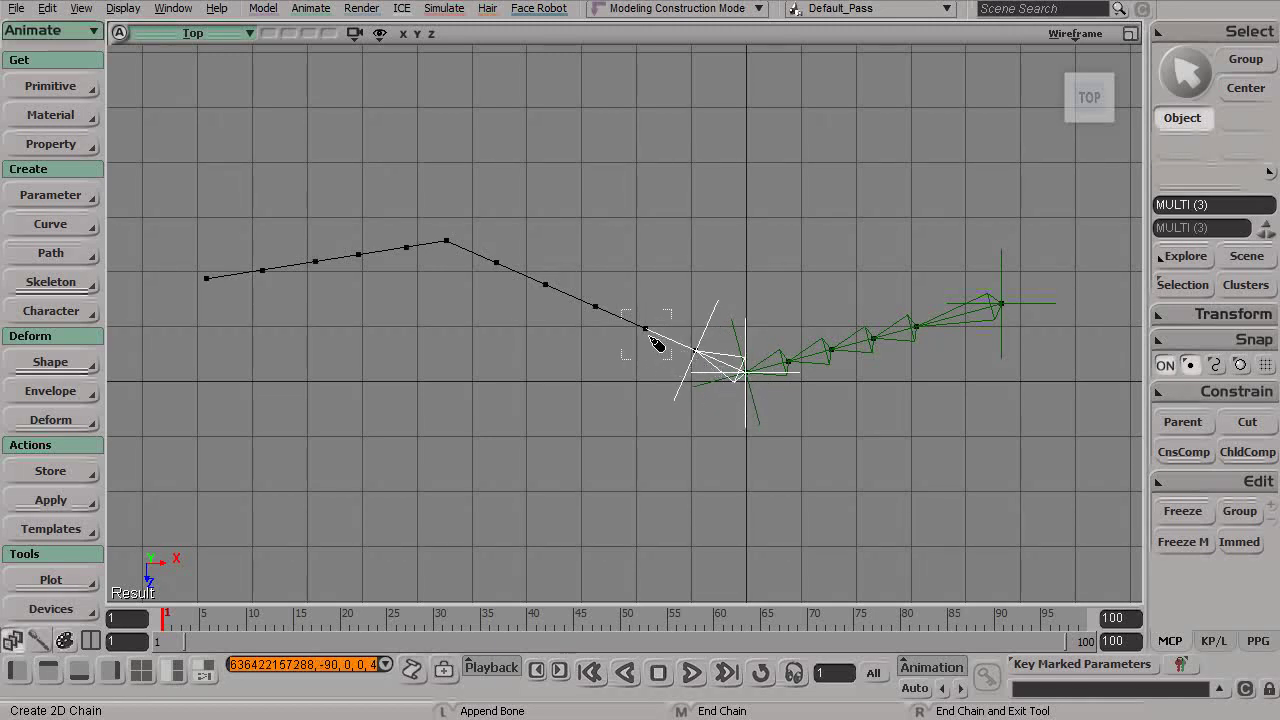
left_click(600, 311)
left_click(549, 289)
left_click(501, 267)
left_click(466, 259)
middle_click(514, 226)
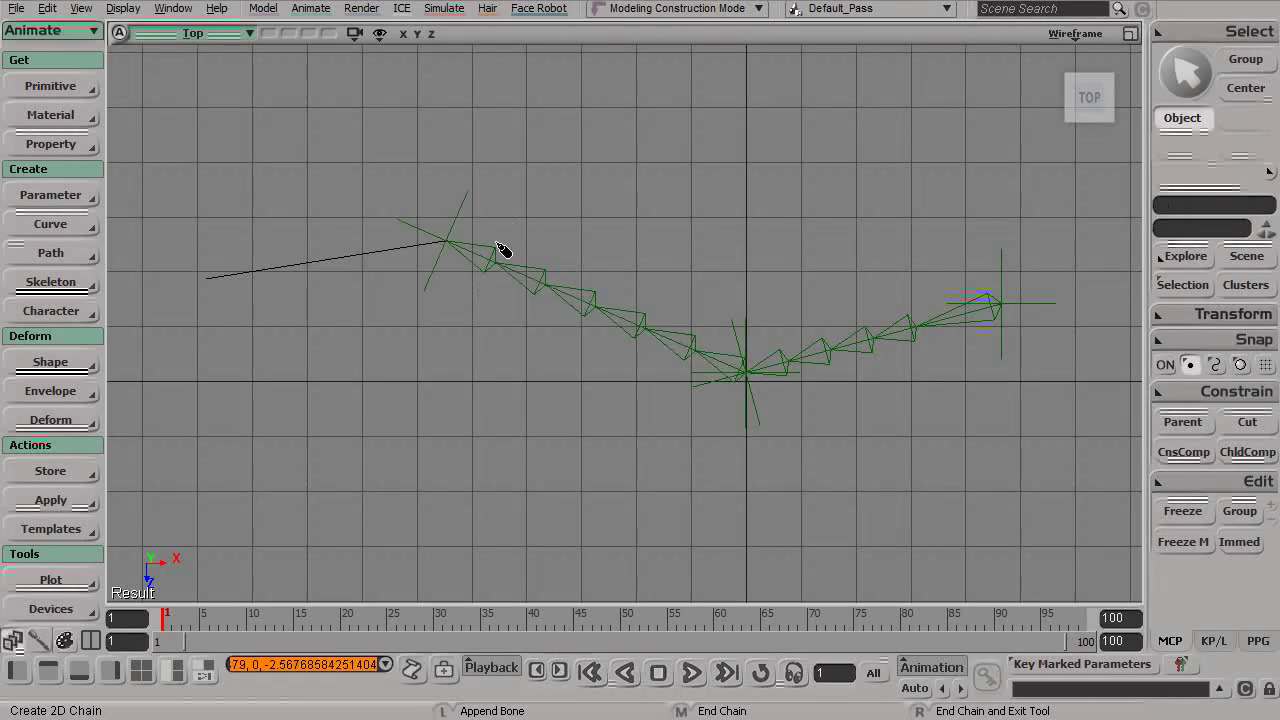
Draw a separate five-bone 2D chain snapped to the curve points from the wrist bend to the wing tip, and end the chain.
left_click(452, 265)
left_click(412, 267)
left_click(358, 268)
left_click(336, 278)
left_click(275, 288)
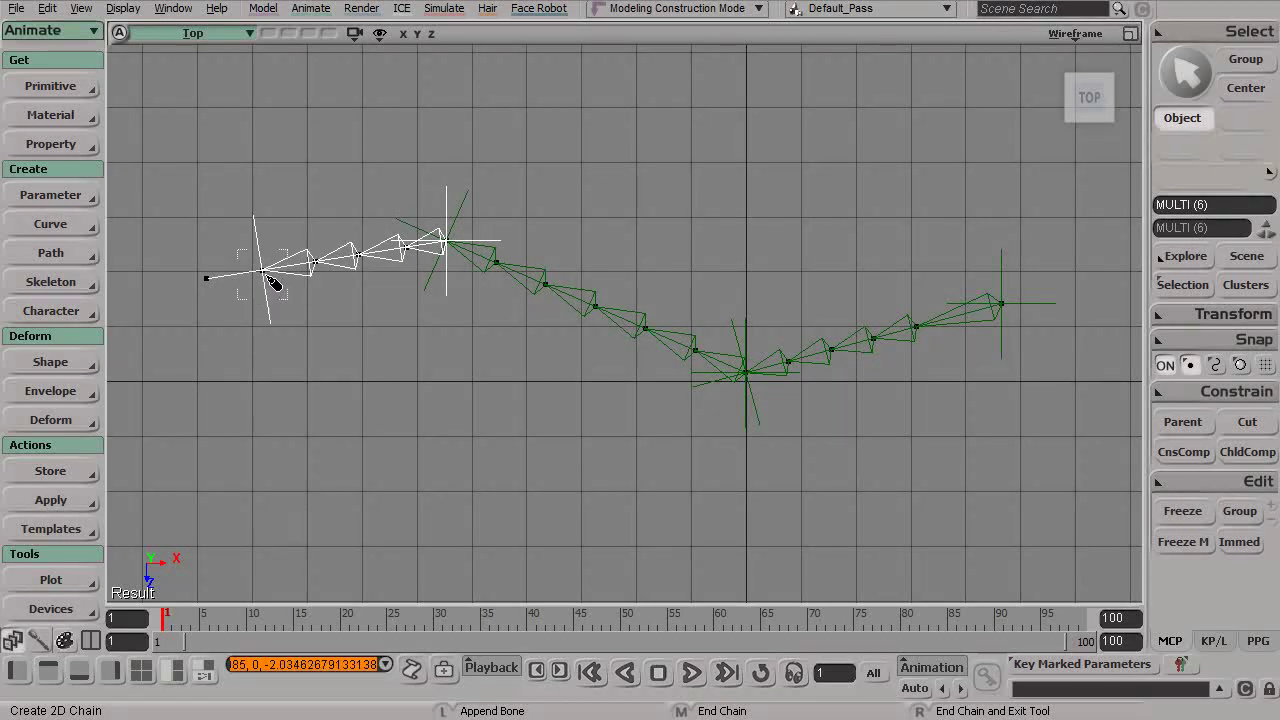
left_click(219, 293)
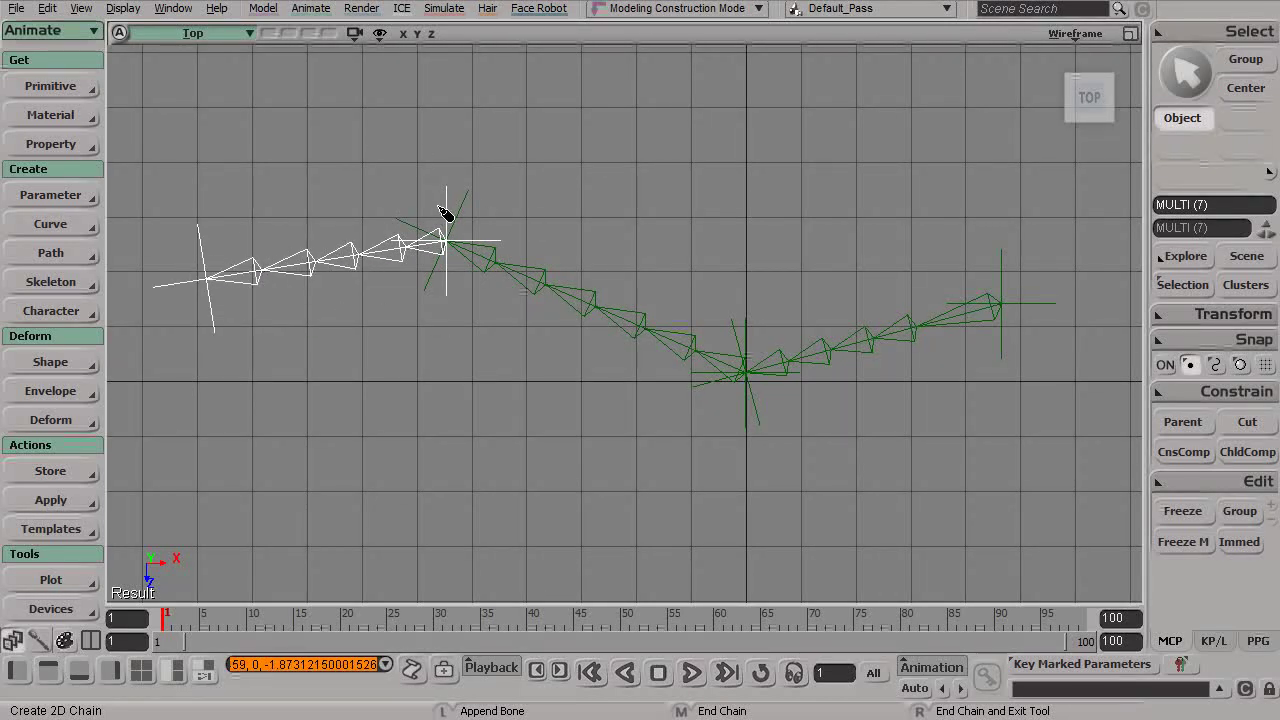
right_click(555, 183)
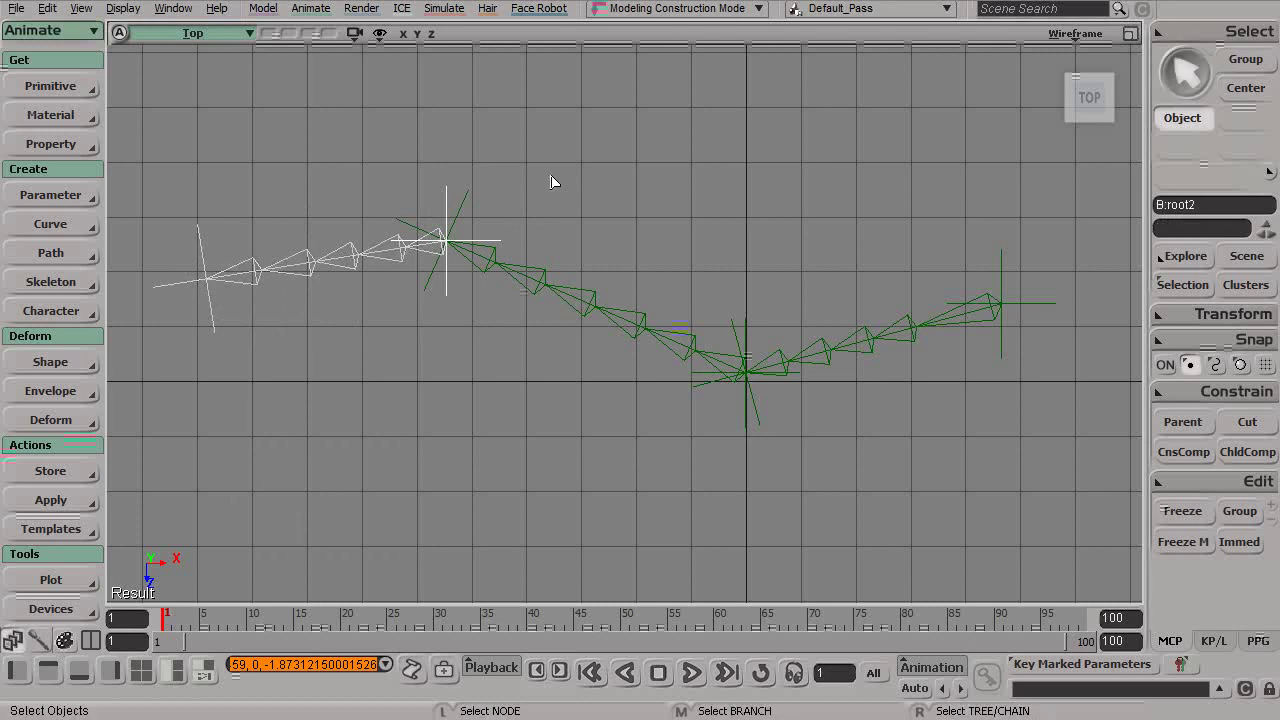
Examine the overlapping end effectors and chain roots at the elbow and wrist bends by selecting each pair.
middle_click_drag(705, 247, 623, 260, "alt")
left_click(612, 213)
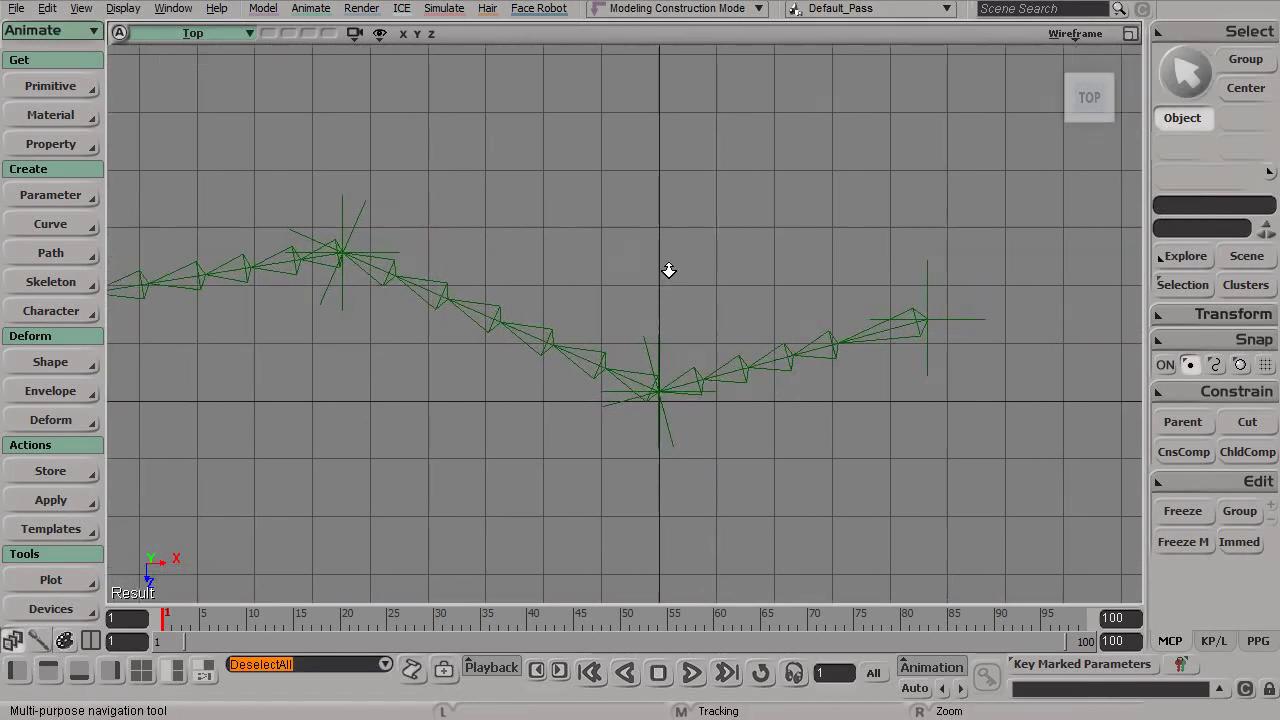
right_click_drag(623, 260, 720, 393, "alt")
left_click(668, 361)
left_click(654, 344)
left_click(693, 372, "shift")
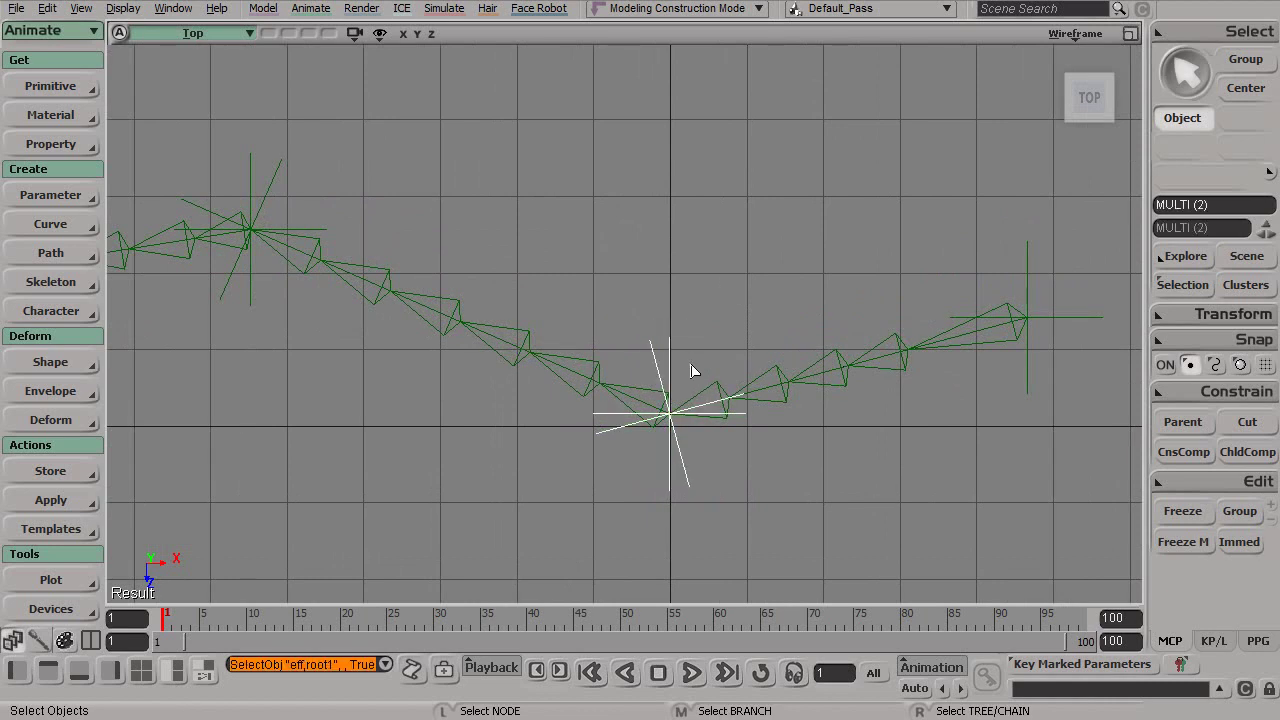
middle_click_drag(285, 220, 583, 268, "alt")
left_click_drag(468, 206, 611, 240)
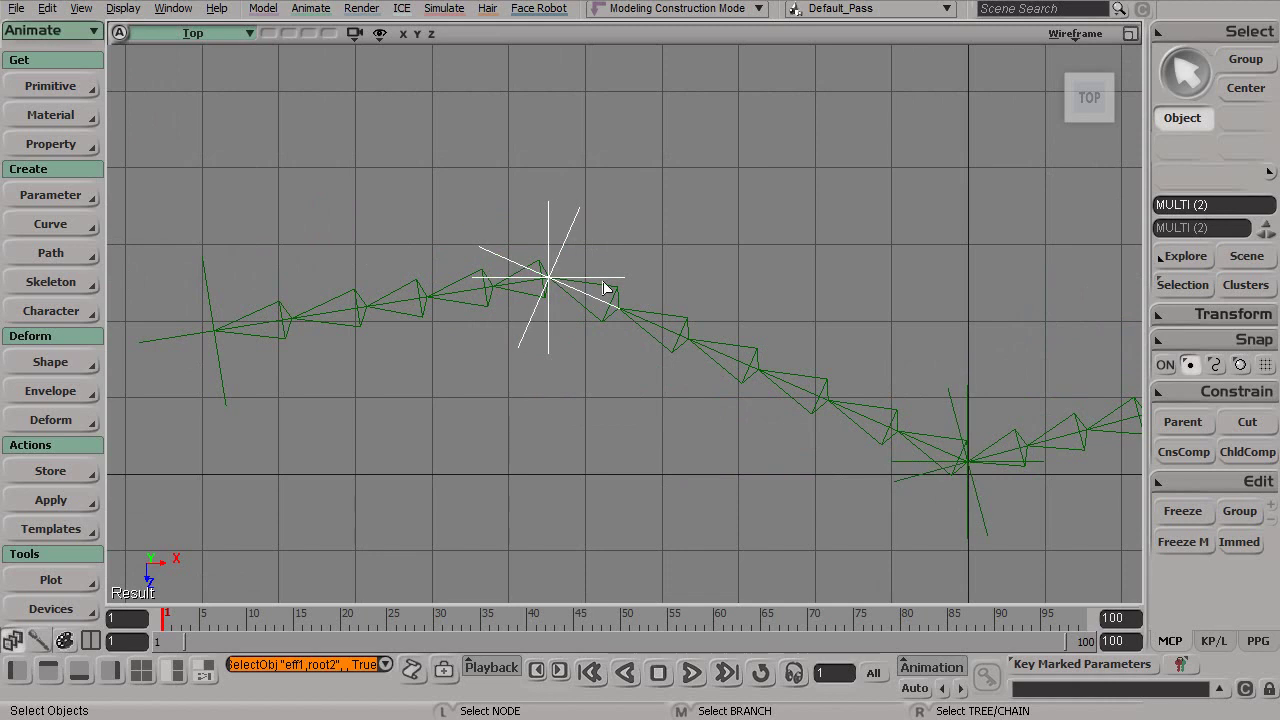
Select the three chain roots at the shoulder, elbow and wrist, and set their display icon to Rings with size 0.4.
scroll(889, 345, "down", 1, "alt")
middle_click_drag(886, 343, 664, 324, "alt")
left_click_drag(710, 304, 809, 330)
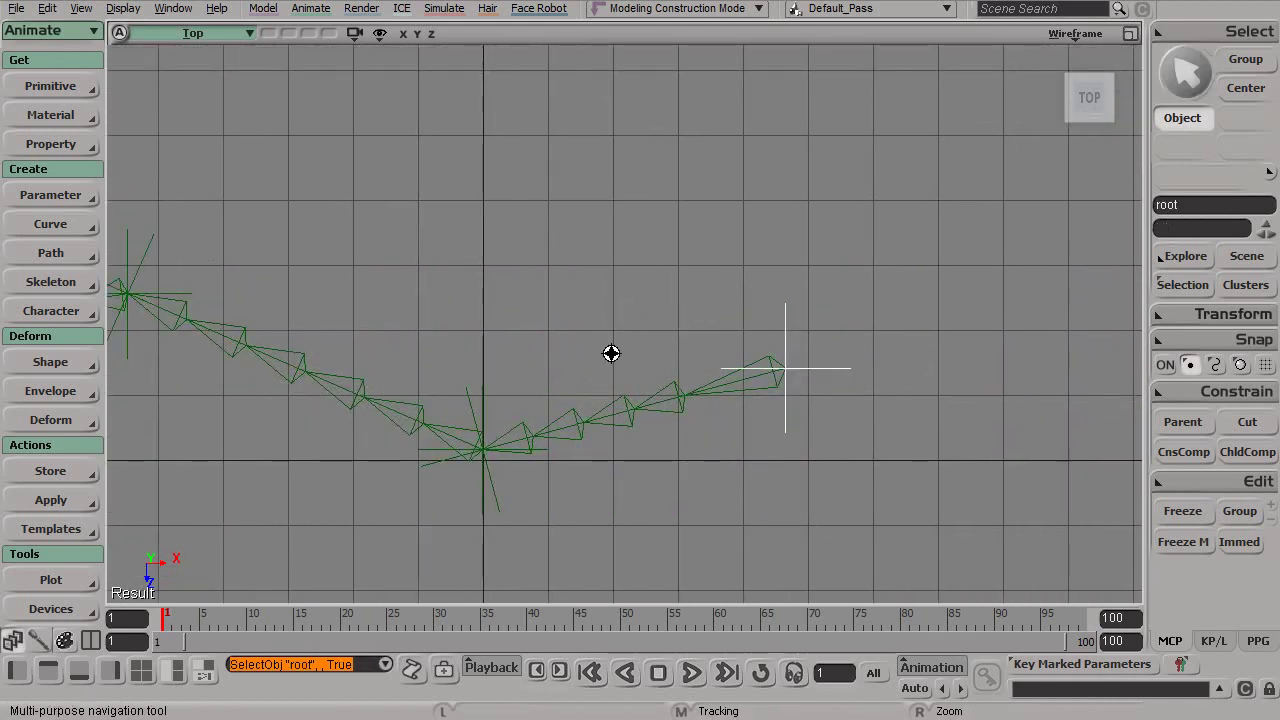
middle_click_drag(465, 350, 666, 343, "alt")
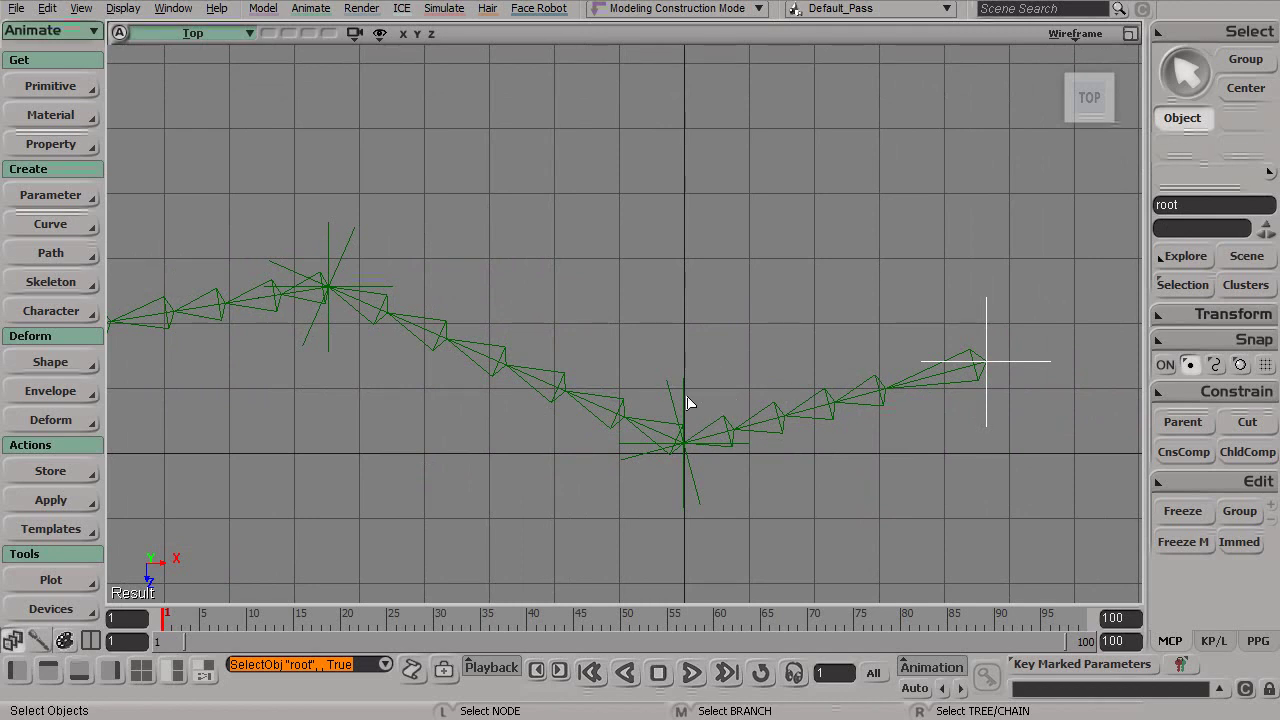
key("shift")
left_click_drag(697, 401, 698, 402, "shift")
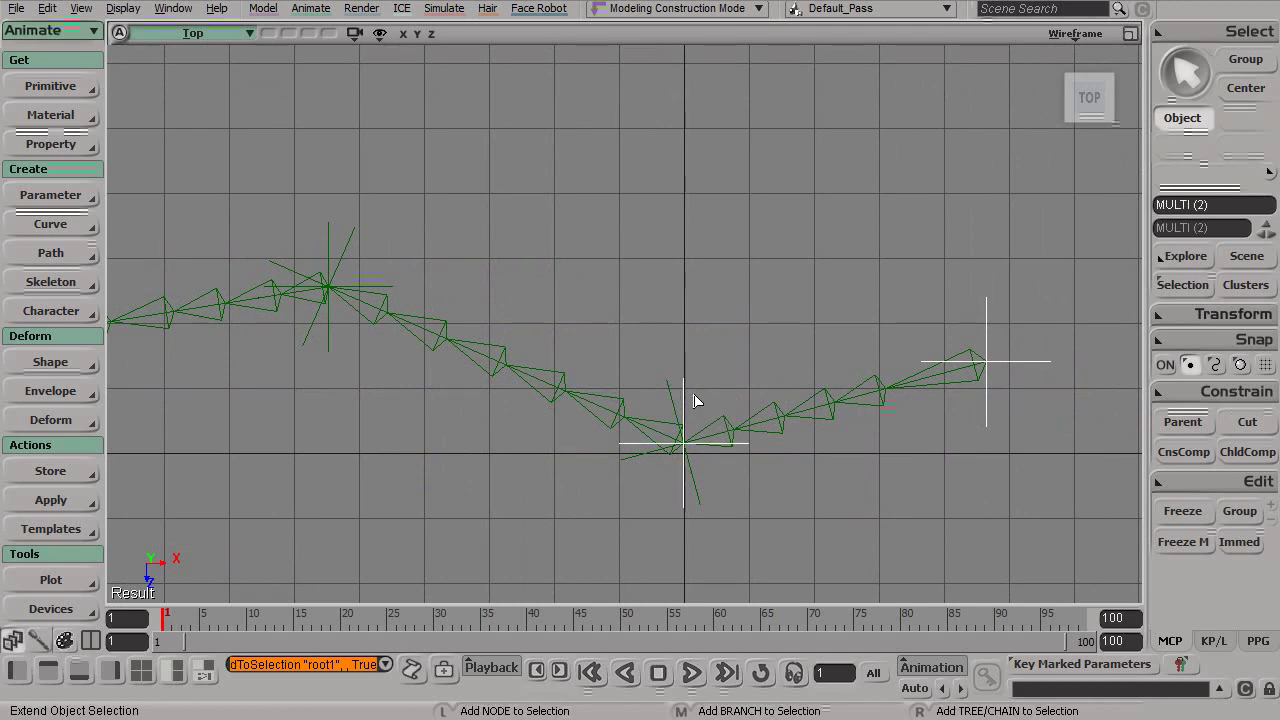
left_click_drag(322, 226, 343, 290, "shift")
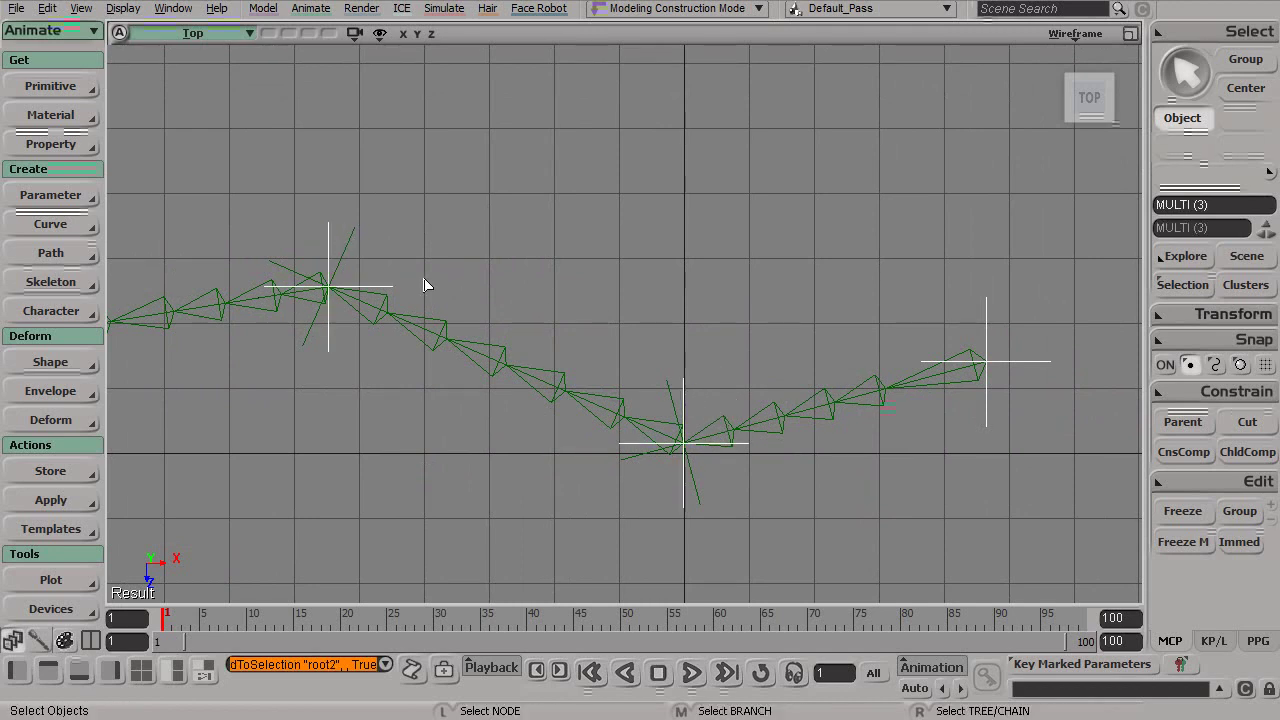
key("Return")
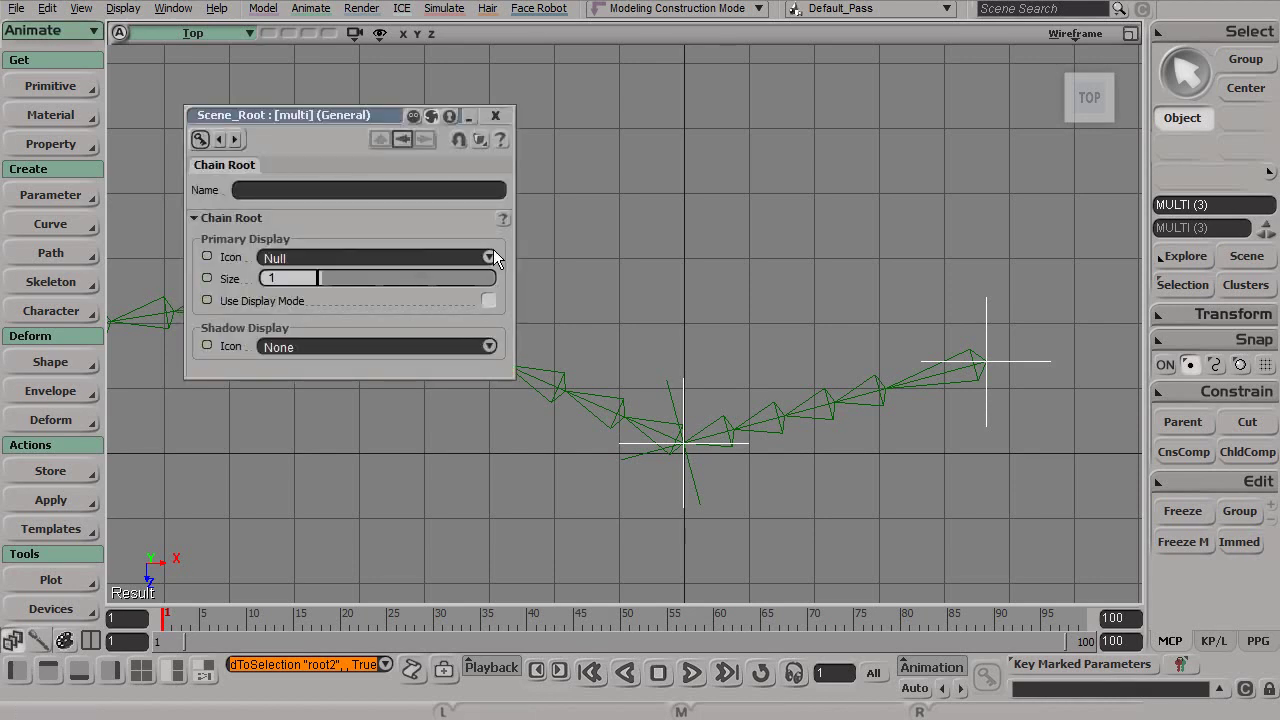
left_click(489, 256)
left_click(416, 279)
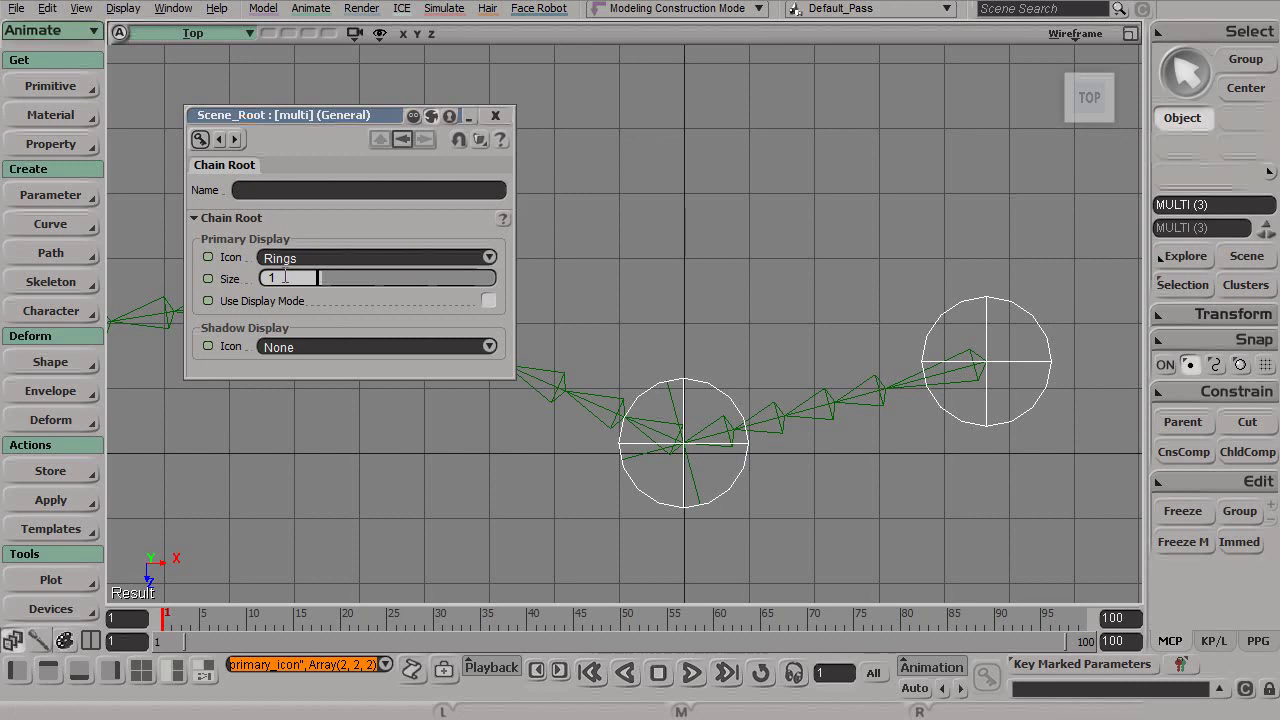
key("Return")
left_click_drag(348, 113, 374, 78)
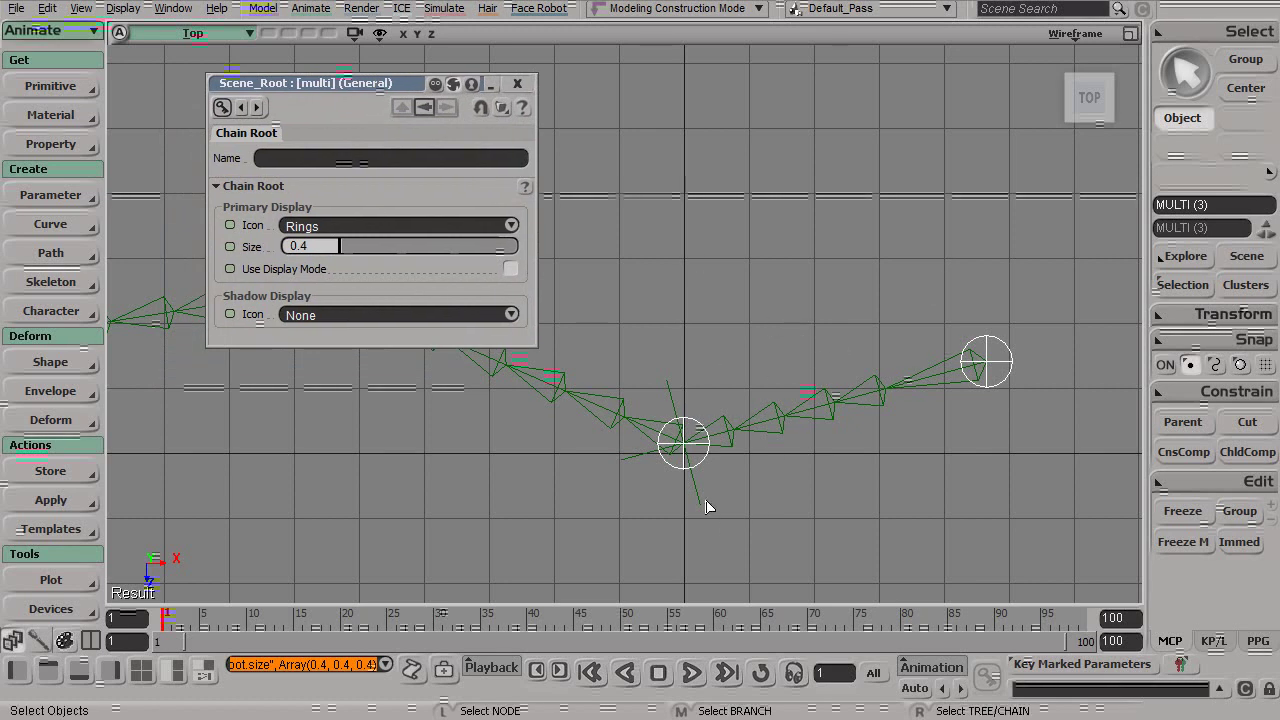
Select the end effectors of all three chains, set their display icon to Box with size 0.6, and collapse the property page.
middle_click_drag(606, 489, 699, 506, "alt")
left_click(791, 519)
mouse_move(757, 535)
middle_mouse_down("alt")
mouse_move(1093, 575)
mouse_move(771, 532)
middle_mouse_up("alt")
left_click_drag(803, 303, 786, 333, "shift")
middle_click_drag(553, 428, 883, 357, "alt")
mouse_move(754, 299)
left_mouse_down("shift")
mouse_move(772, 347)
mouse_move(809, 363)
mouse_move(834, 340)
mouse_move(771, 321)
mouse_move(771, 307)
left_mouse_up("shift")
key("s")
left_click(350, 224)
left_click(350, 221)
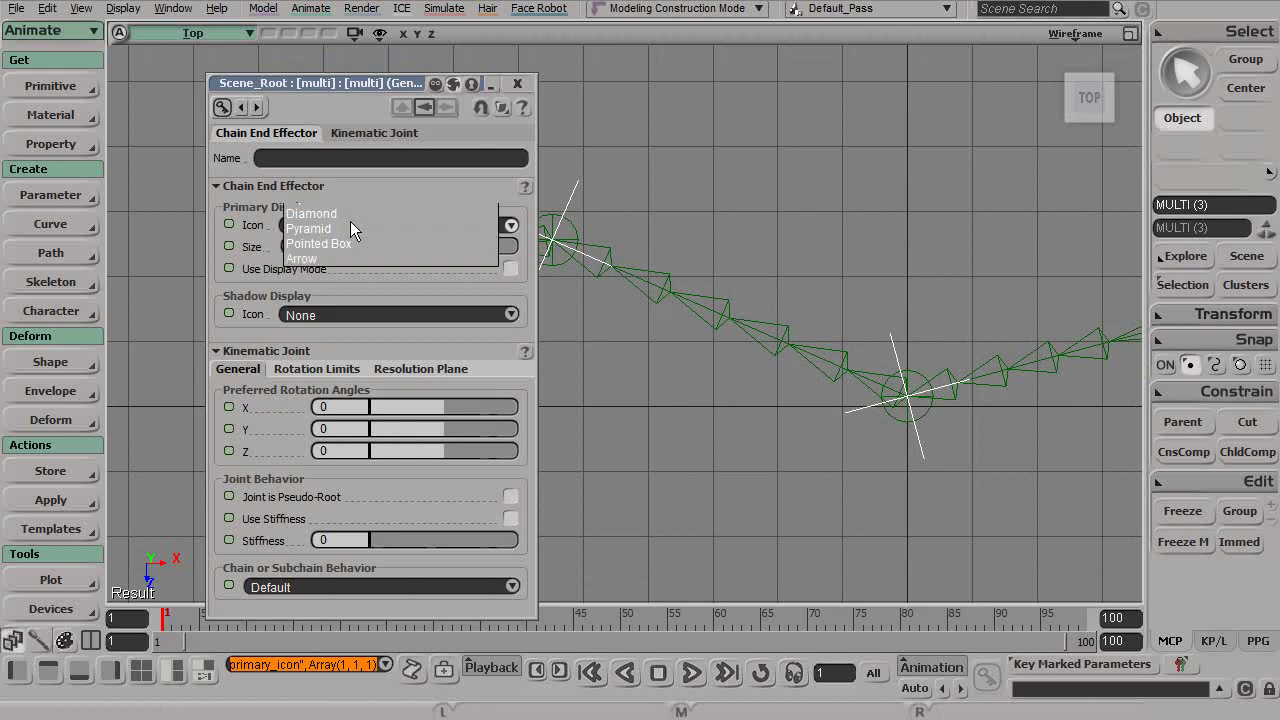
left_click(350, 221)
left_click(358, 272)
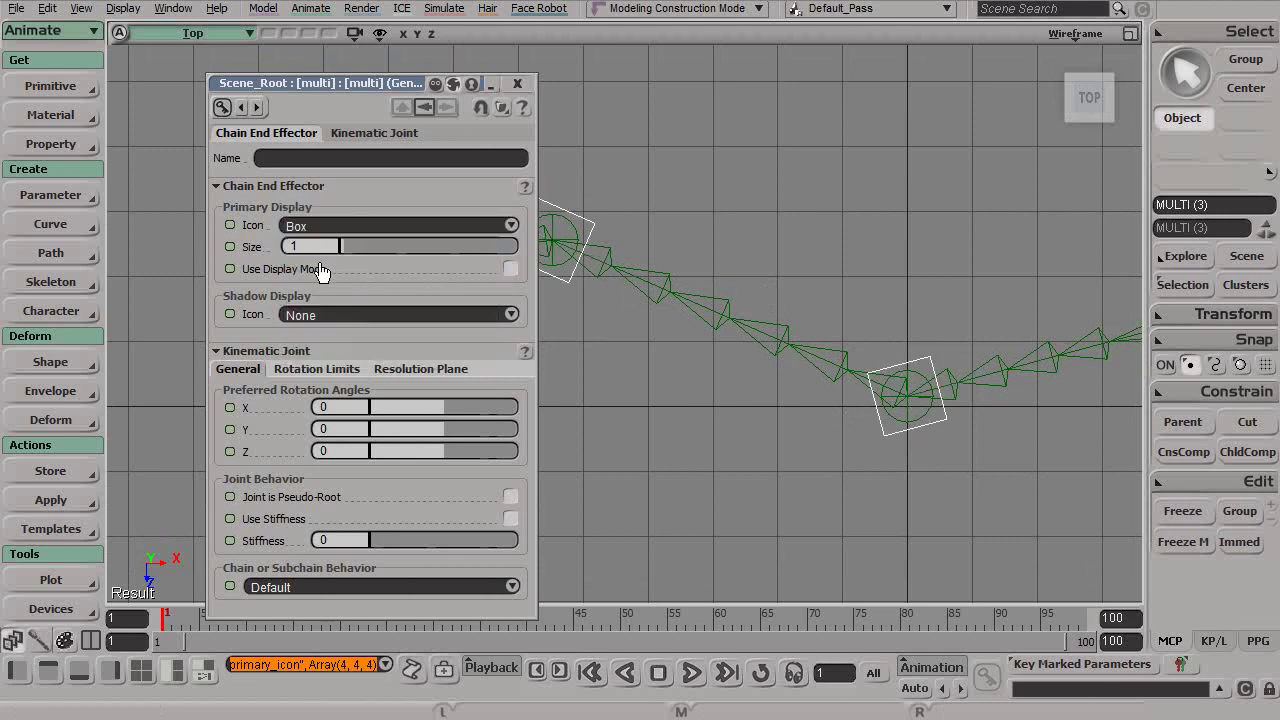
key("Return")
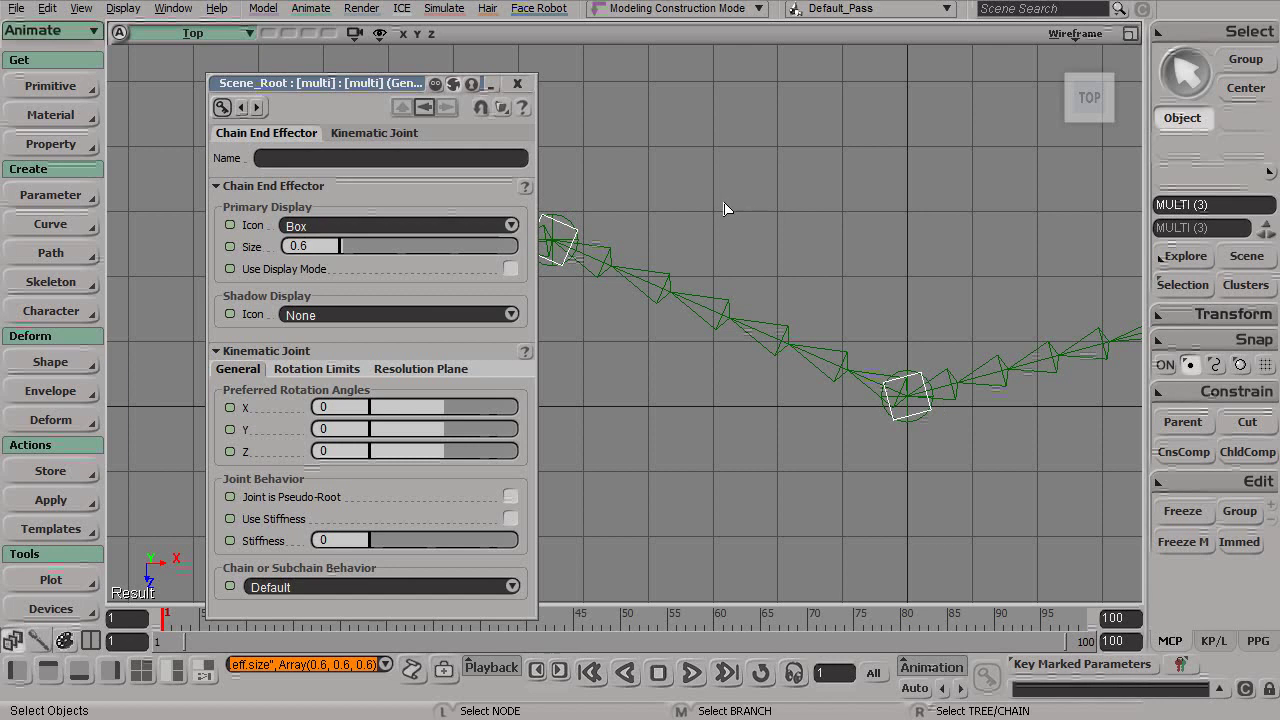
double_click(355, 84)
right_click_drag(735, 319, 694, 317, "alt")
middle_click_drag(700, 317, 277, 291, "alt")
left_click(520, 335)
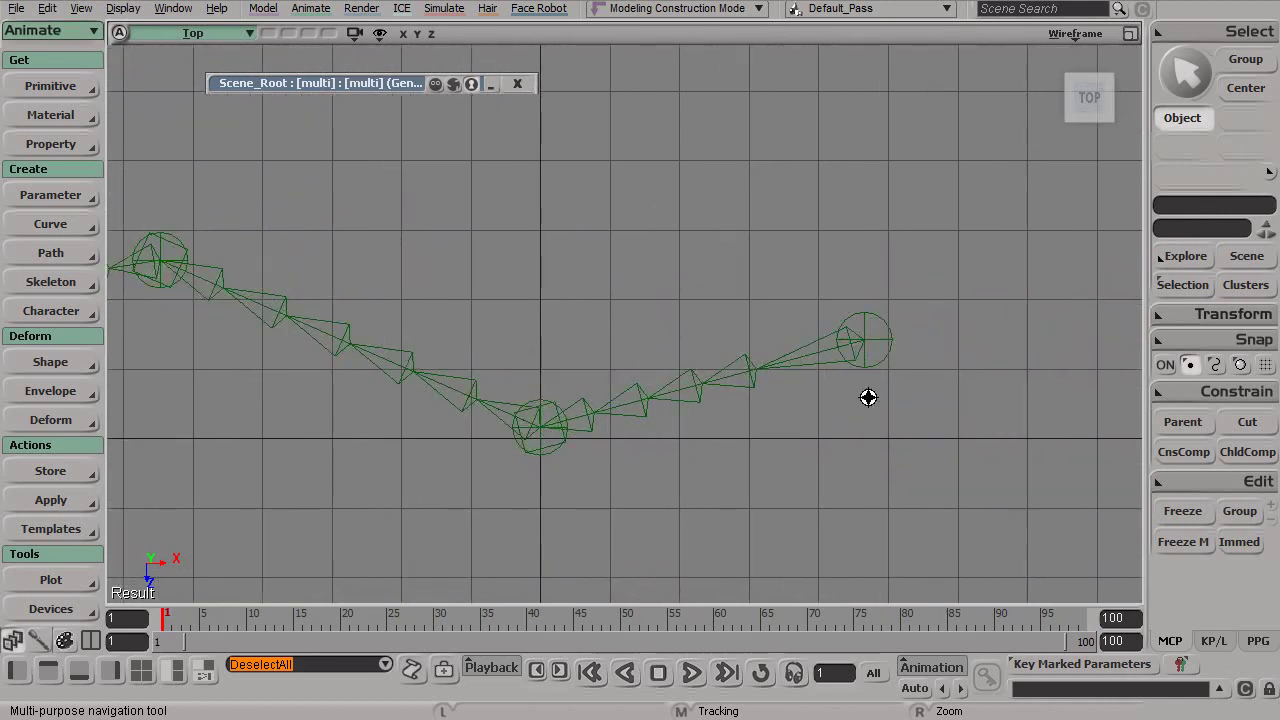
Rename the root at the shoulder end as root_shld01.
key("space")
left_click(890, 343)
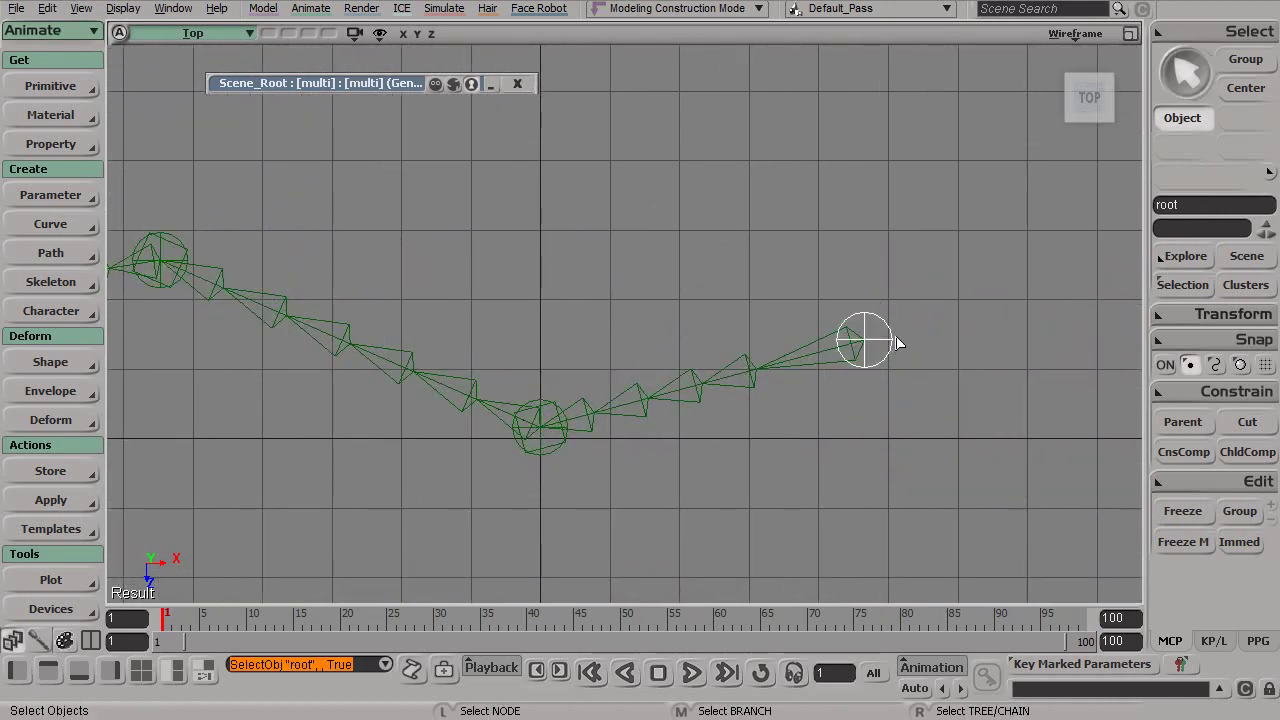
middle_click_drag(699, 364, 905, 344, "alt")
right_click_drag(797, 346, 737, 349, "alt")
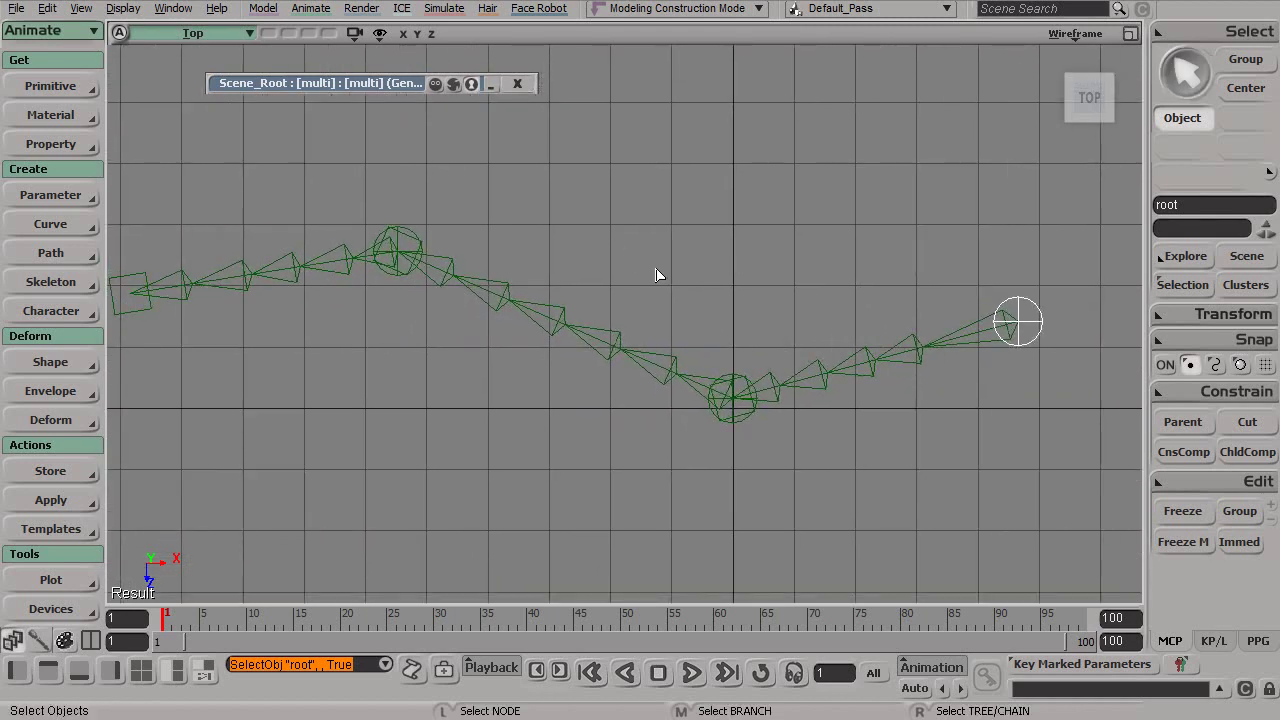
key("s")
middle_click_drag(457, 346, 488, 353)
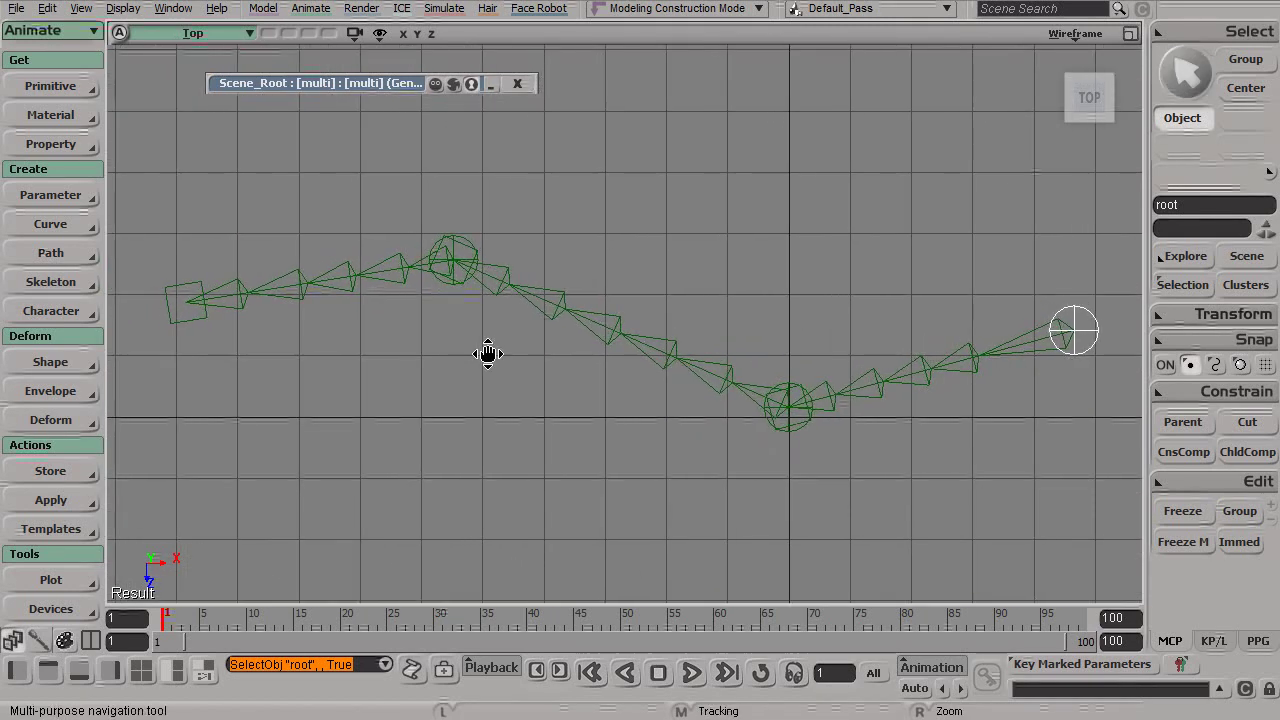
key("space")
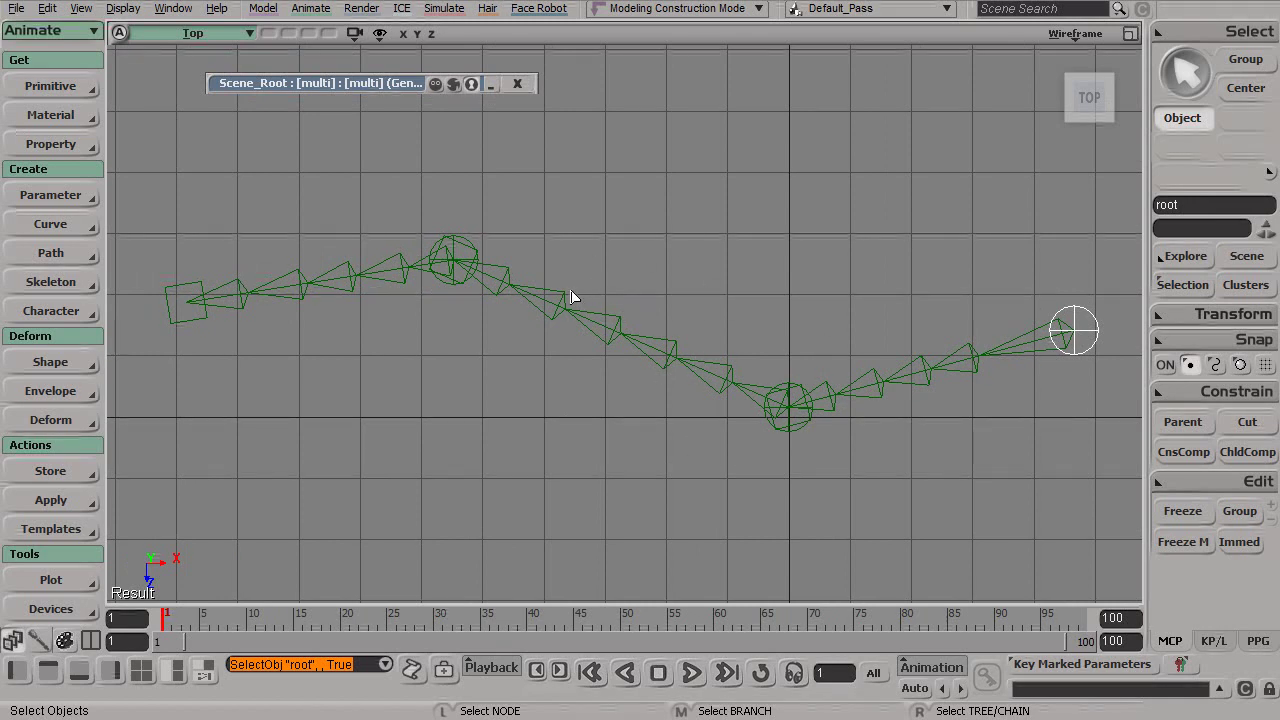
key("s")
mouse_move(626, 306)
middle_mouse_down()
mouse_move(614, 309)
mouse_move(626, 309)
middle_mouse_up()
key("space")
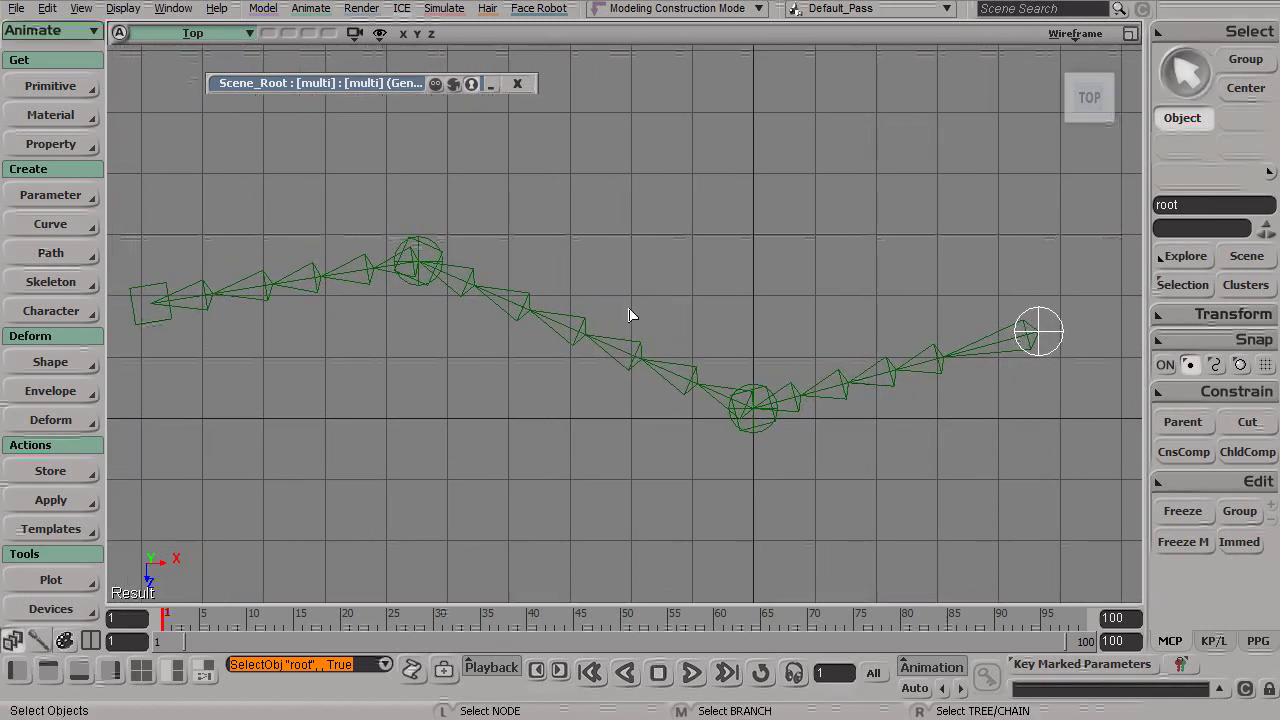
key("Return")
left_click(305, 195)
left_click(305, 195)
type("_sh")
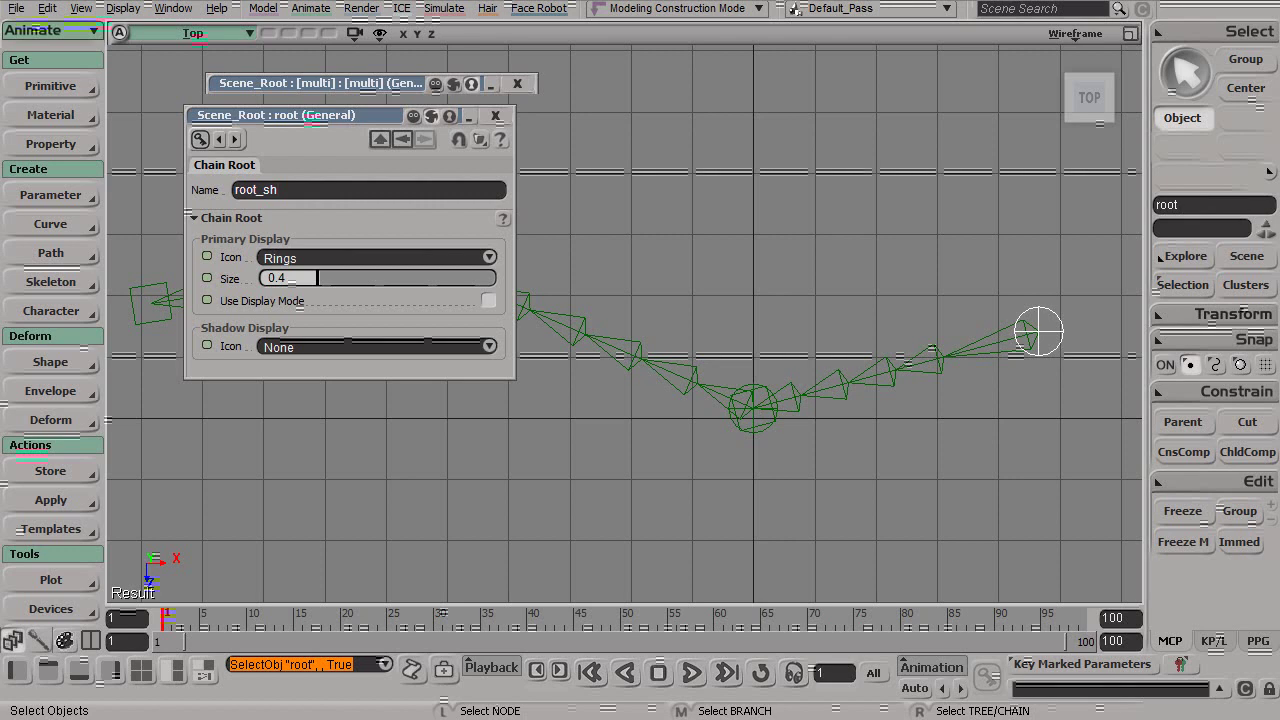
type("ld01")
key("Return")
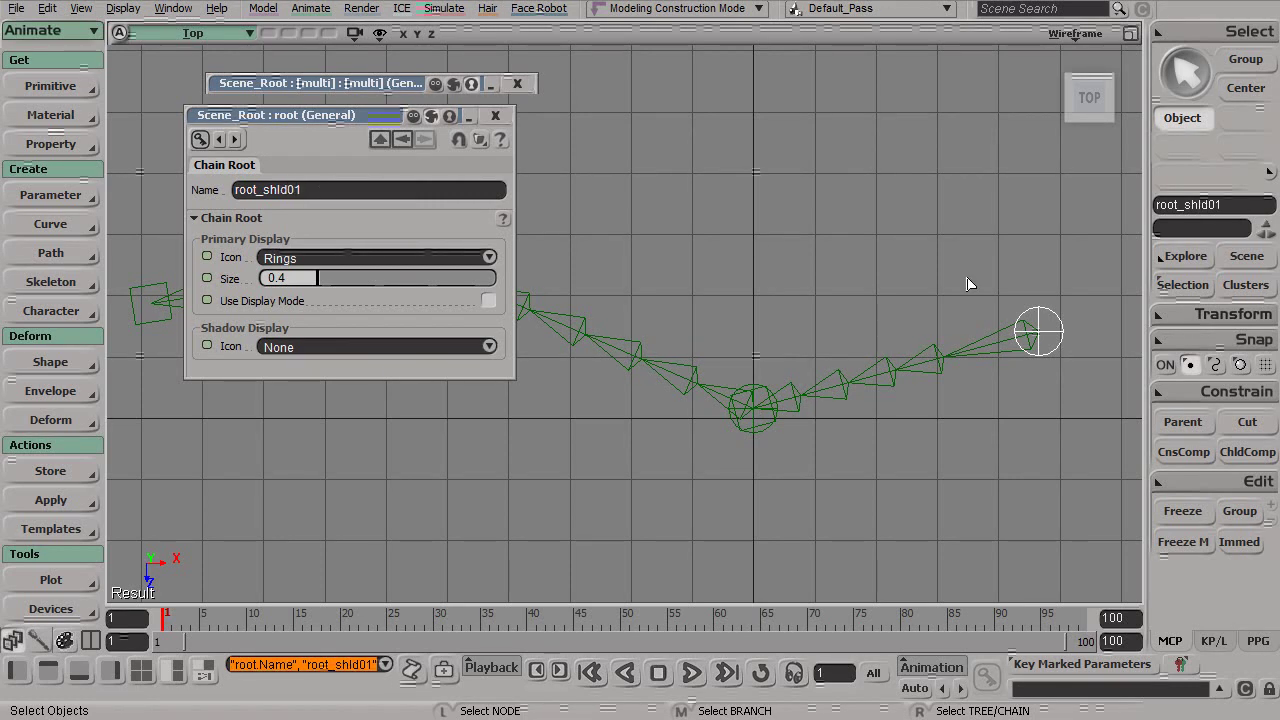
Rename the first bone of the shoulder chain as bn_shld_a01.
left_click(993, 340)
double_click(265, 190)
type("bn_")
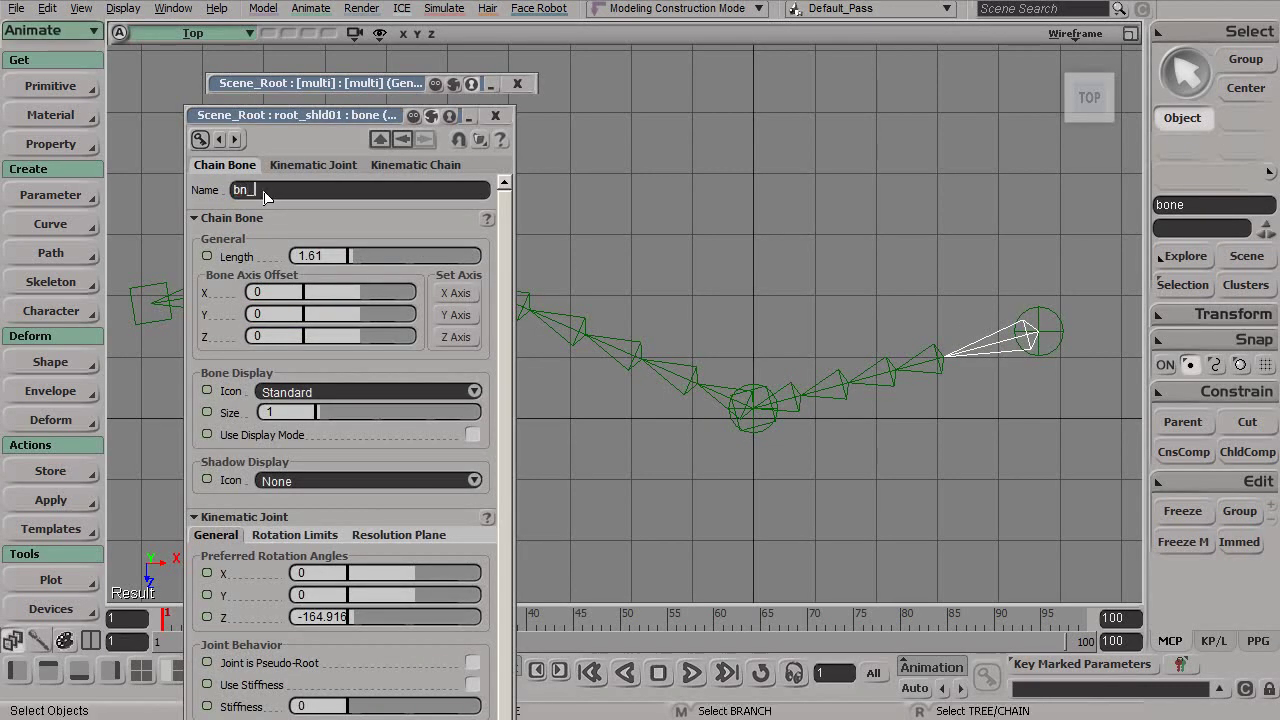
type("shld_a01")
key("Return")
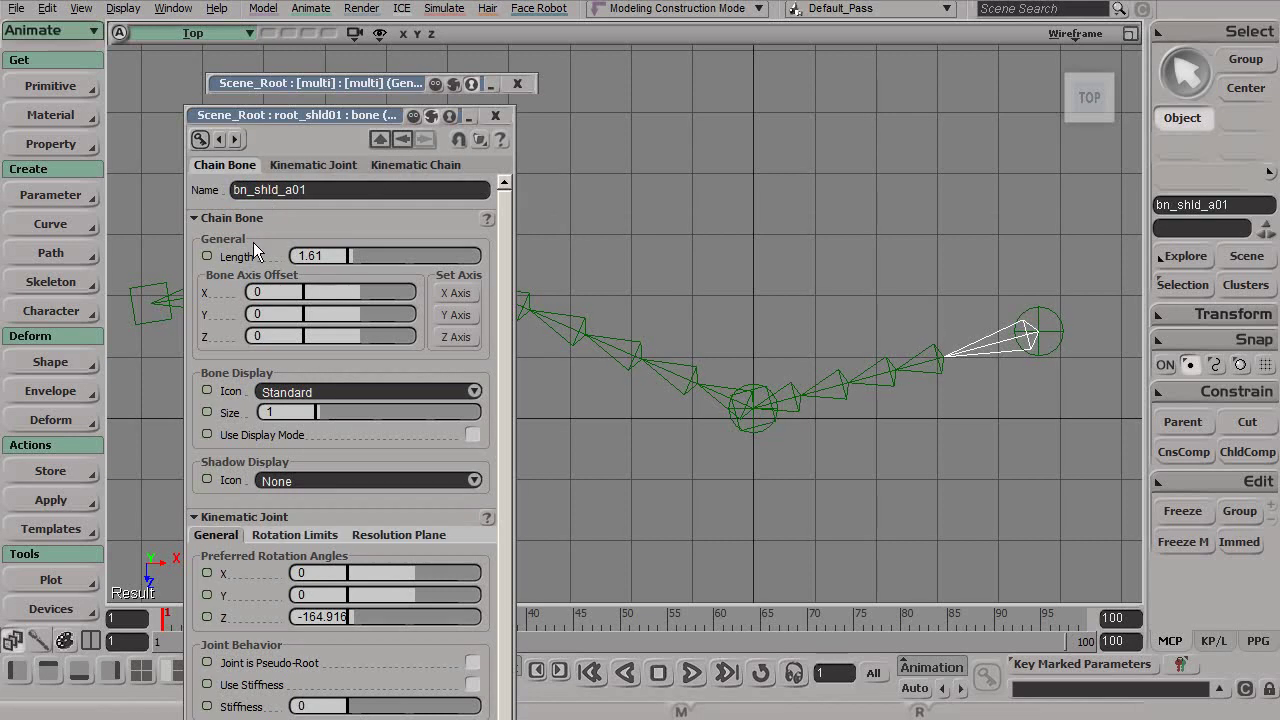
Copy the first bone's name and adapt it to rename the second shoulder bone as bn_shld_b01.
double_click(289, 188)
key("ctrl+c")
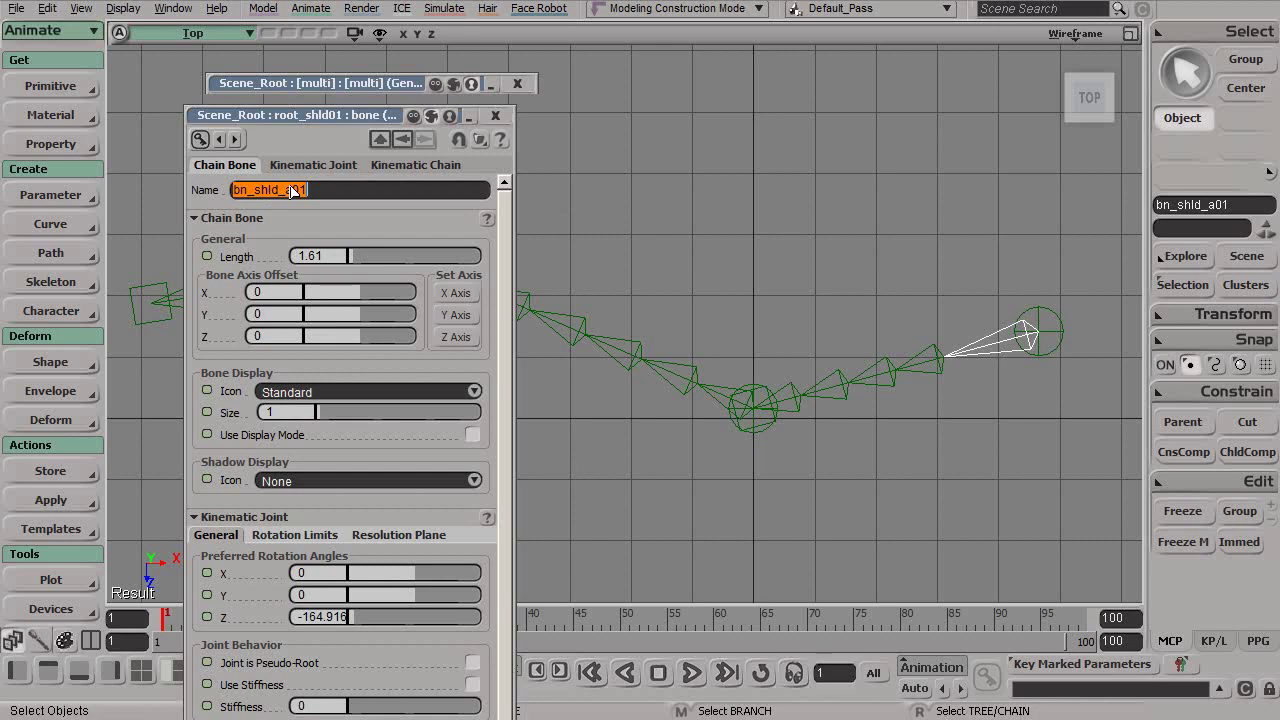
left_click(731, 34)
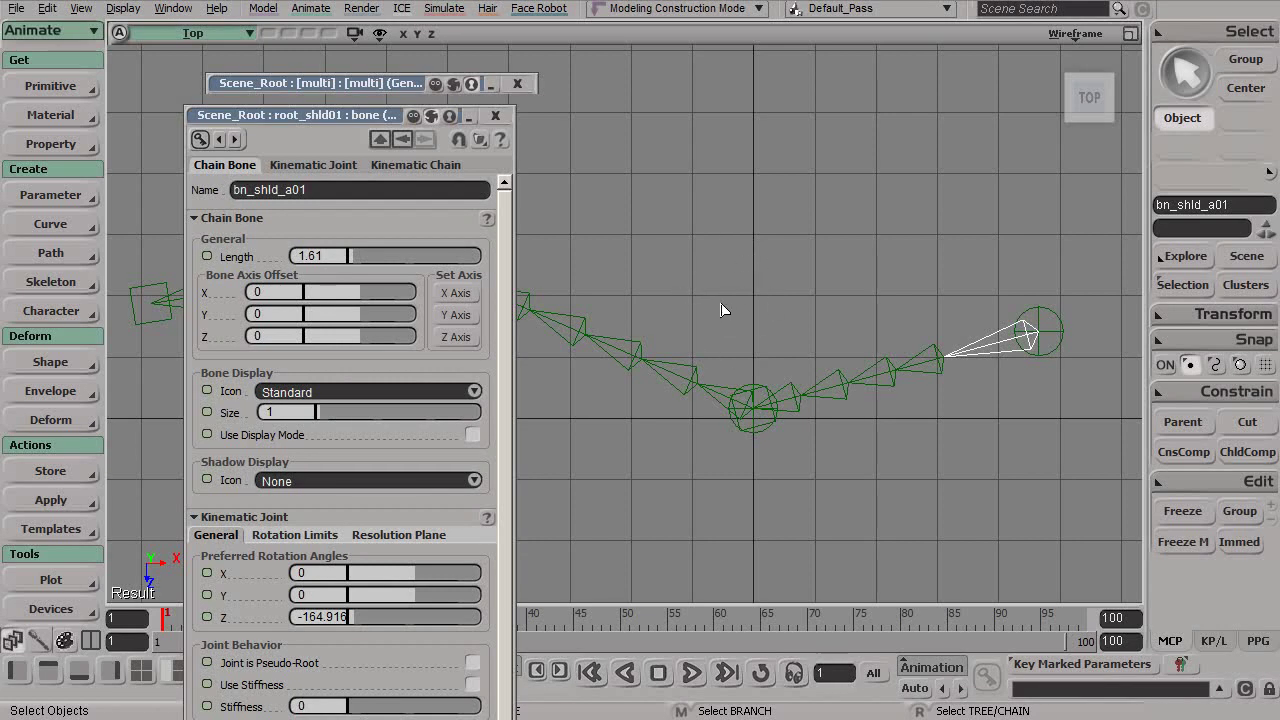
left_click(940, 378)
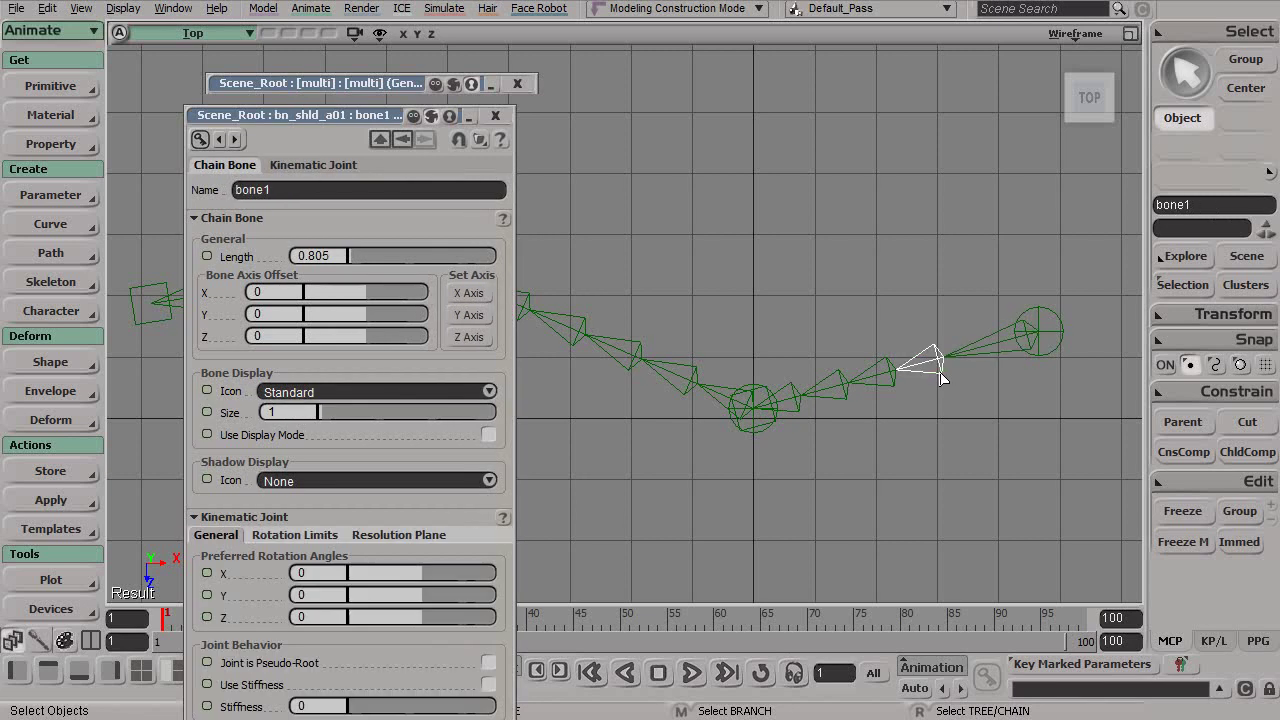
left_click(298, 200)
key("ctrl+v")
left_click_drag(287, 190, 293, 195)
key("Return")
Rename the third bone of the shoulder chain, using the copied bone name as its base.
left_click(892, 388)
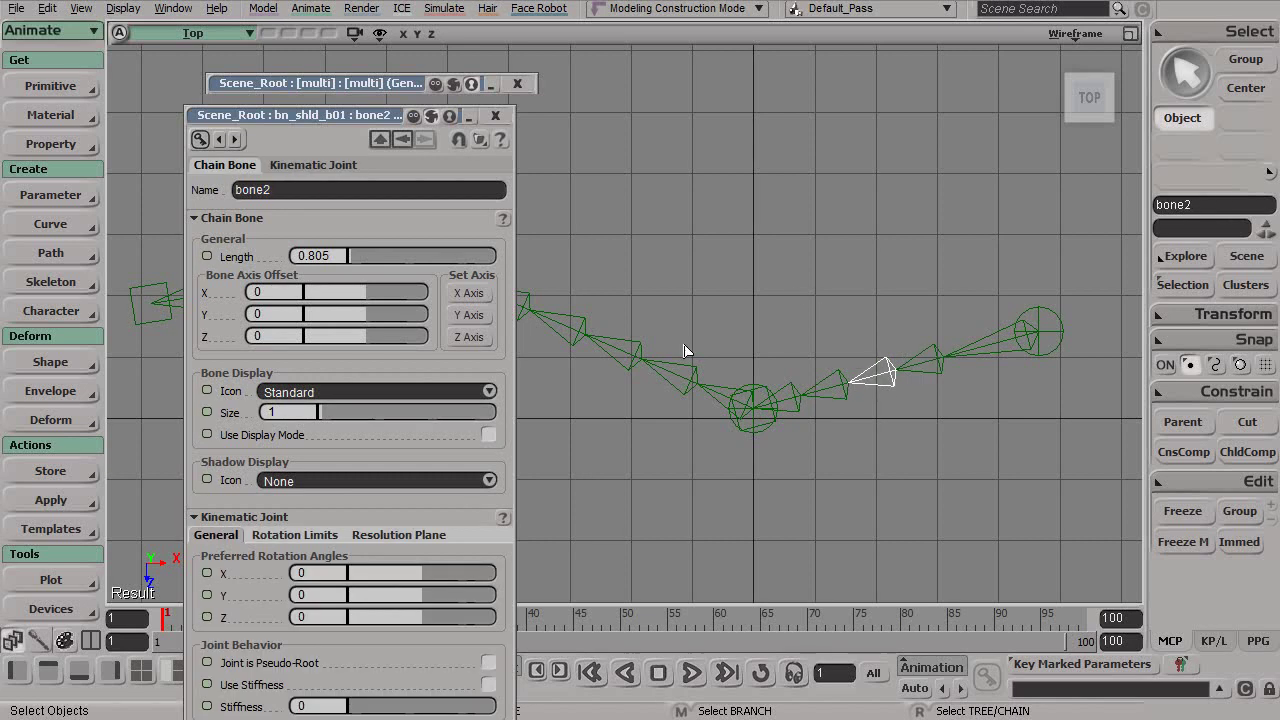
double_click(321, 193)
key("ctrl+v")
key("Return")
Rename the shoulder chain's end effector at the elbow bend as eff_shld01.
left_click(762, 428)
left_click(298, 191)
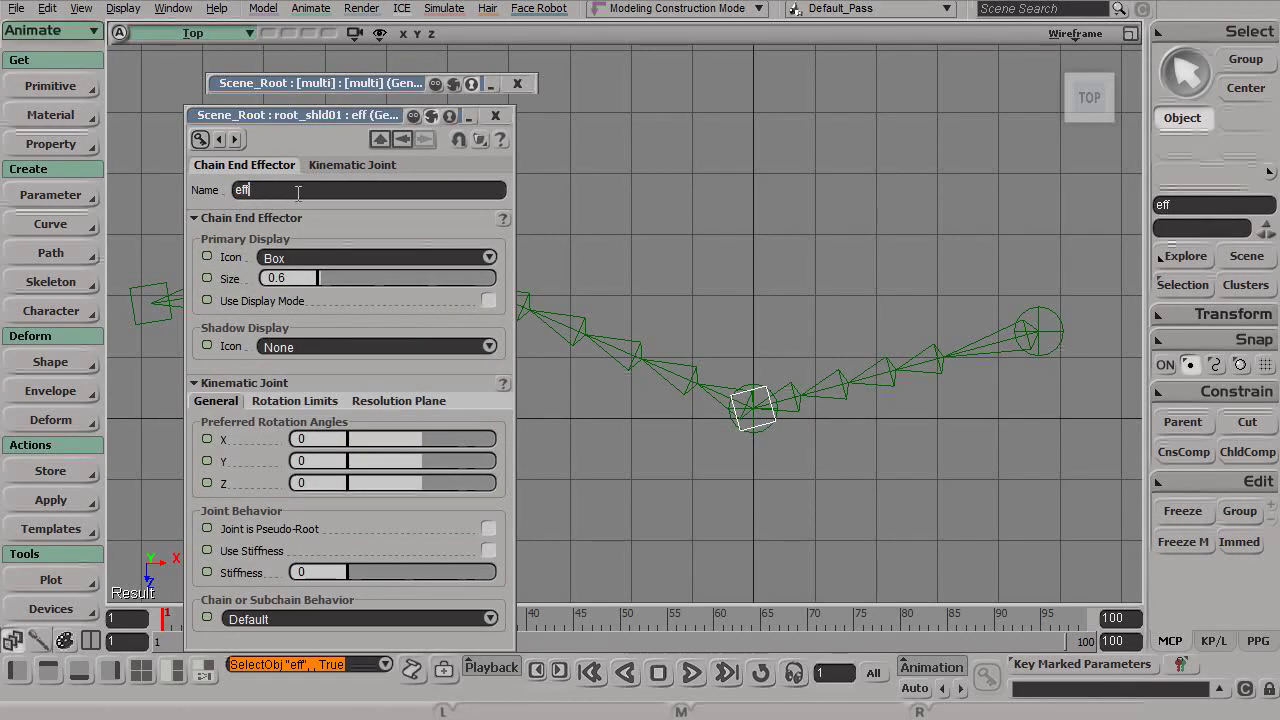
type("_shld01")
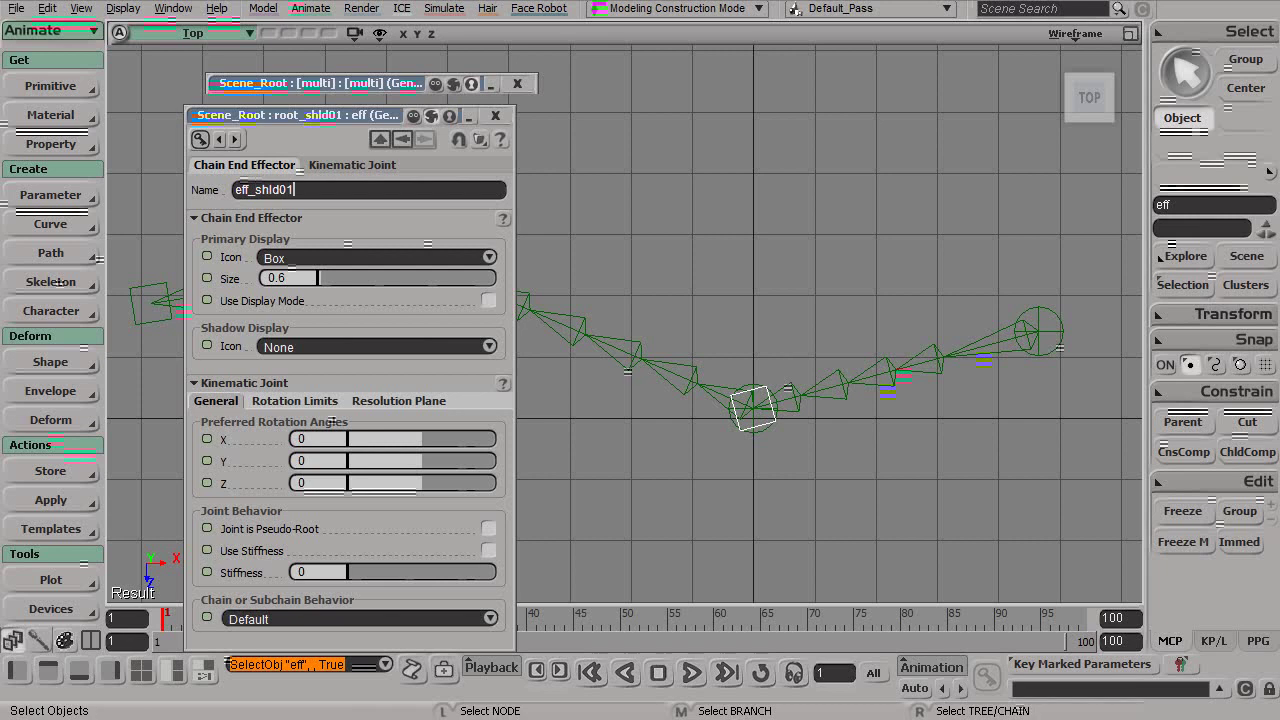
key("Return")
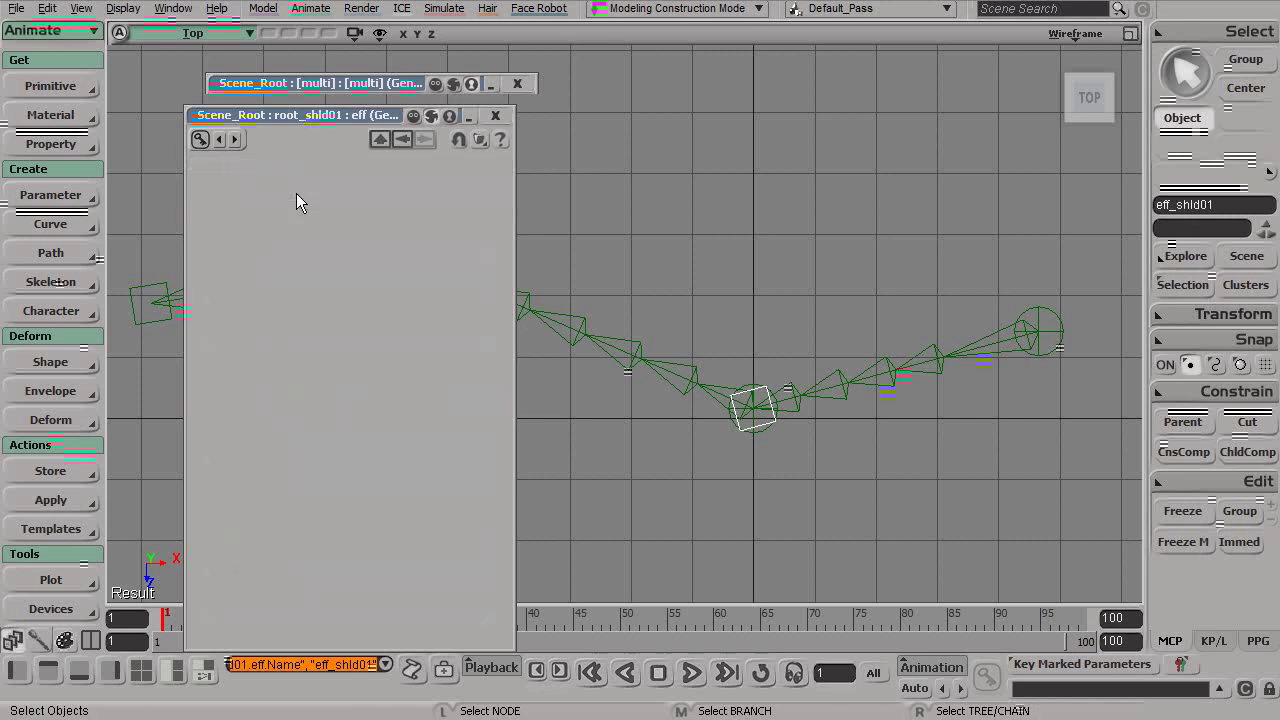
Rename the chain root at the elbow bend as root_elbow01 and copy its name.
middle_click_drag(732, 225, 766, 191)
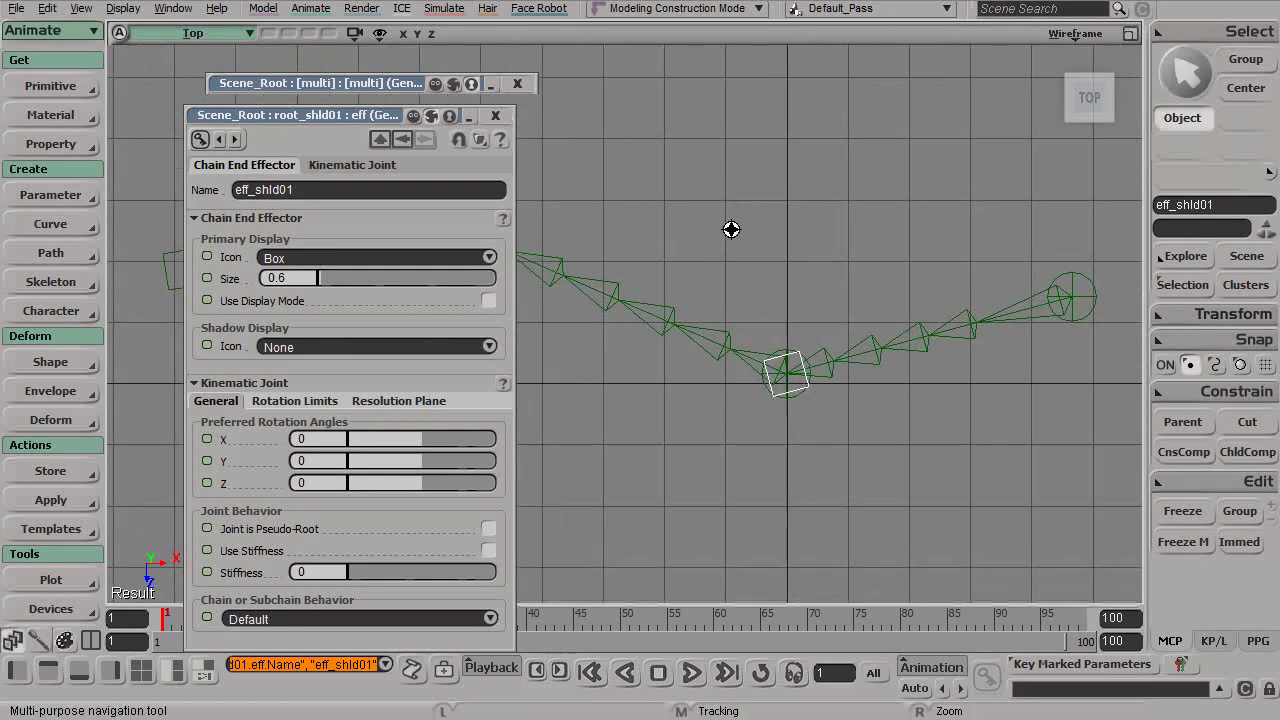
scroll(735, 227, "up", 1)
left_click(803, 364)
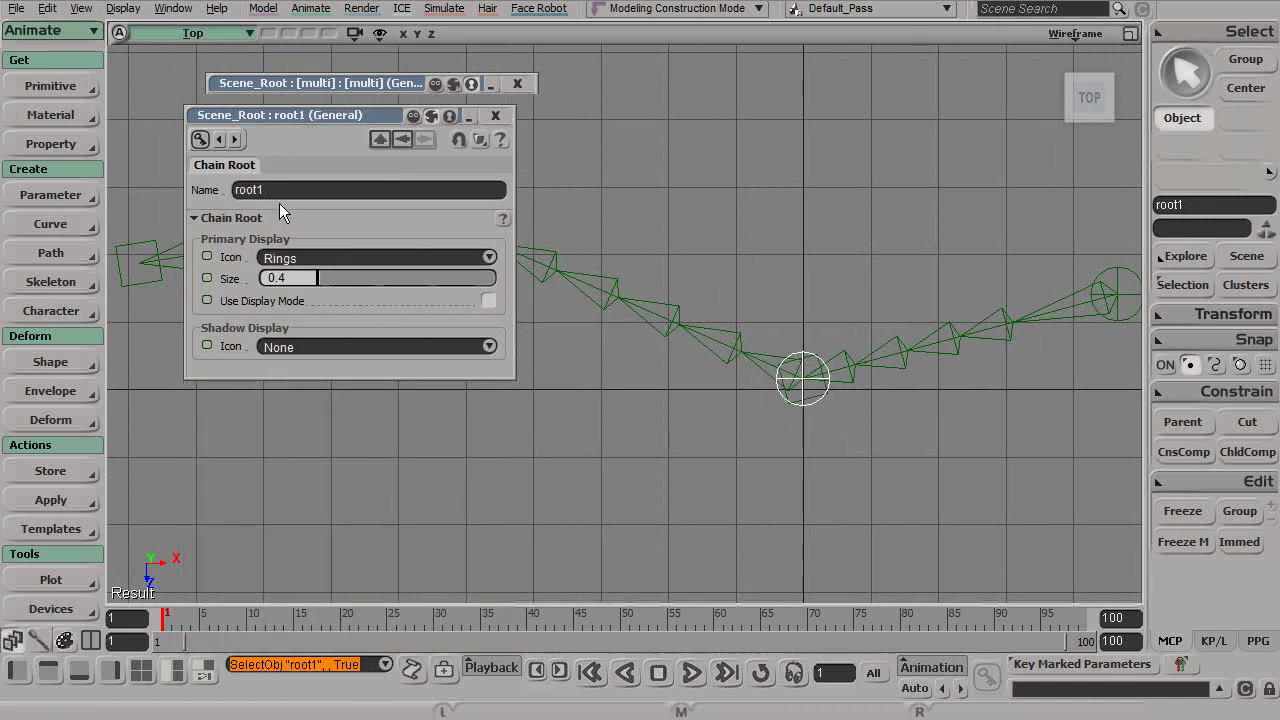
type("root_")
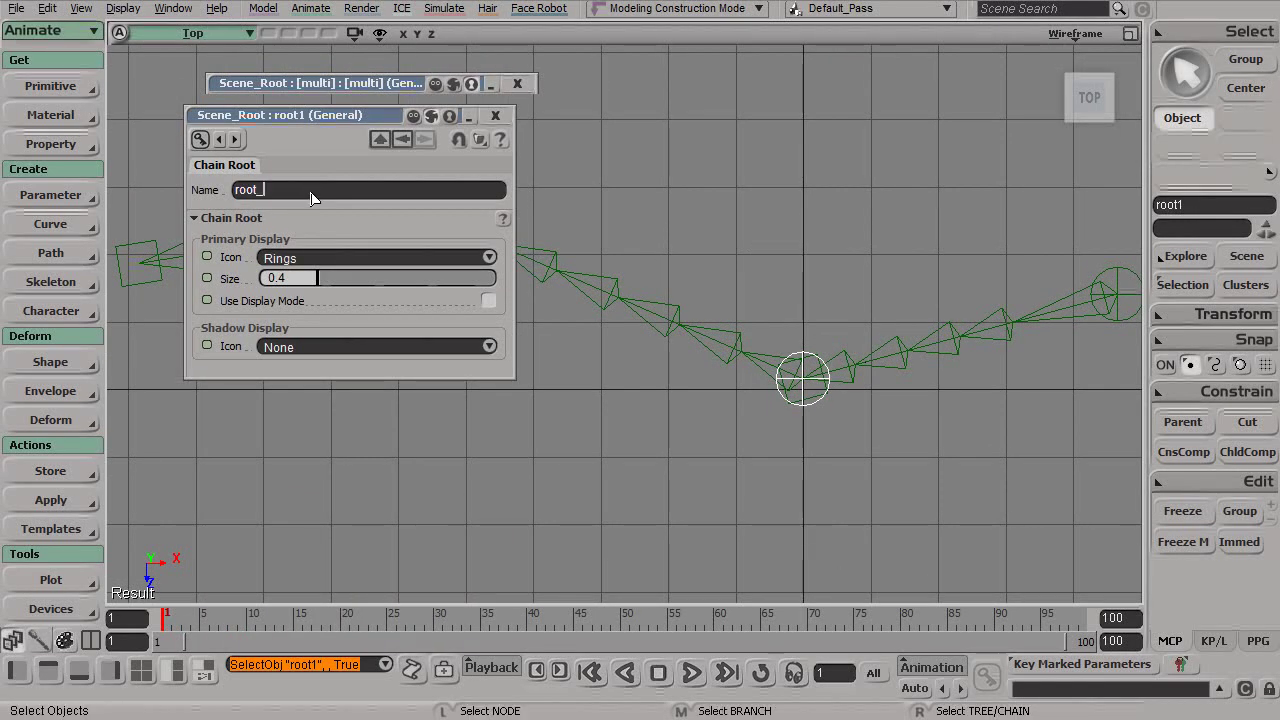
type("elbow01")
key("Return")
key("ctrl+c")
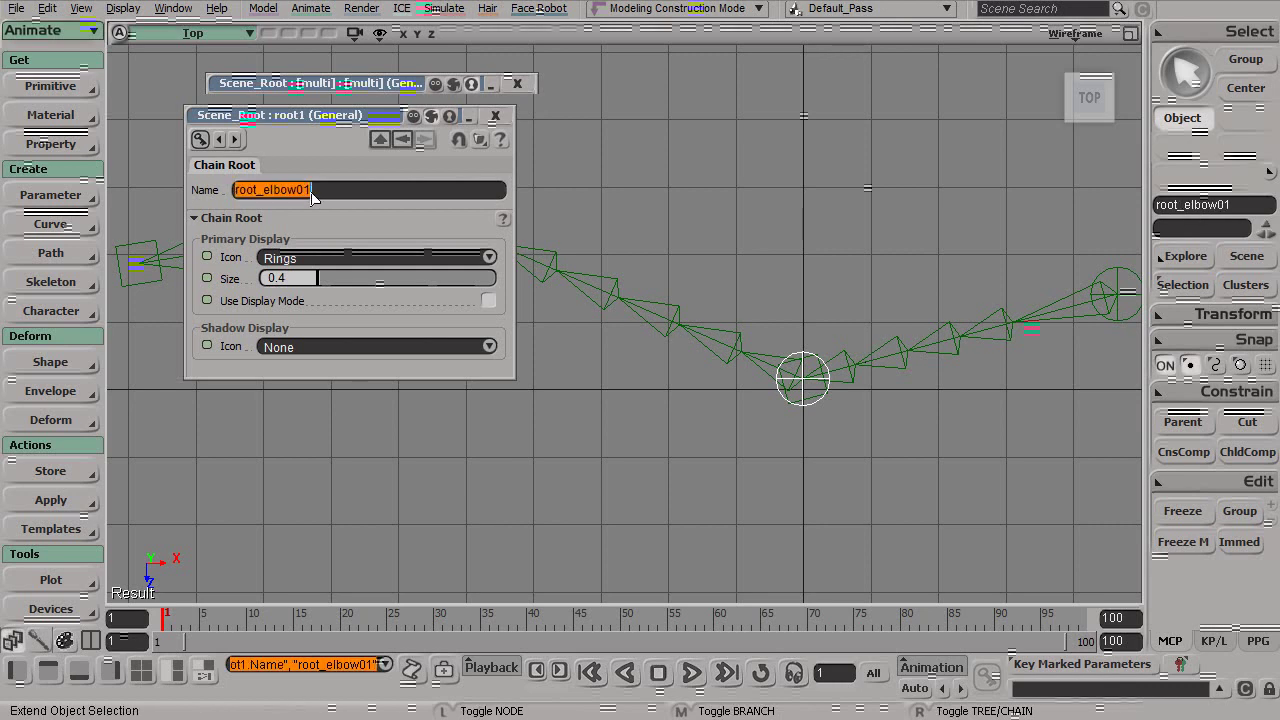
Rename the first bone of the elbow chain as bn_elbow_a01, adapting the copied root name.
left_click(757, 365)
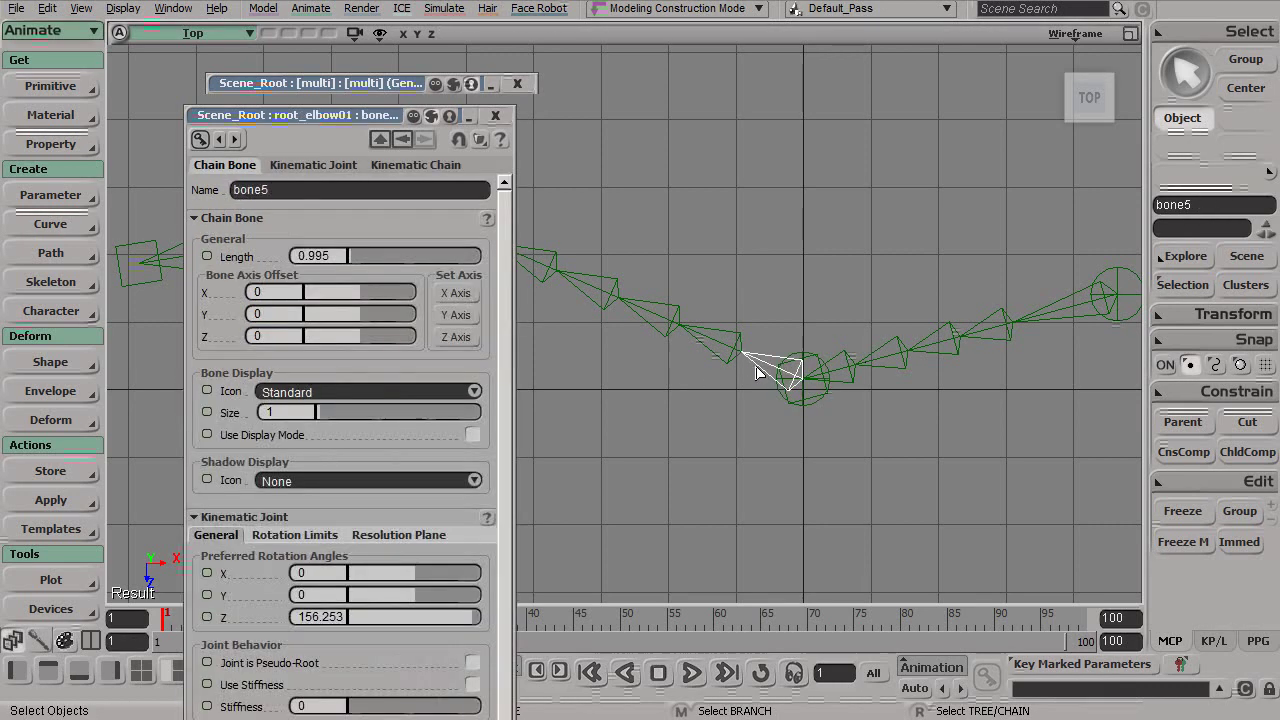
left_click(290, 190)
key("ctrl+v")
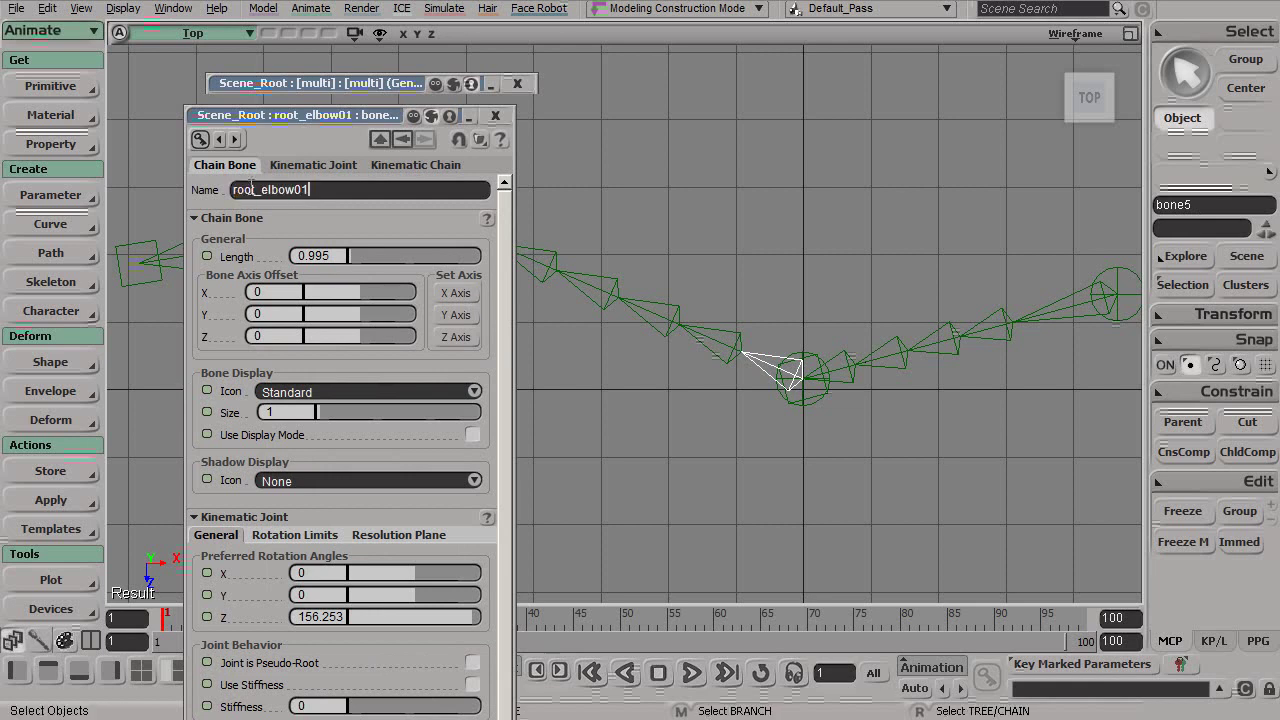
left_click_drag(255, 190, 222, 199)
type("bn")
left_click(288, 190)
type("_a")
key("Return")
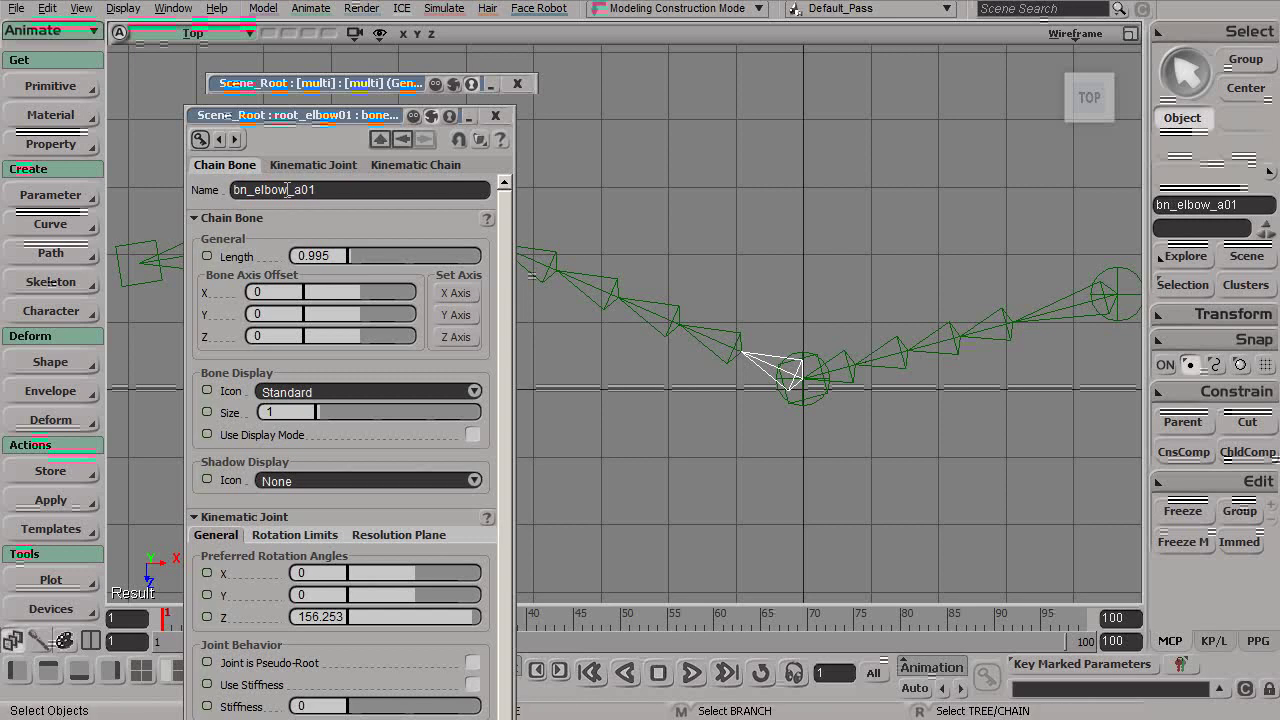
Rename the second bone of the elbow chain as bn_elbow_b01.
left_click(720, 354)
double_click(308, 192)
type("bn_elbow_a01")
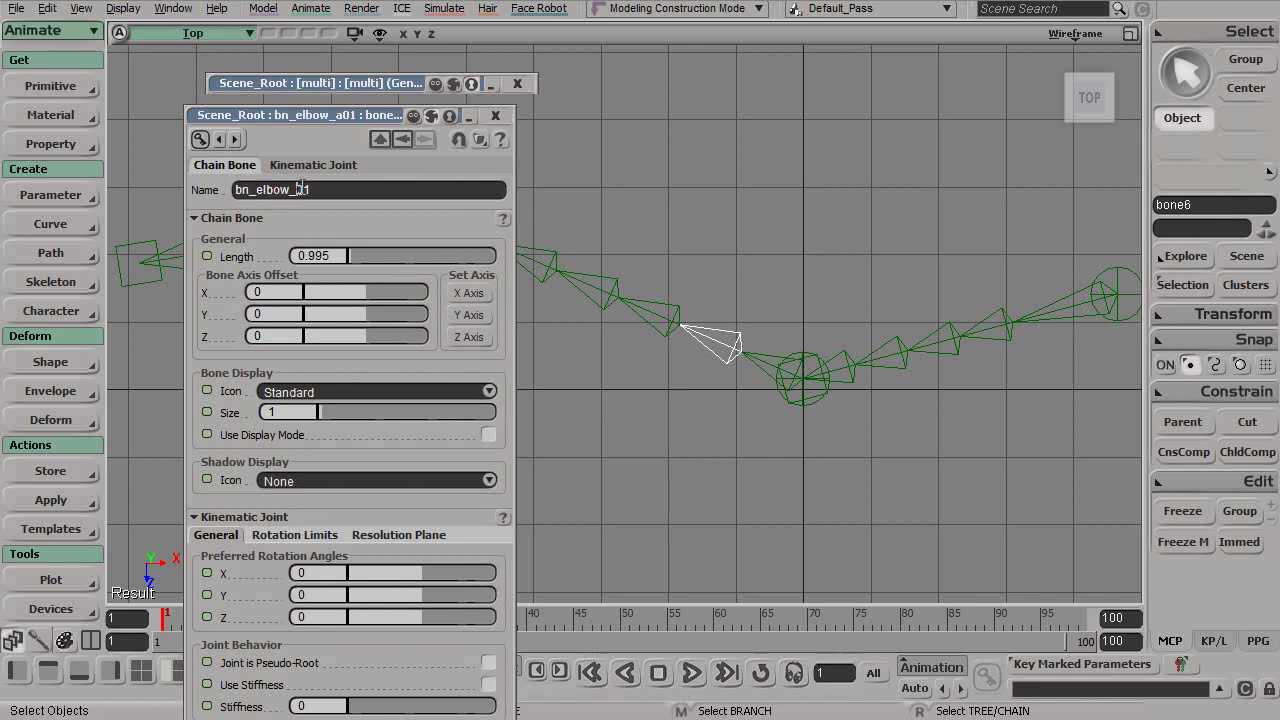
key("Return")
left_click(306, 190)
left_click(305, 191)
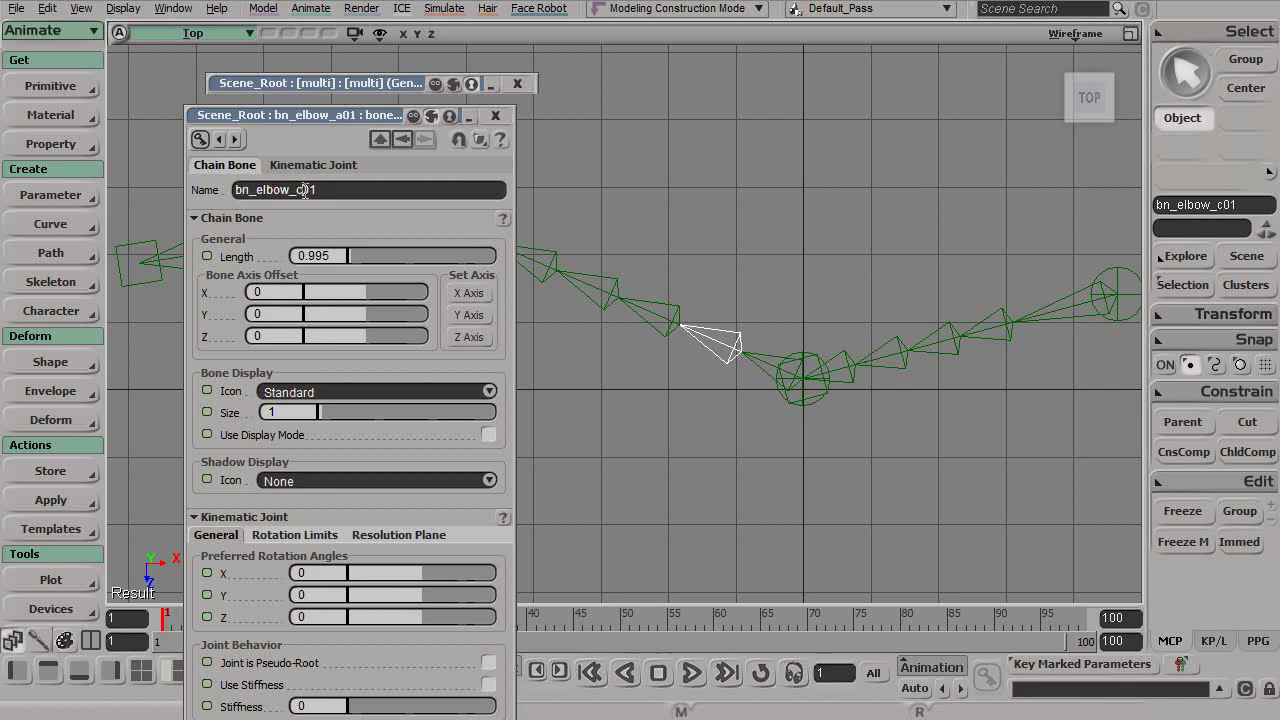
key("Return")
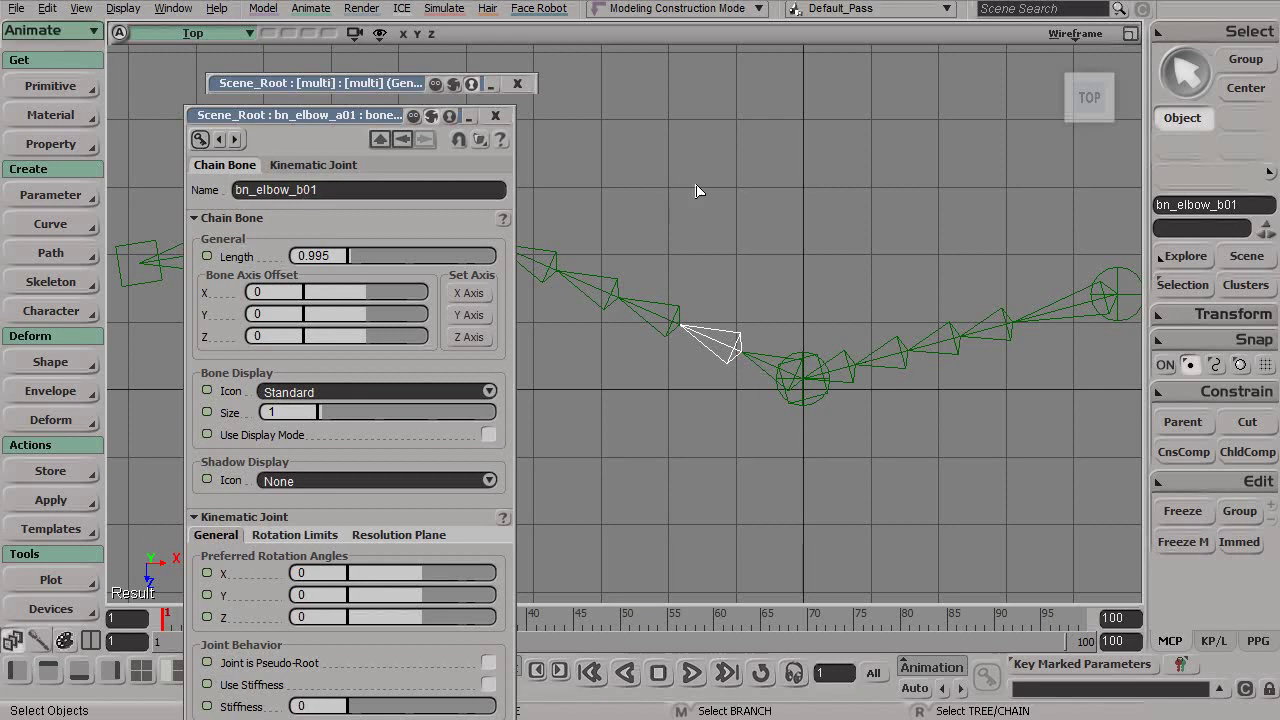
Deselect the bone and examine how the three bone chains meet at the elbow and wrist bends.
left_click(714, 286)
middle_click_drag(737, 353, 683, 333, "alt")
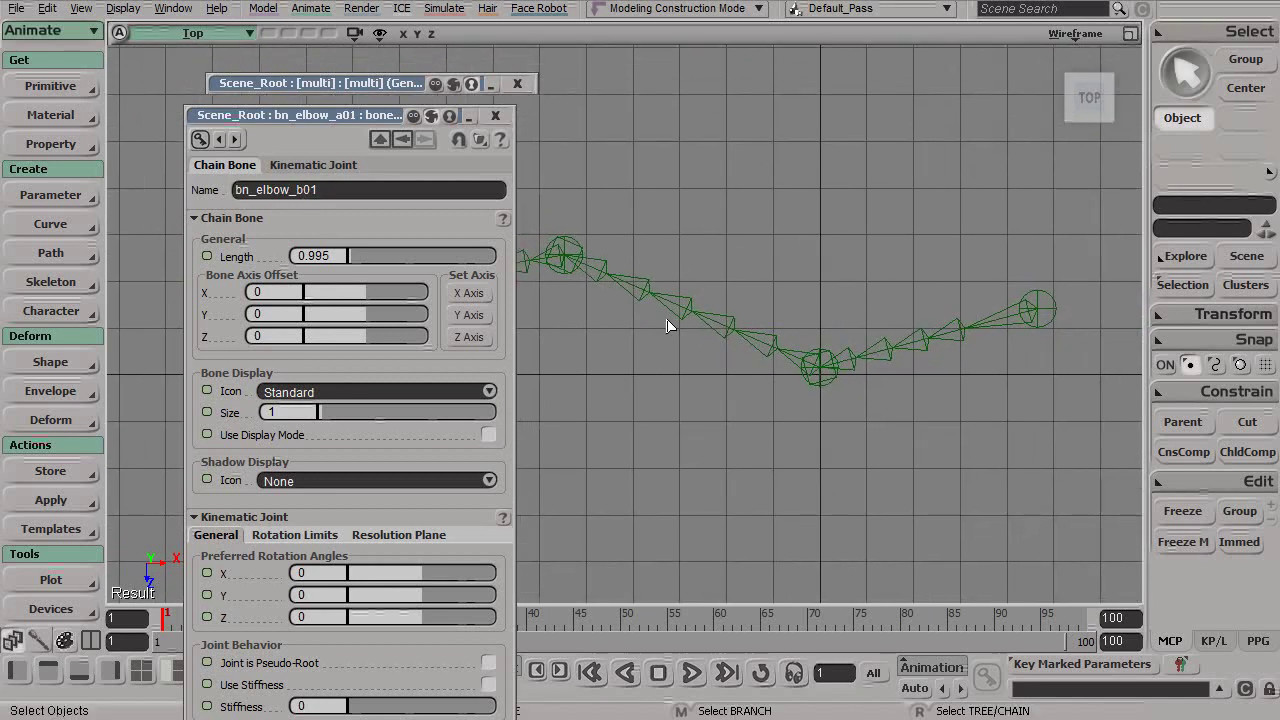
middle_click_drag(732, 379, 735, 392, "alt")
middle_click_drag(661, 350, 737, 277, "alt")
key("s")
middle_click_drag(649, 357, 748, 350)
key("space")
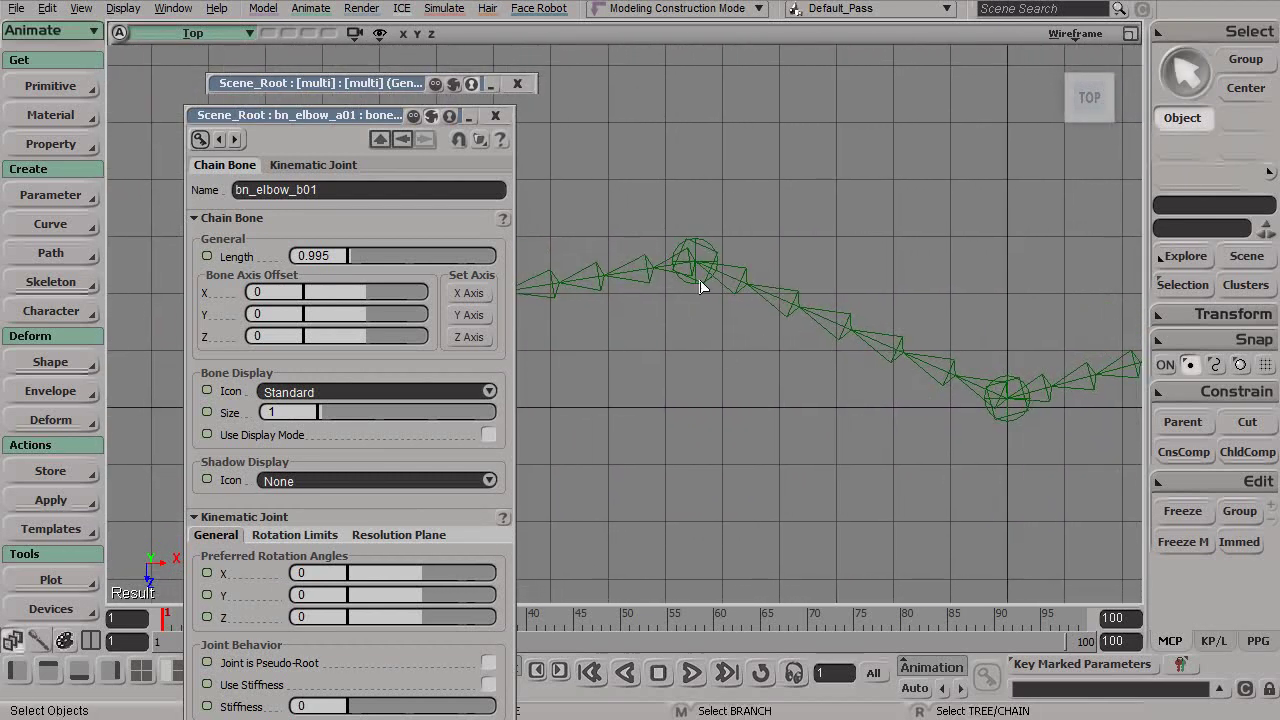
key("s")
middle_click_drag(643, 314, 798, 330)
key("s")
middle_click_drag(976, 317, 734, 277)
key("s")
middle_click_drag(1055, 367, 830, 362)
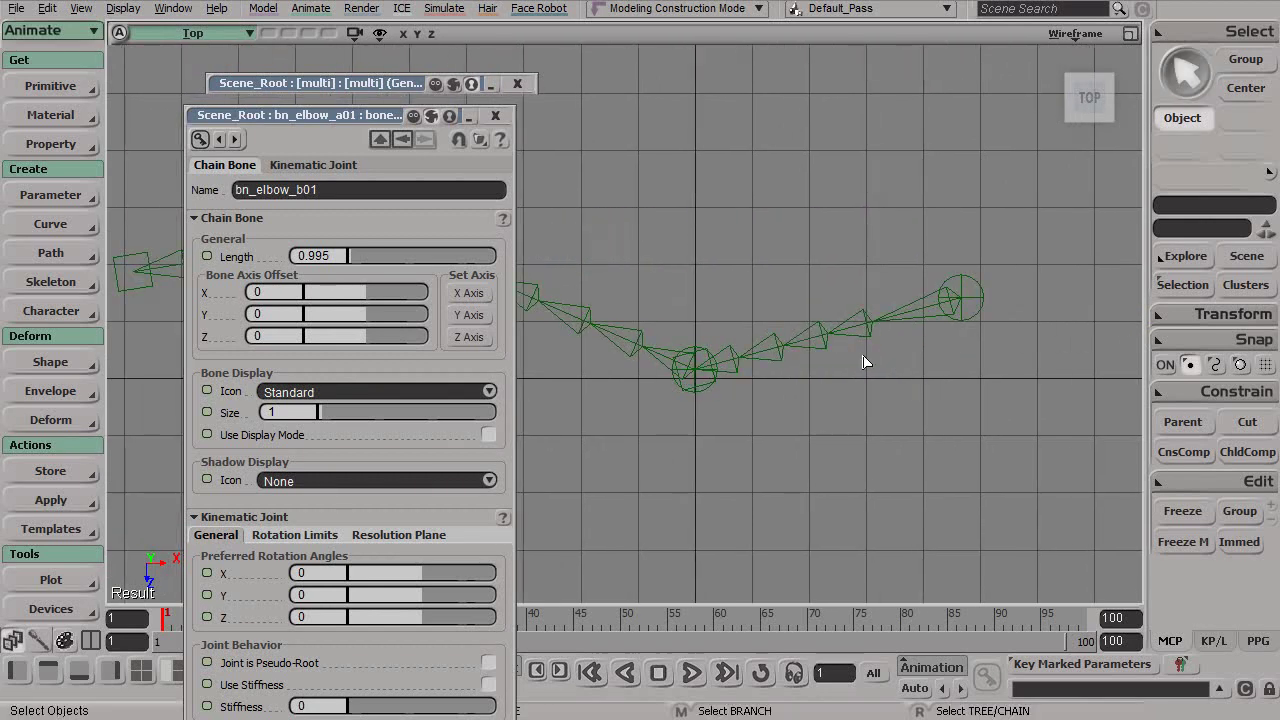
key("s")
middle_click_drag(672, 371, 740, 375)
key("space")
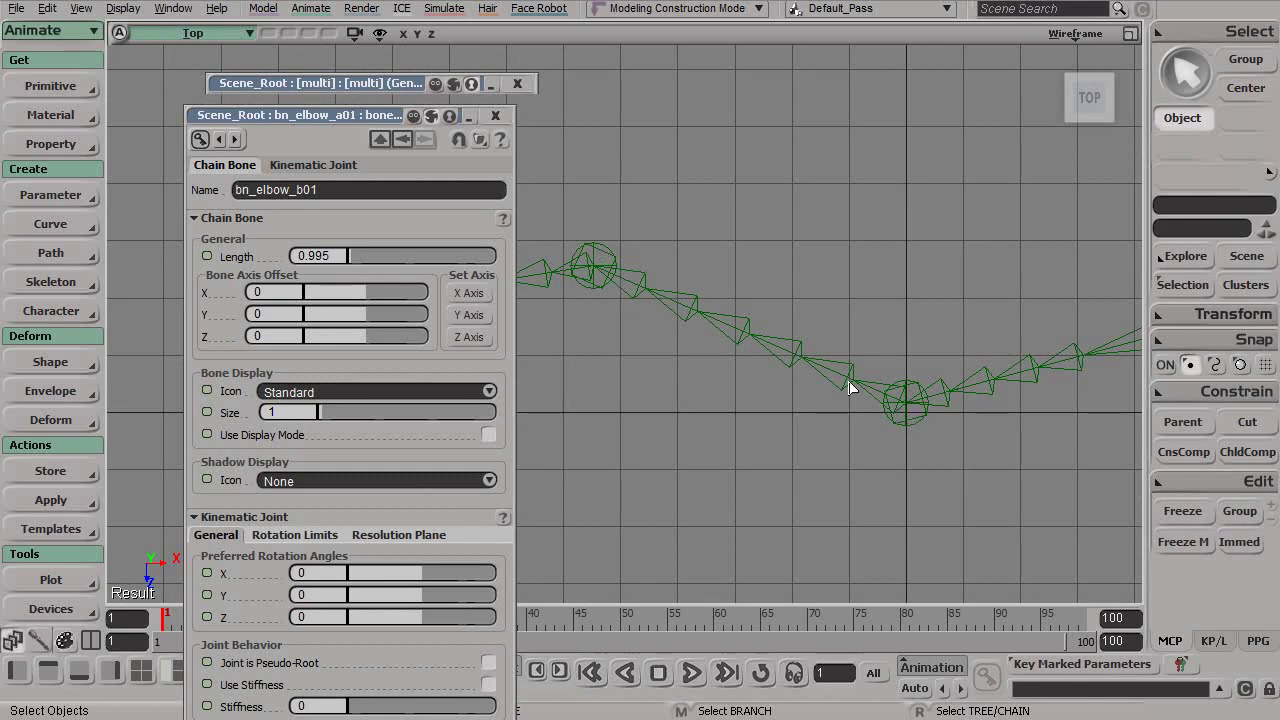
middle_click_drag(588, 283, 695, 313, "alt")
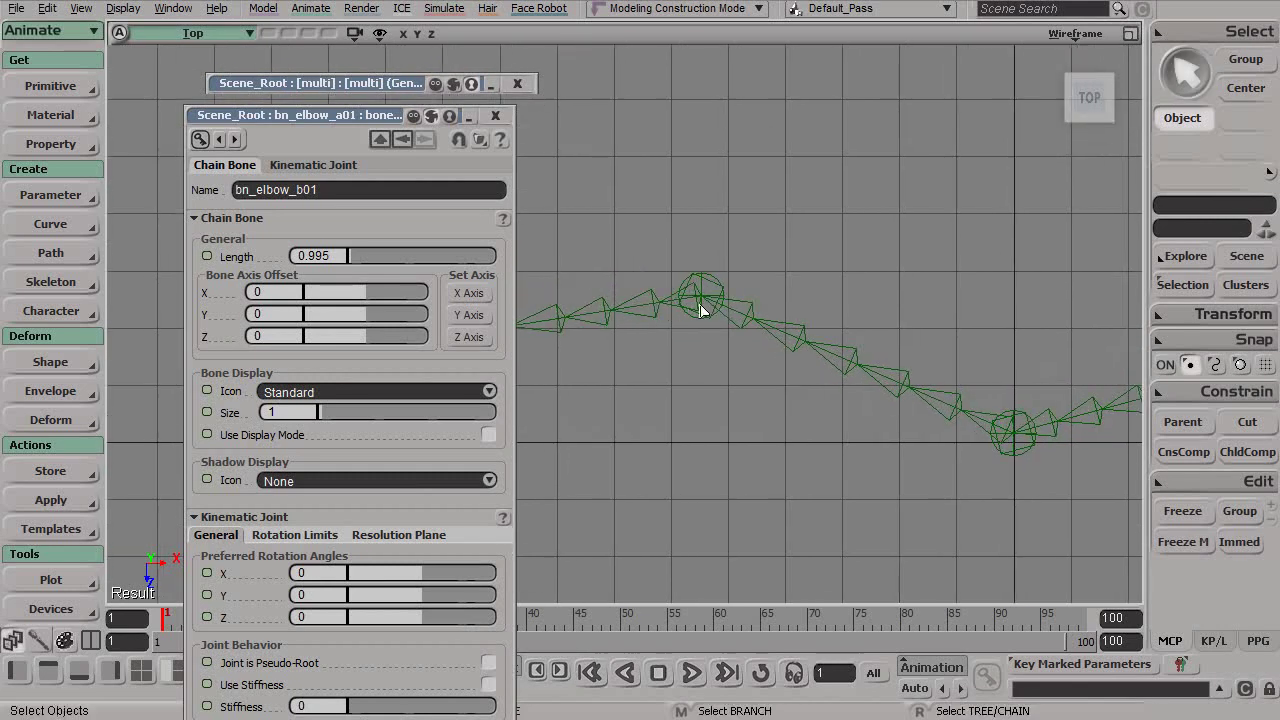
Parent the wrist chain's root, root2, to the elbow chain's end effector, eff1.
left_click_drag(697, 310, 834, 285)
left_click(823, 275)
middle_click_drag(880, 301, 777, 306, "alt")
right_click_drag(777, 306, 840, 326, "alt")
middle_click_drag(831, 325, 804, 330, "alt")
right_click_drag(804, 330, 826, 343, "alt")
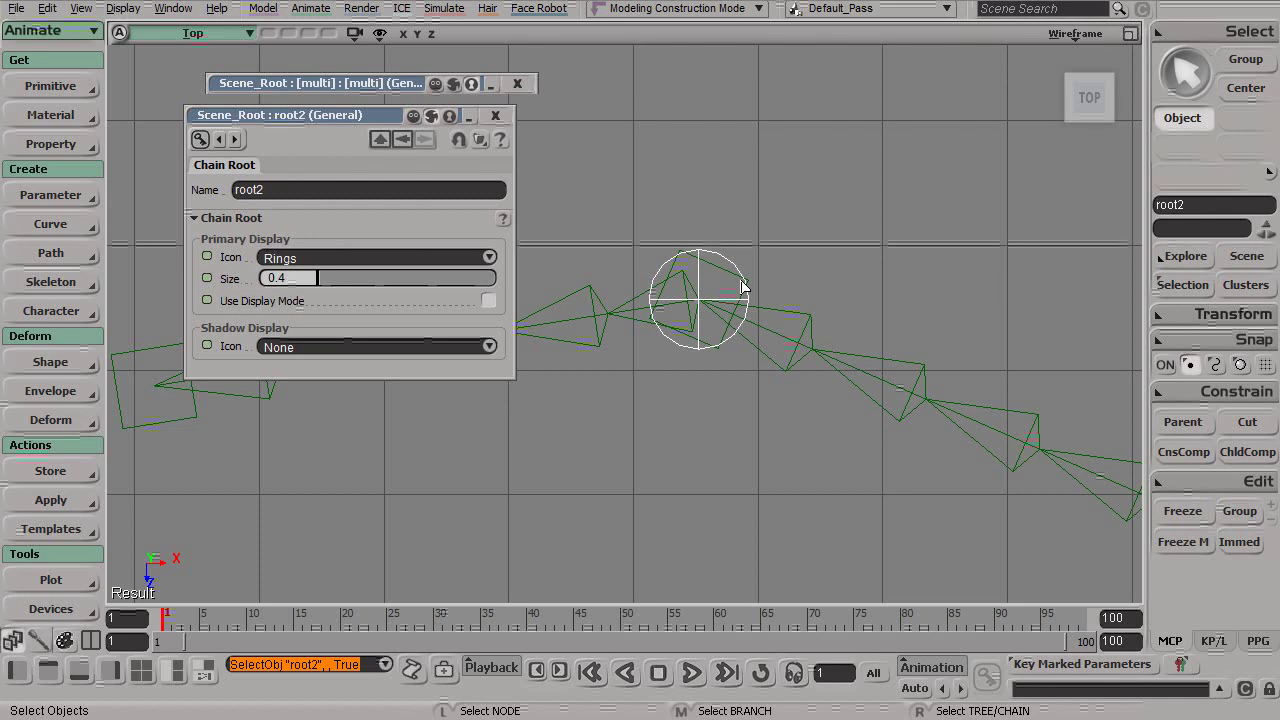
key("slash")
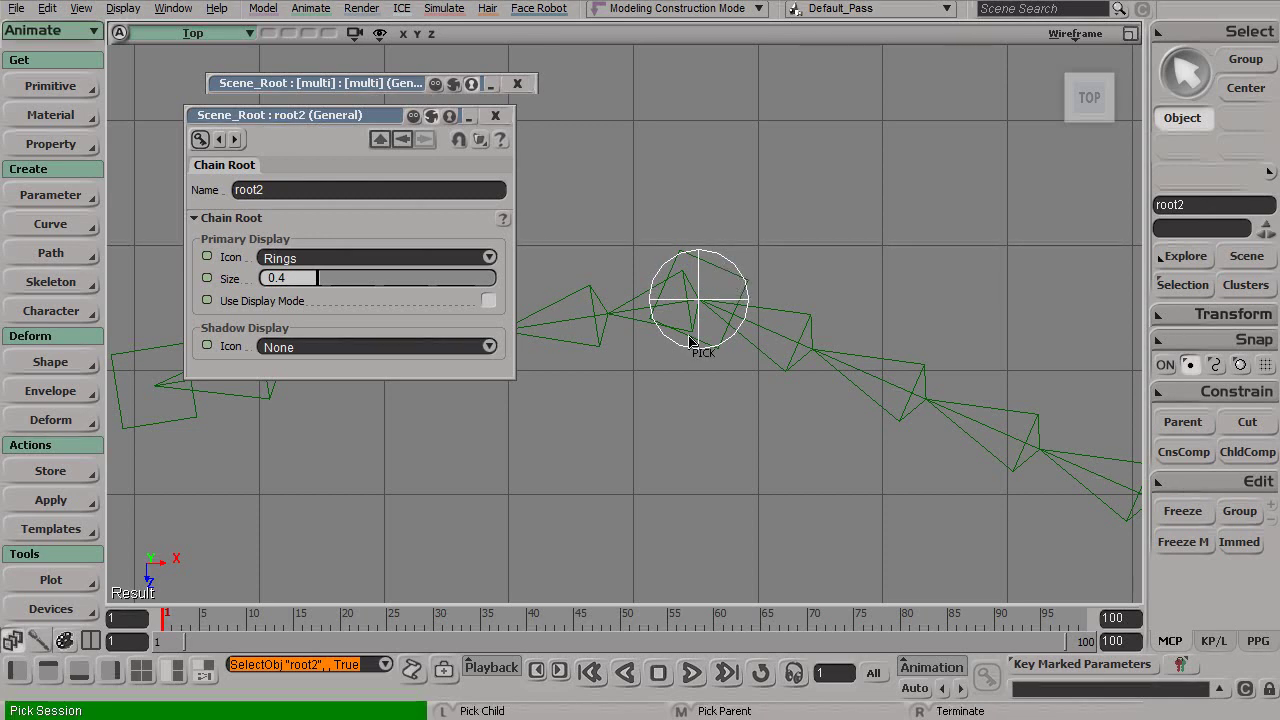
right_click(728, 280)
key("slash")
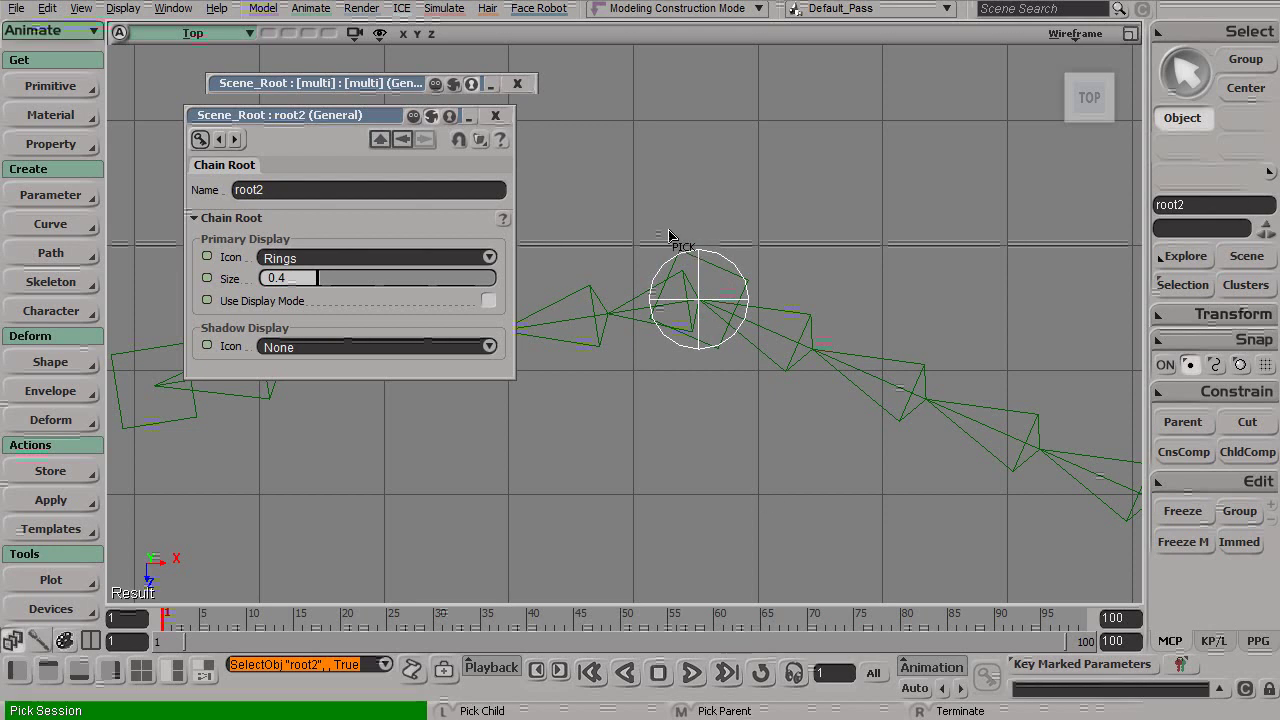
left_click(720, 275)
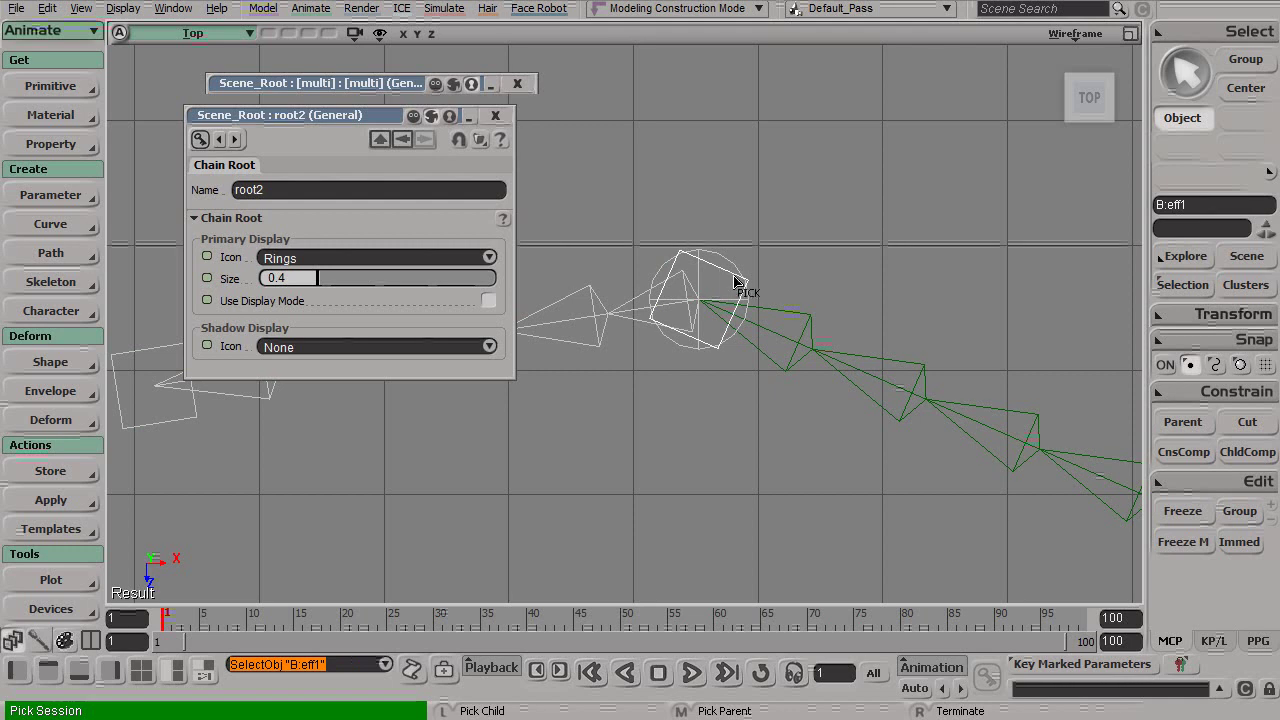
right_click(820, 260)
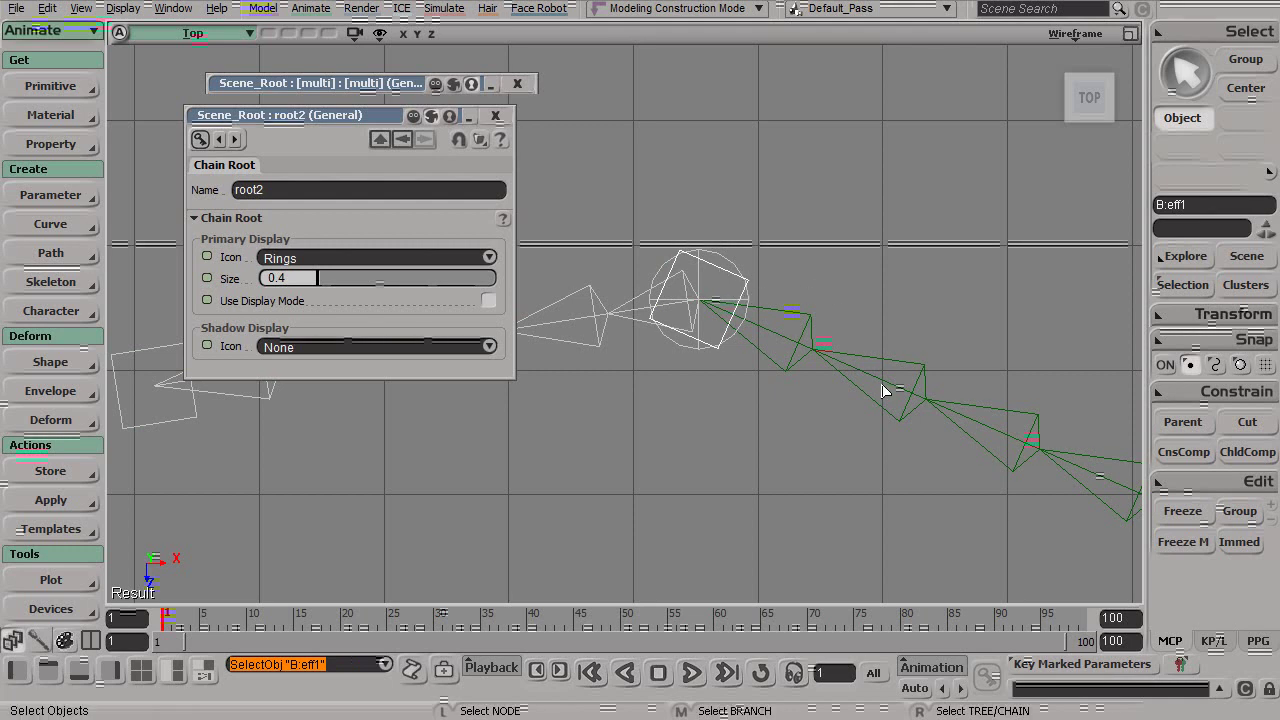
Parent root_elbow01 to the shoulder chain's end effector, eff_shld01.
key("s")
middle_click_drag(1130, 418, 757, 365)
right_click_drag(863, 369, 900, 371)
key("space")
left_click(721, 286)
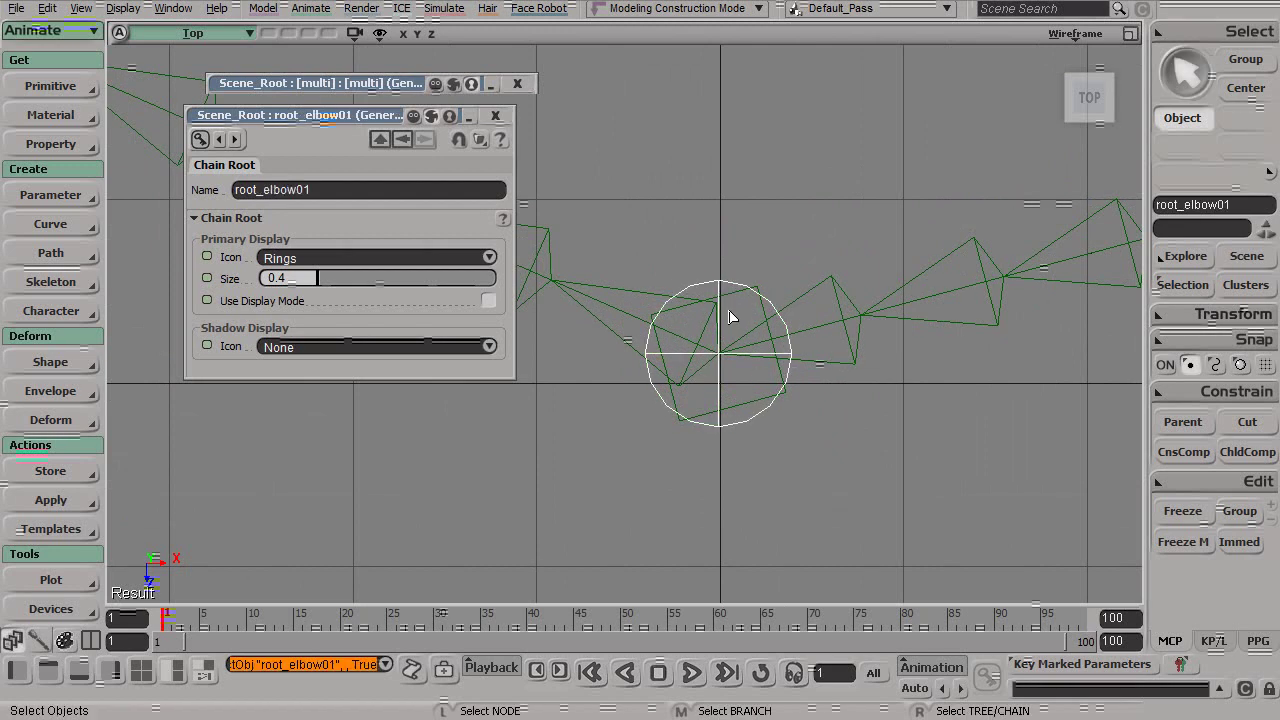
key("slash")
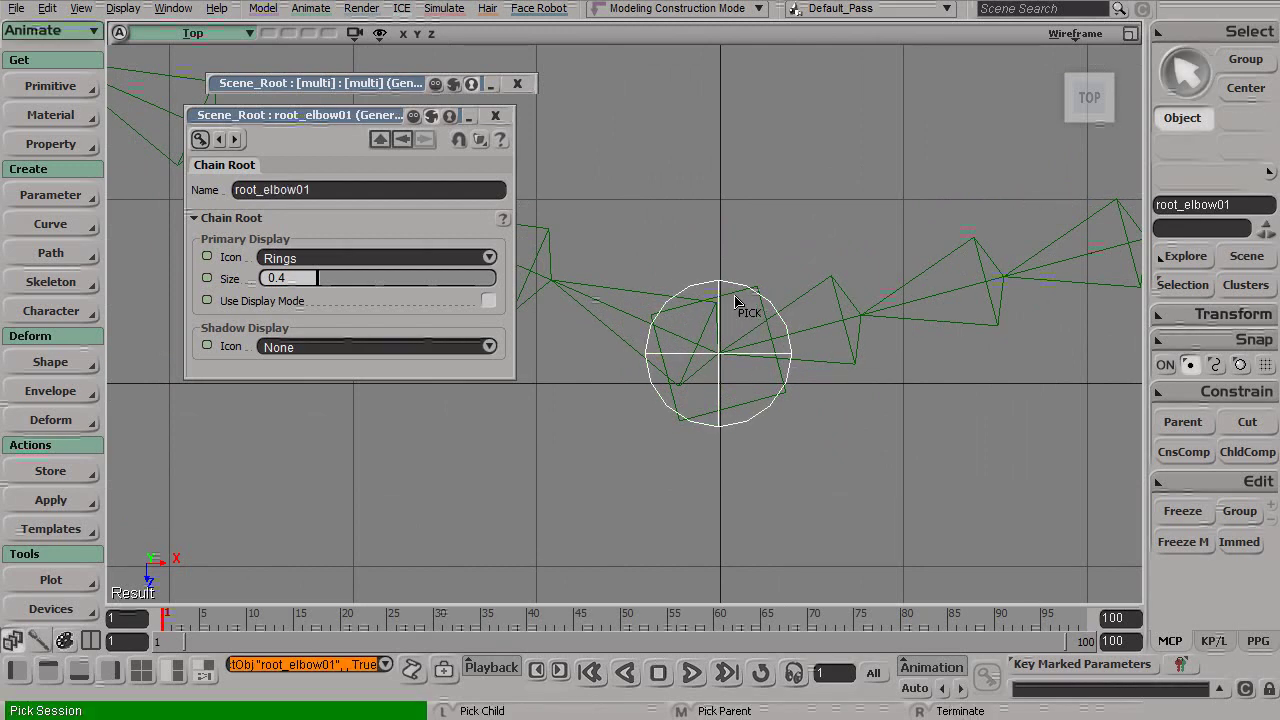
left_click(733, 299)
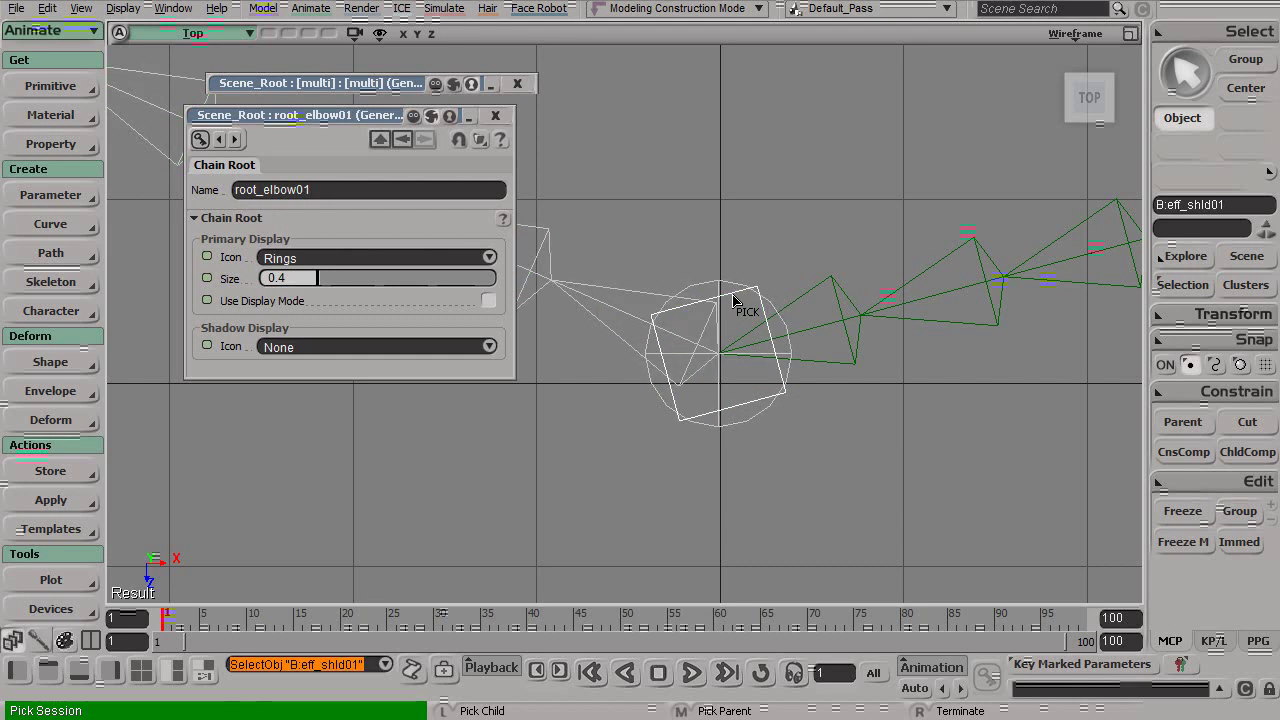
right_click(757, 229)
Close the chain root properties, branch-select root_shld01, and select all child nodes of the connected chains.
key("s")
right_click_drag(924, 430, 890, 420)
key("s")
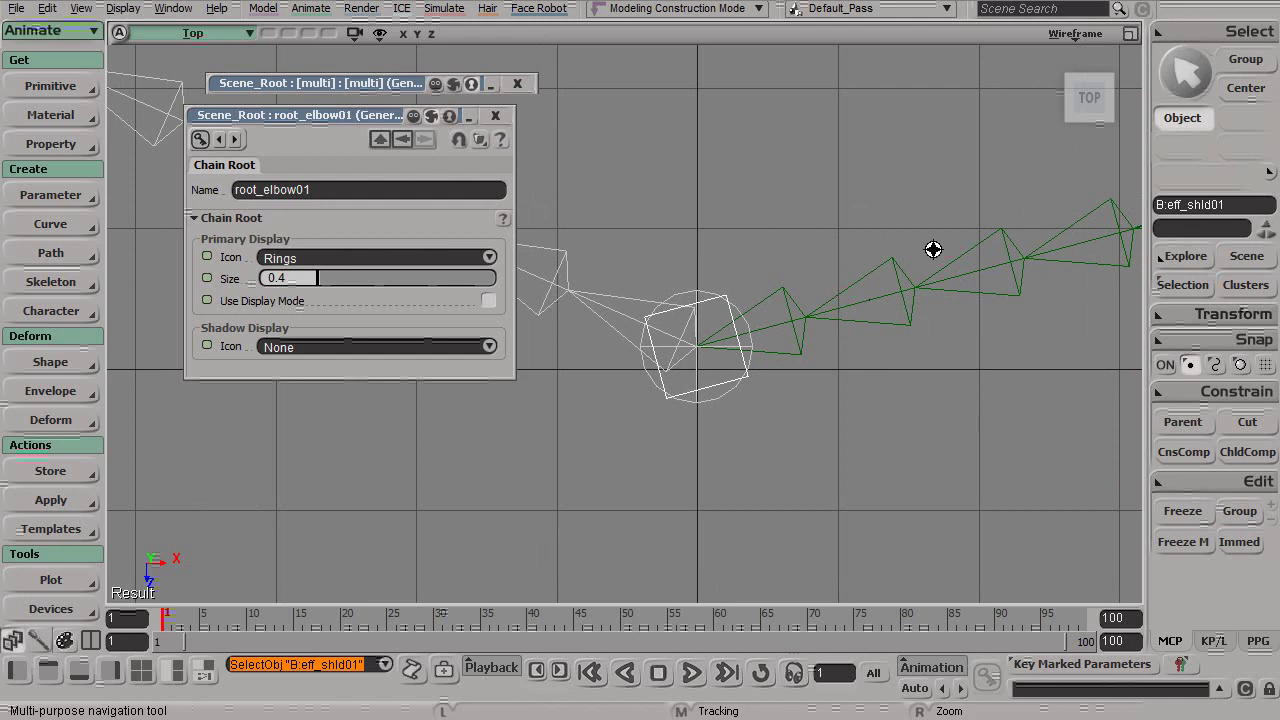
left_click_drag(921, 246, 741, 293)
left_click(494, 117)
scroll(563, 171, "down", 2)
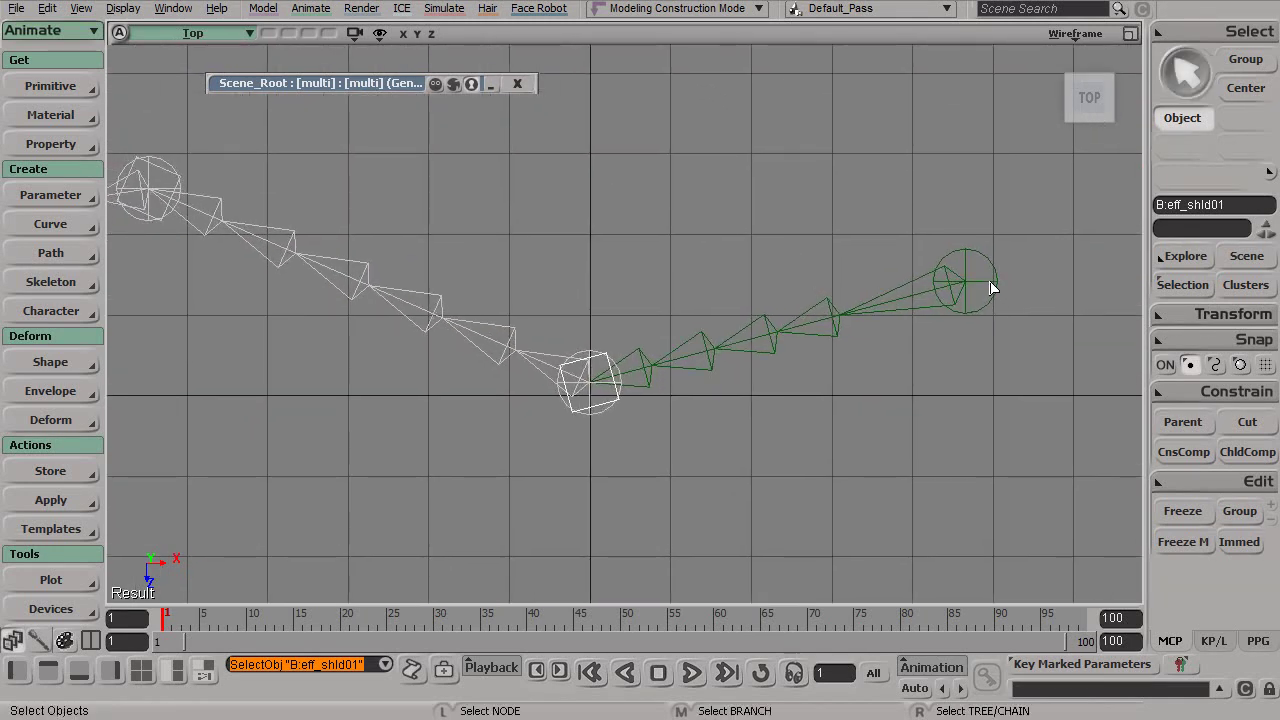
middle_click(990, 288)
key("s")
right_click_drag(990, 288, 470, 299)
mouse_move(470, 299)
middle_mouse_down()
mouse_move(523, 300)
mouse_move(485, 289)
middle_mouse_up()
left_click_drag(486, 289, 502, 291)
key("space")
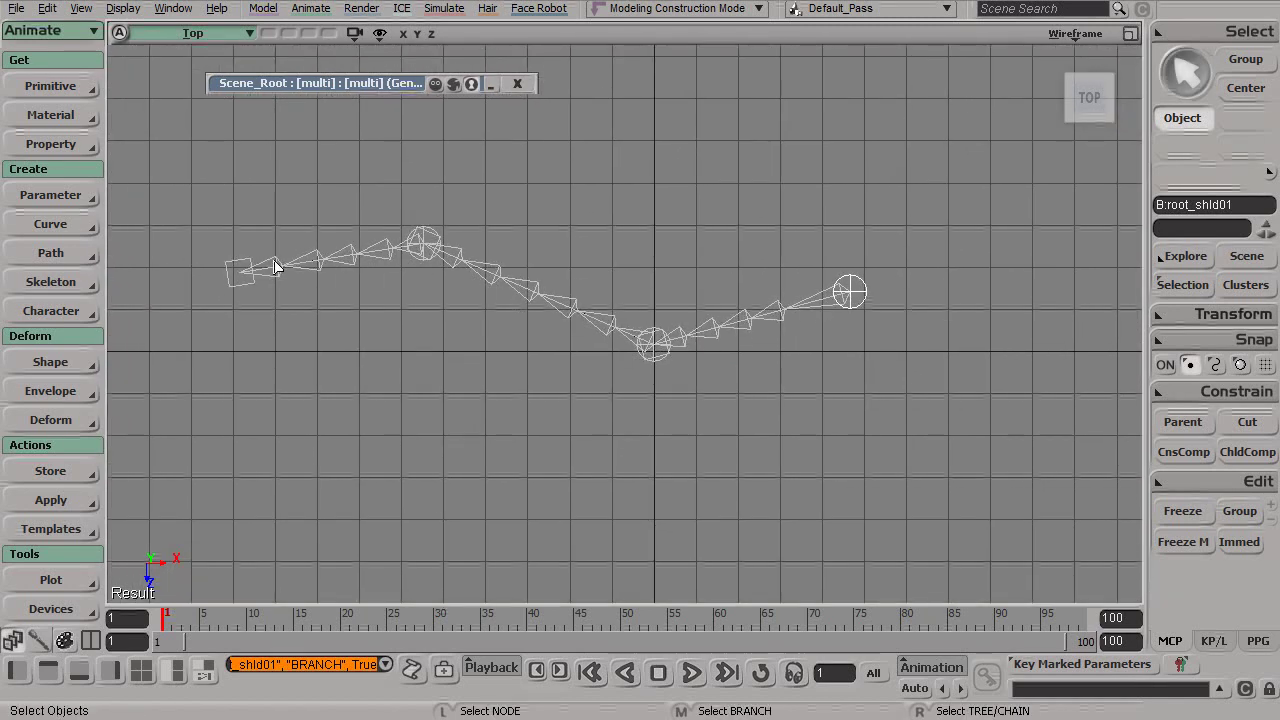
left_click(1210, 28)
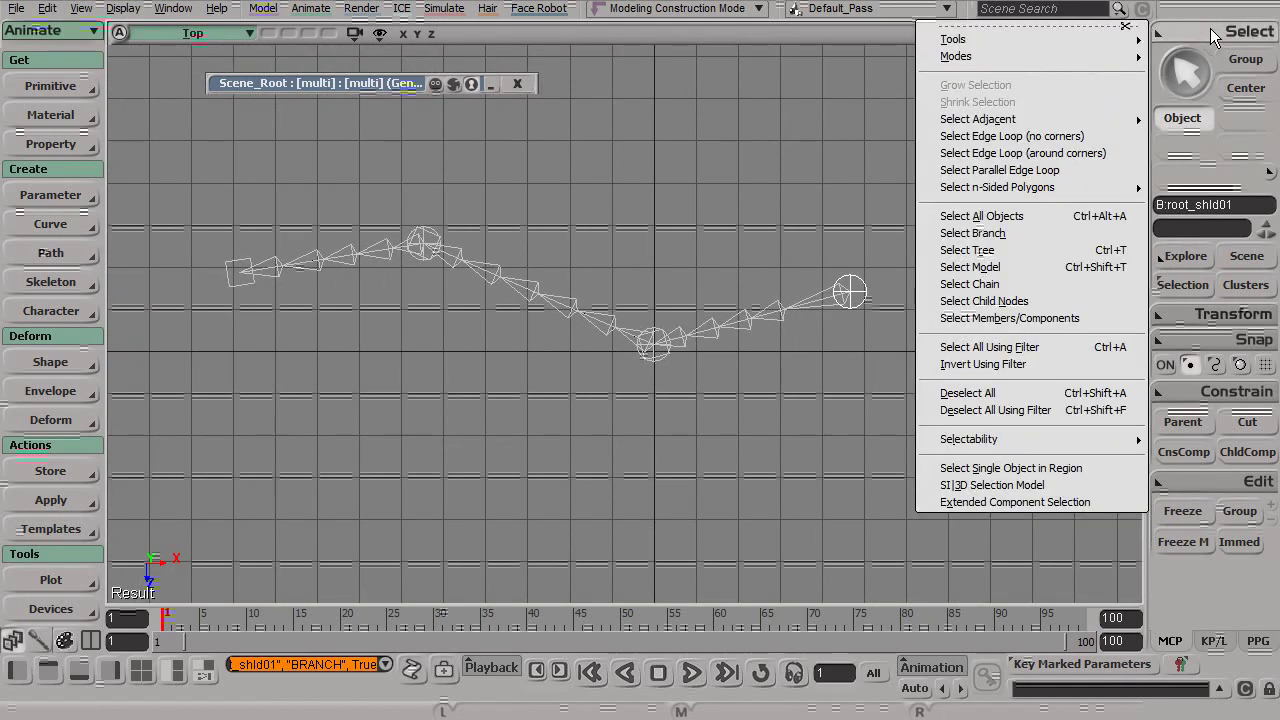
left_click(1040, 301)
Try rotating all the selected chain elements together about Z in Add mode, and undo the rotation.
key("s")
left_click_drag(711, 311, 705, 344)
key("c")
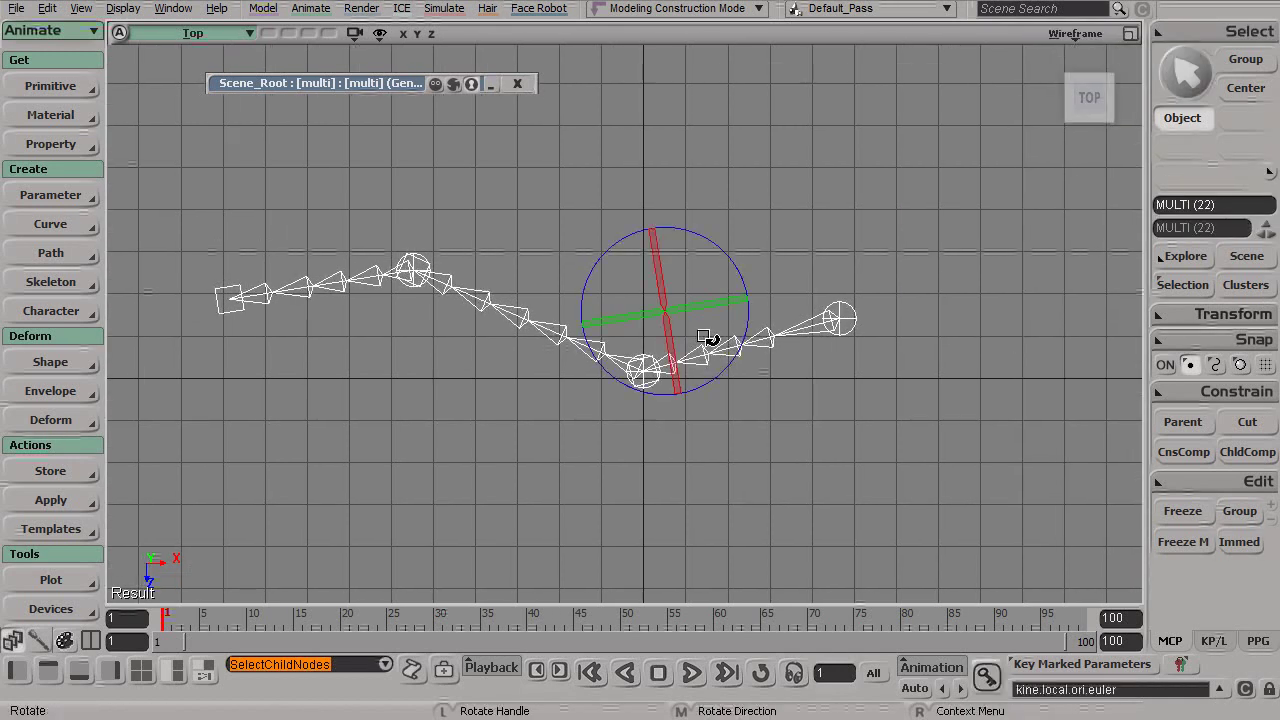
right_click(690, 320)
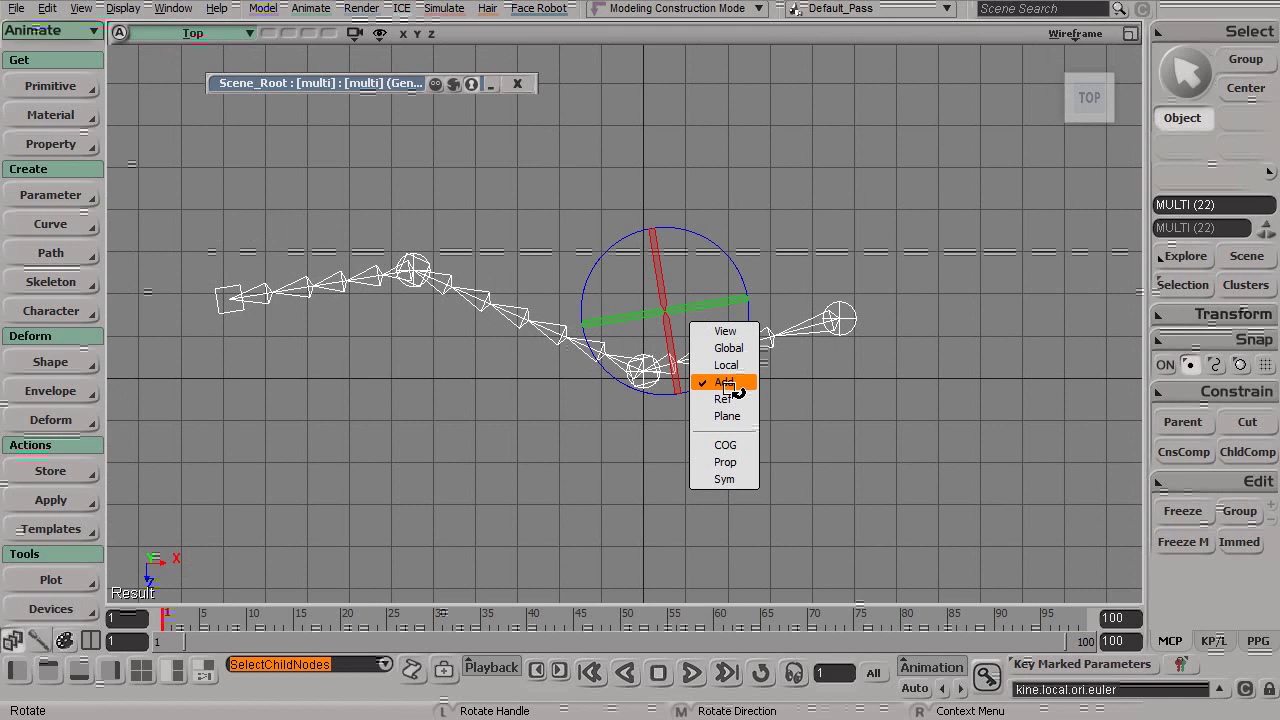
left_click(593, 359)
mouse_move(597, 362)
left_mouse_down()
mouse_move(631, 386)
mouse_move(597, 349)
mouse_move(610, 375)
left_mouse_up()
key("ctrl+z")
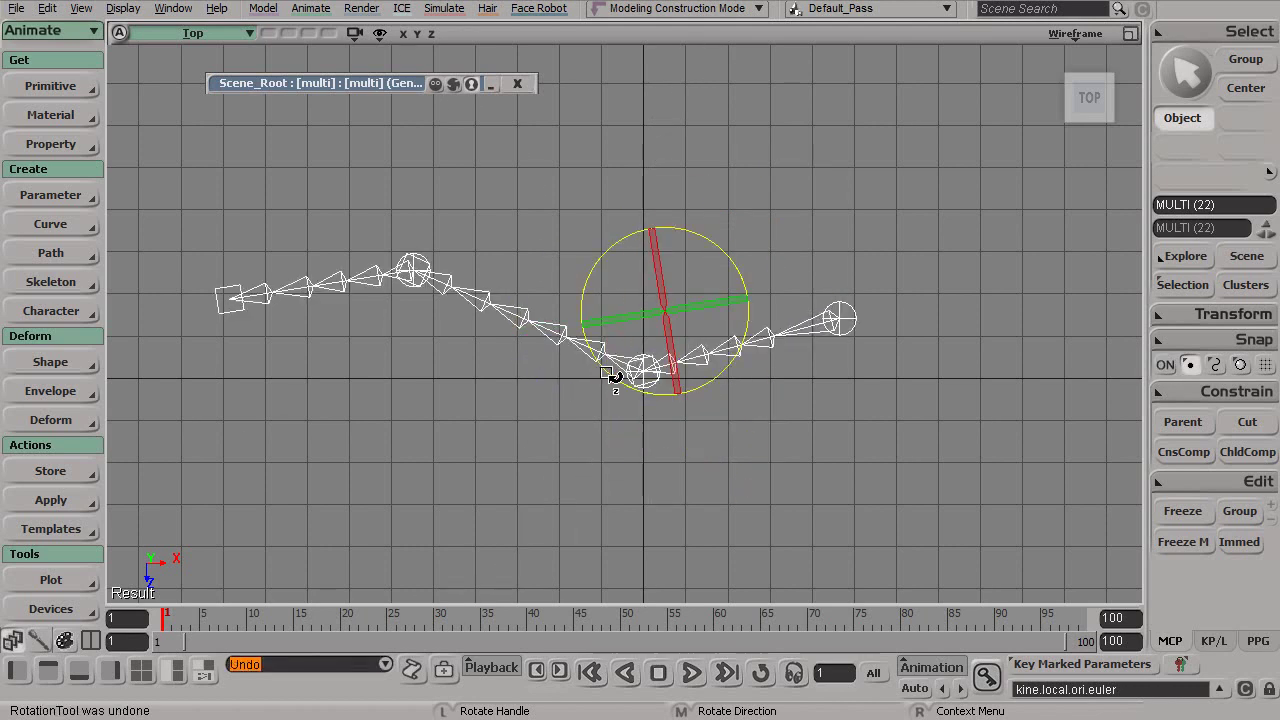
Show the Camera view maximized, test-curl the selected chains by rotating them above the wing, and undo the rotations.
left_click(1130, 35)
left_click(1131, 37)
key("s")
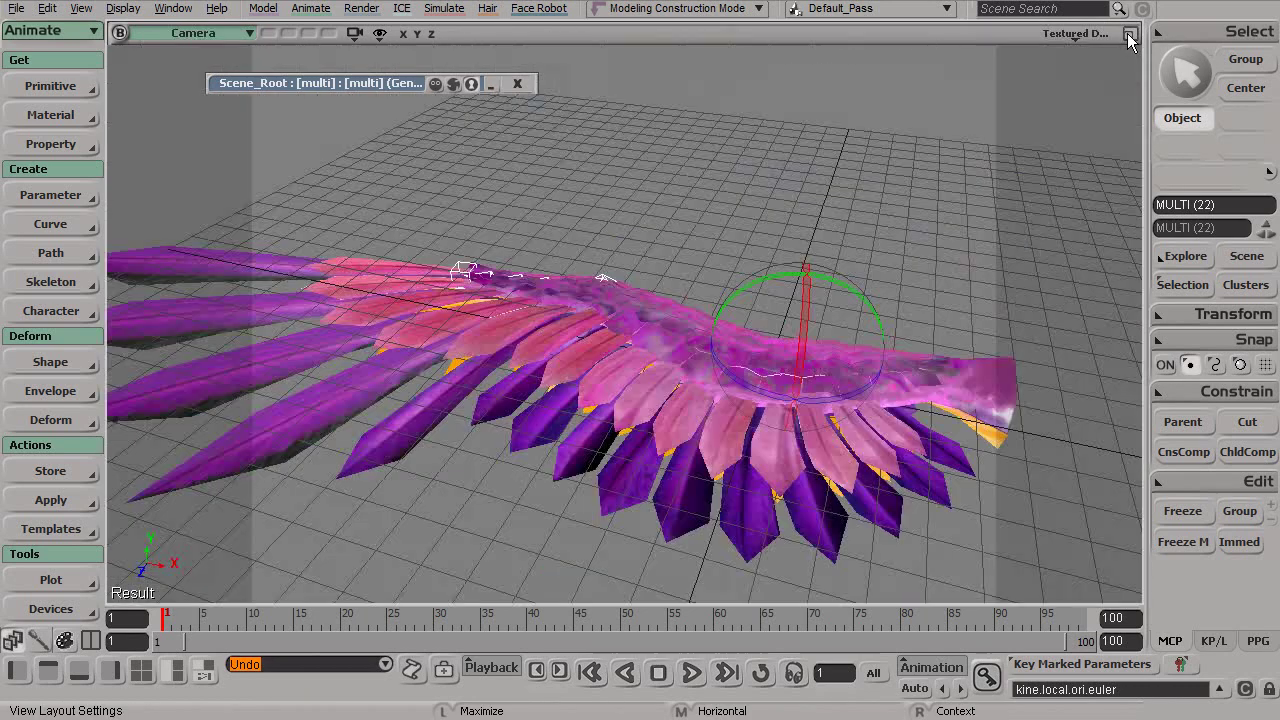
right_click_drag(806, 366, 649, 269)
left_click_drag(649, 269, 680, 250)
left_click_drag(778, 254, 821, 273)
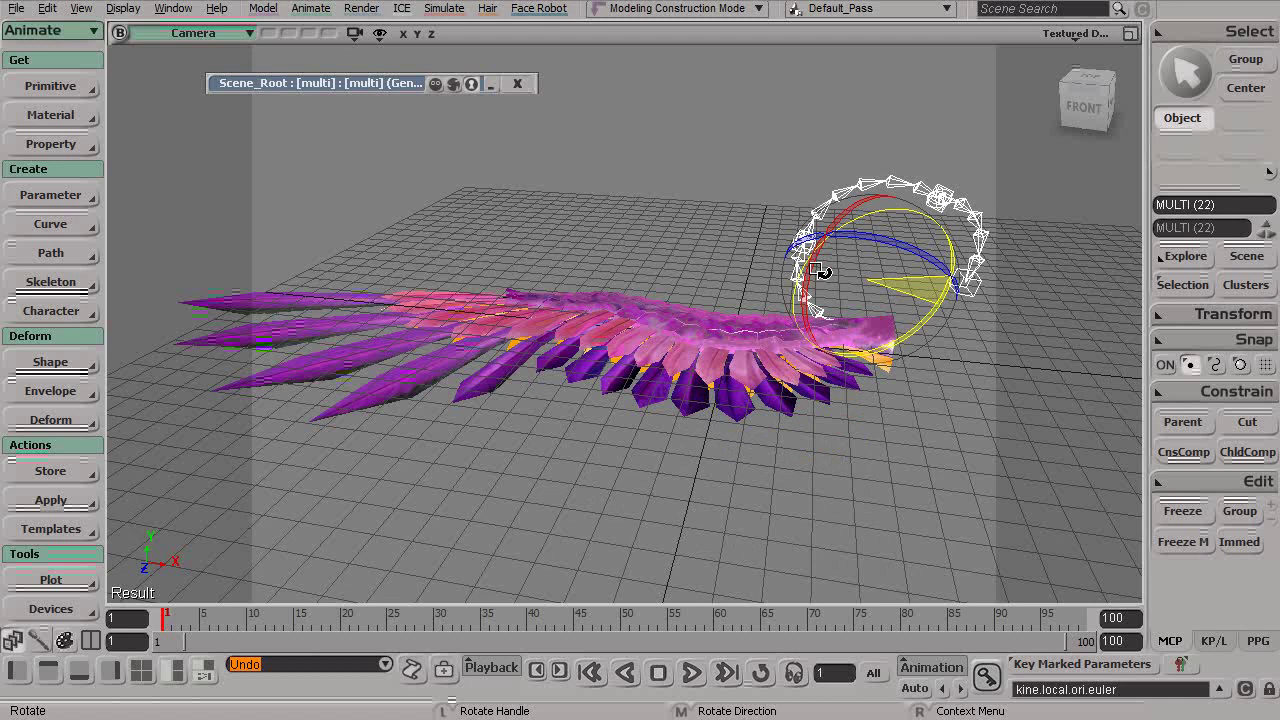
key("ctrl+z")
key("ctrl+z")
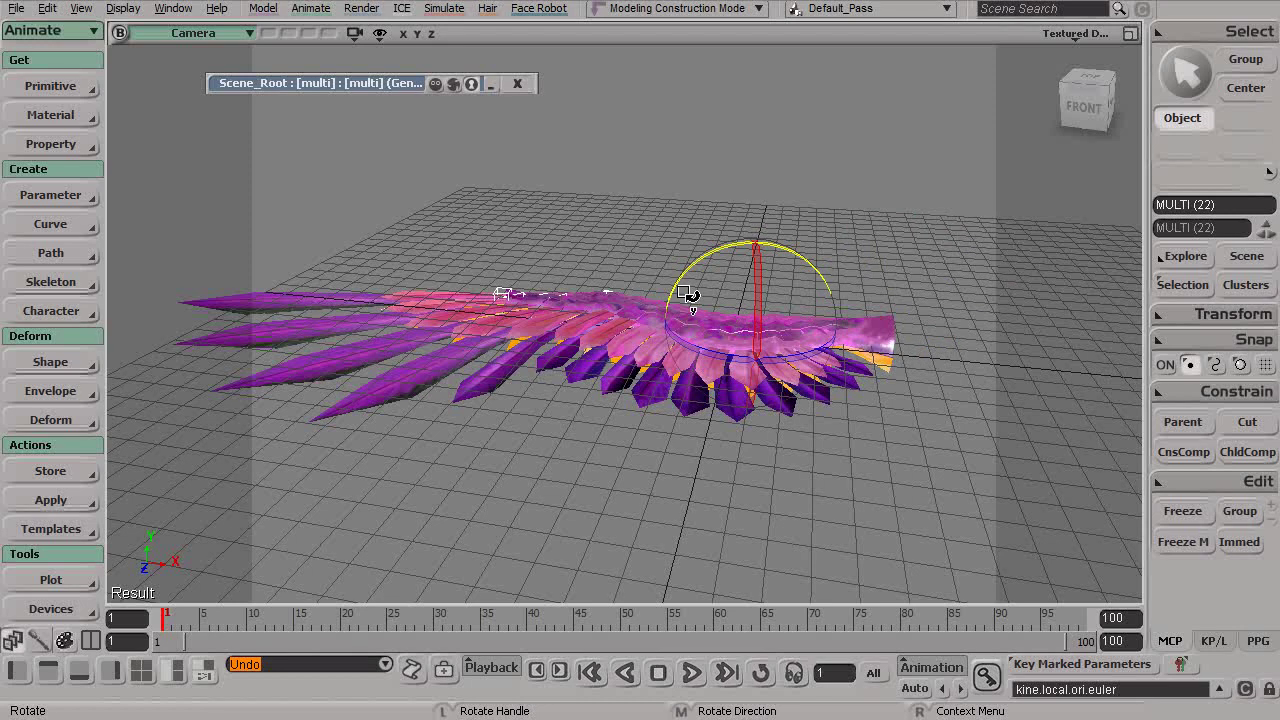
Return to object selection and open the Explorer to view the scene hierarchy.
key("space")
key("s")
left_click_drag(535, 190, 546, 242)
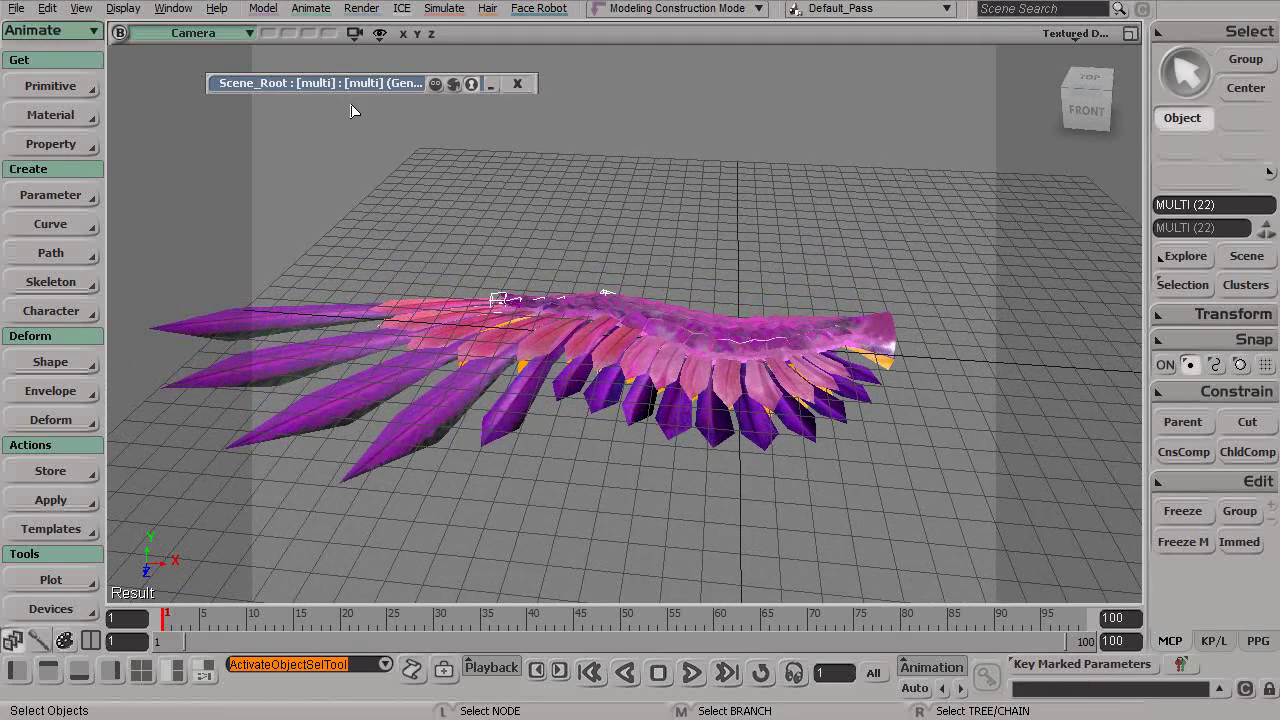
key("8")
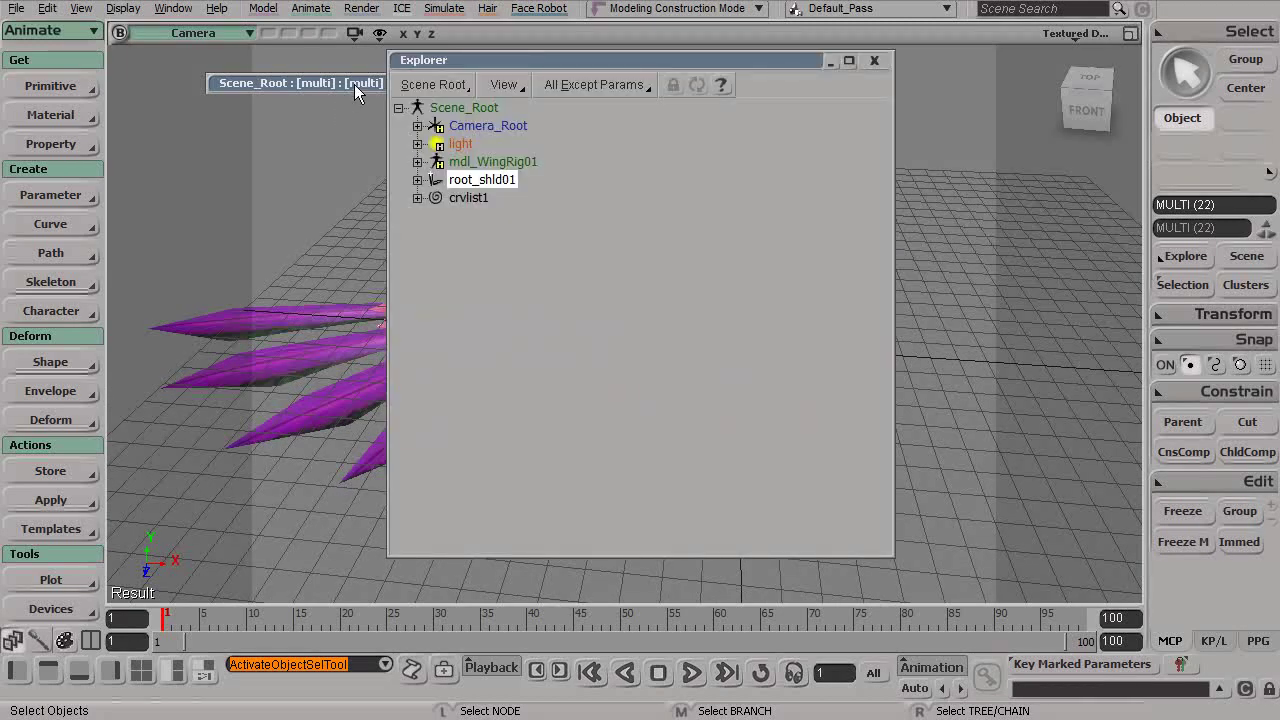
Put root_shld01 under a new transform group in the Explorer and rename the group bones01.
left_click_drag(354, 84, 281, 84)
double_click(281, 84)
left_click(444, 84)
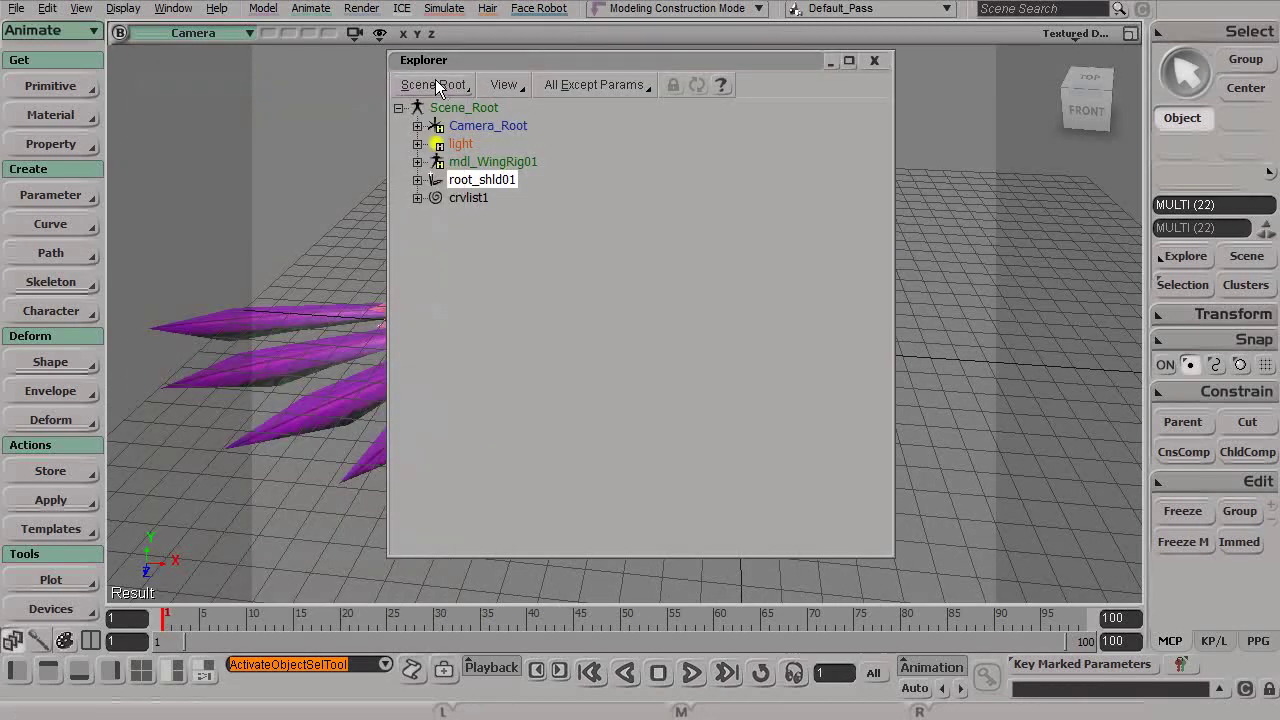
left_click_drag(548, 60, 462, 69)
left_click(418, 190)
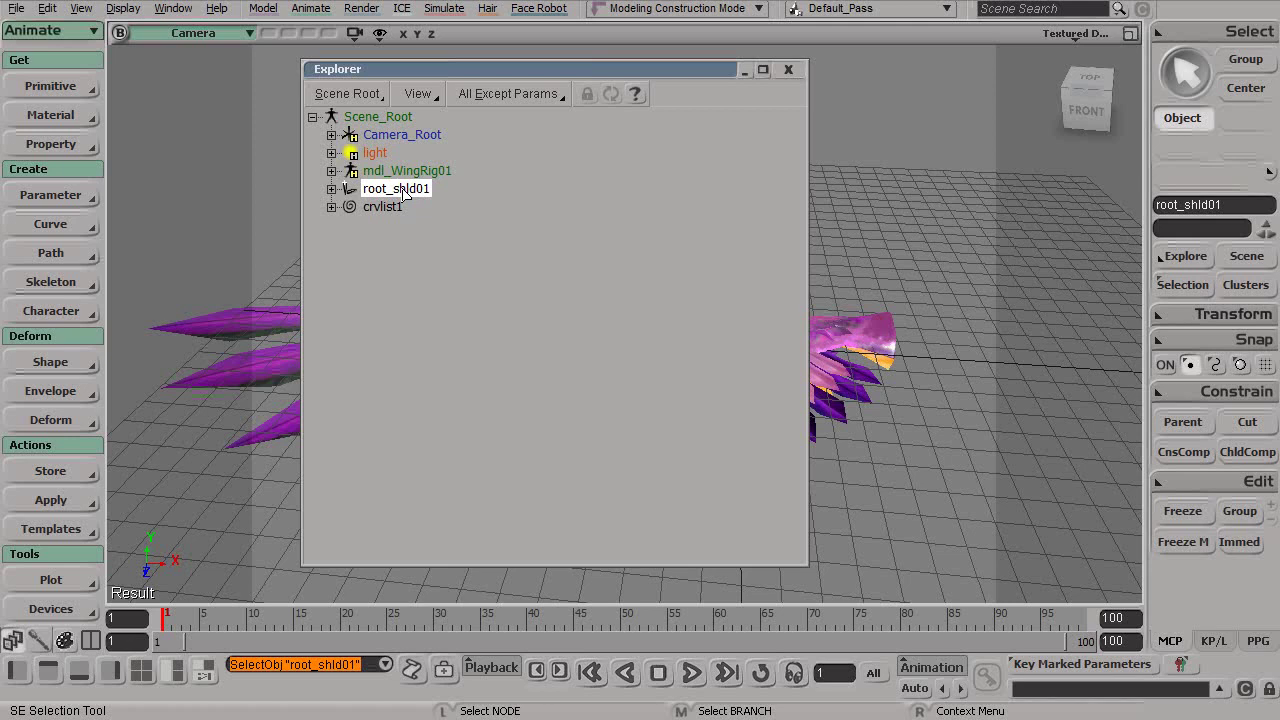
key("ctrl+g")
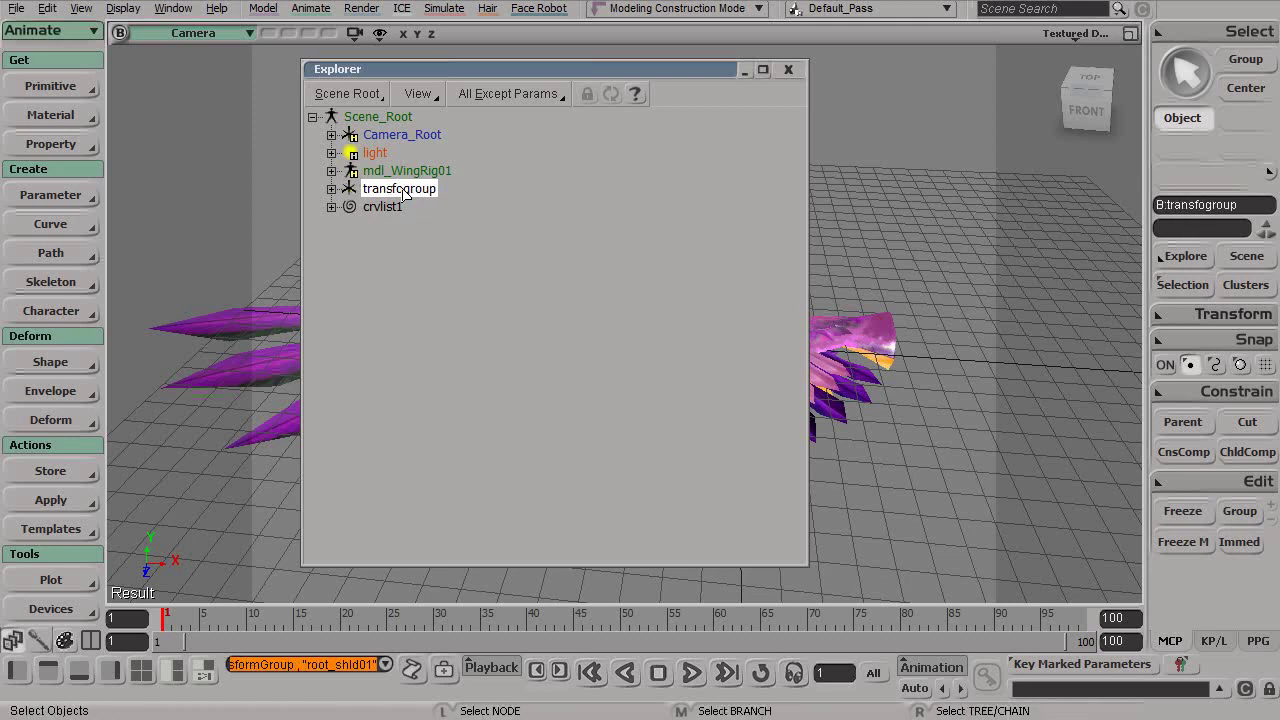
double_click(403, 189)
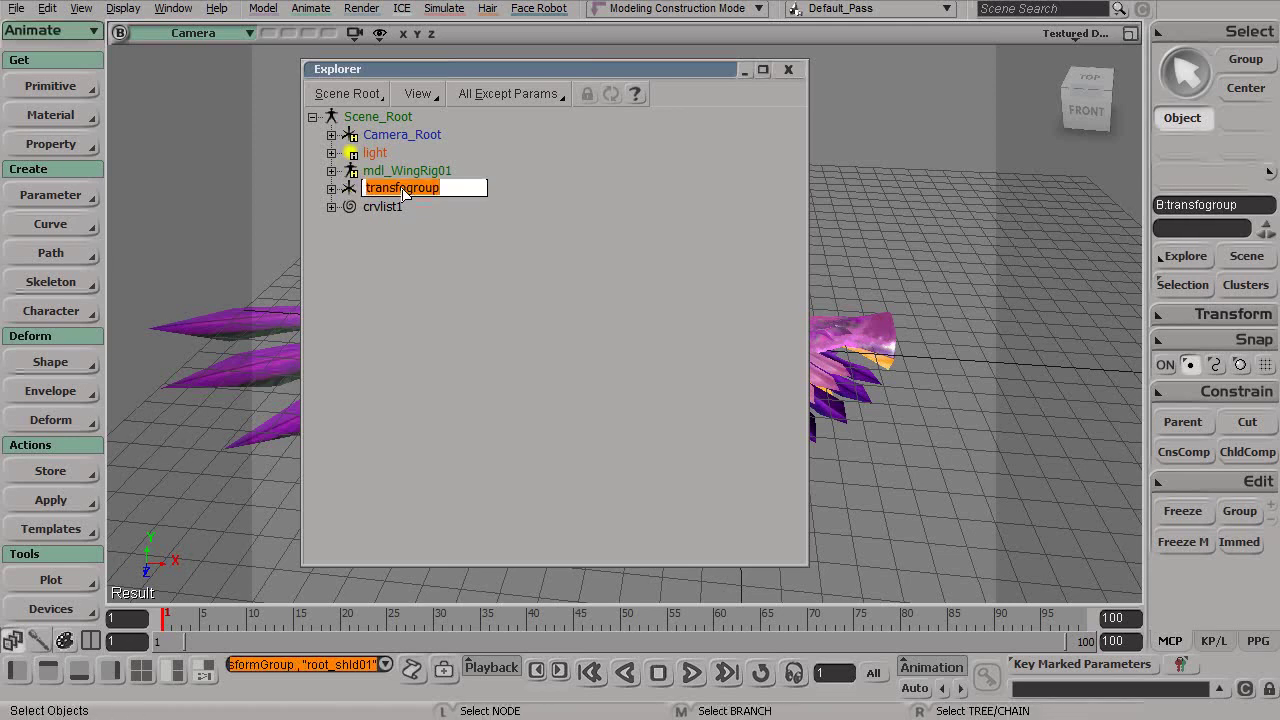
type("bones01")
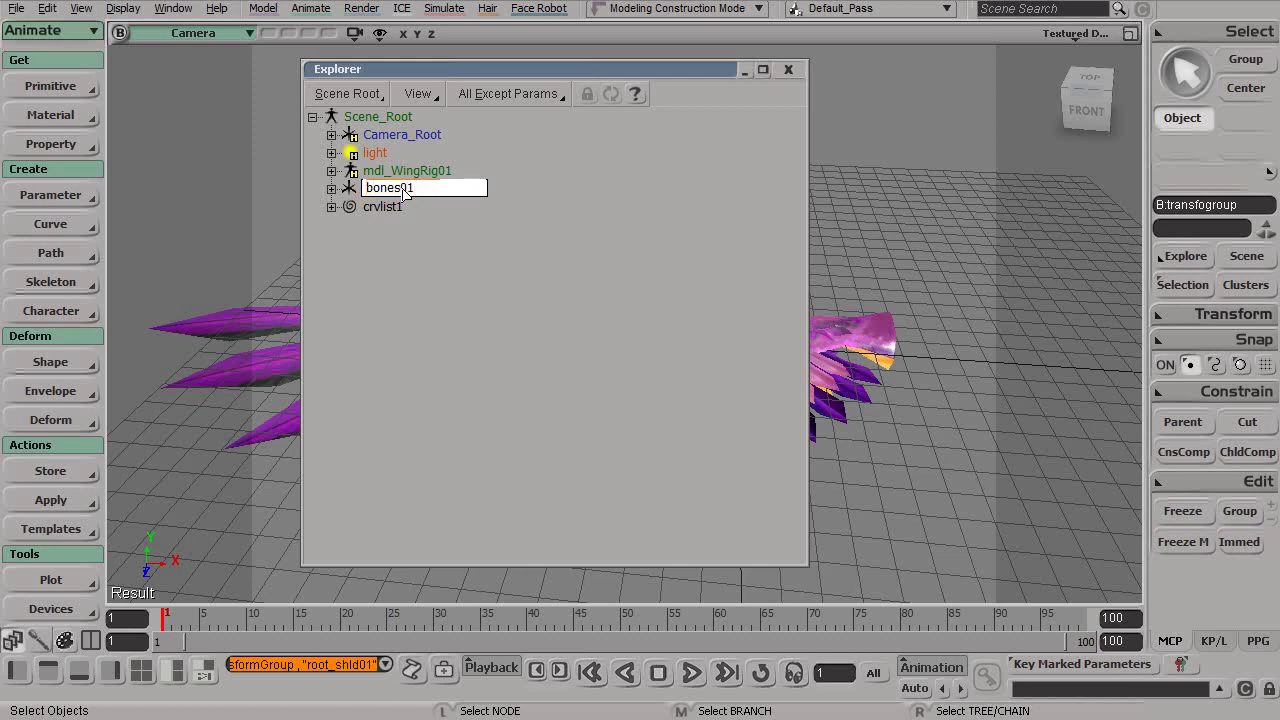
key("Return")
Mark all position, rotation and scaling parameters of bones01 and make them non-keyable so they leave the keying list.
left_click(1224, 643)
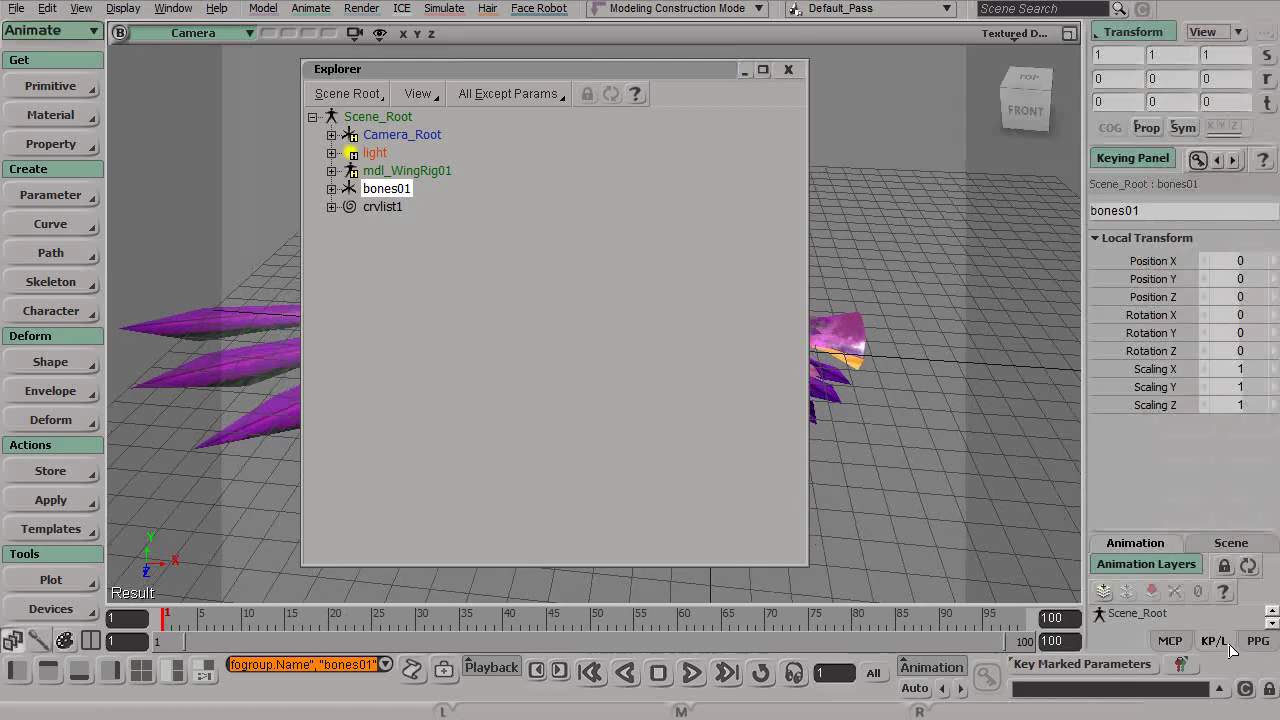
left_click(1140, 262)
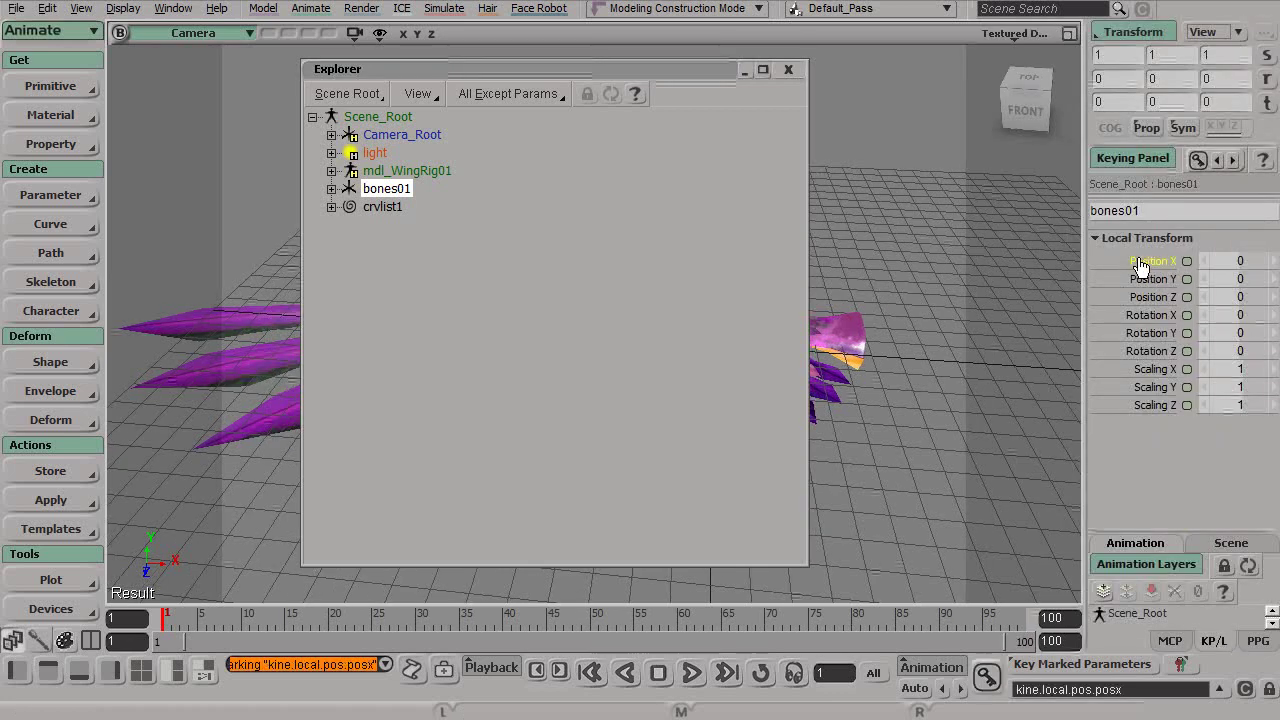
left_click(1157, 405, "shift")
right_click(1148, 353)
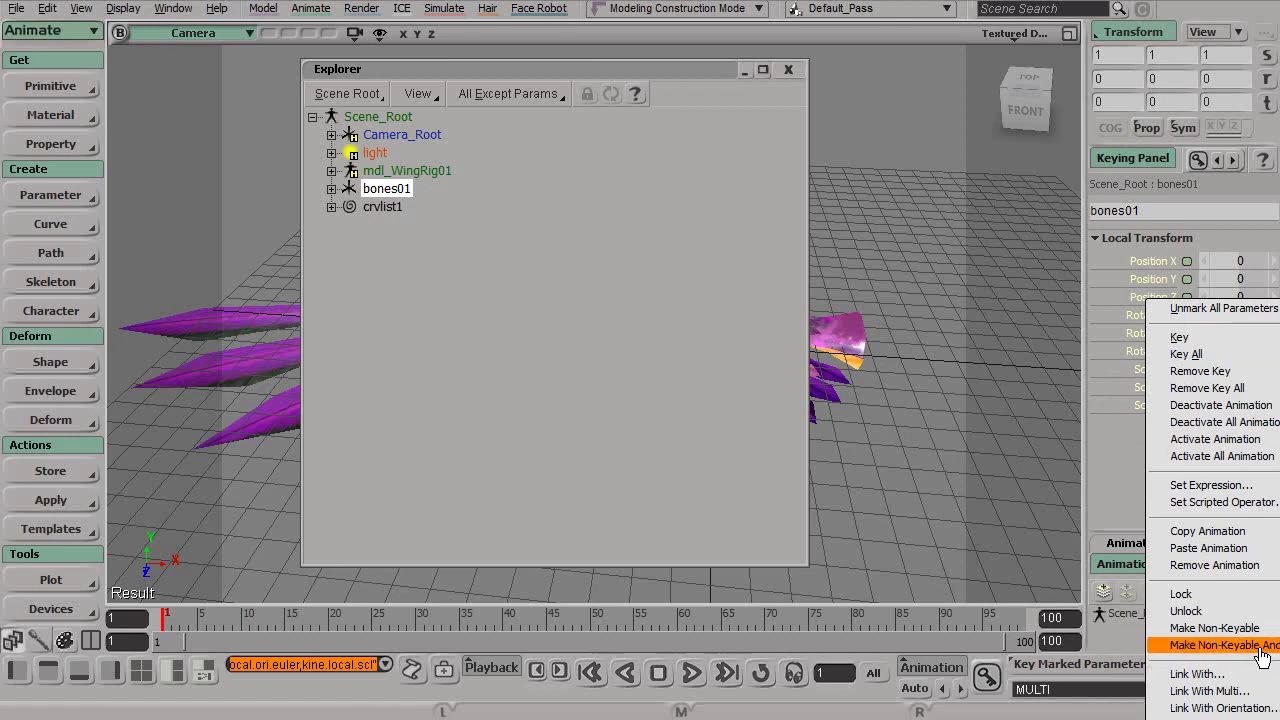
left_click(1230, 645)
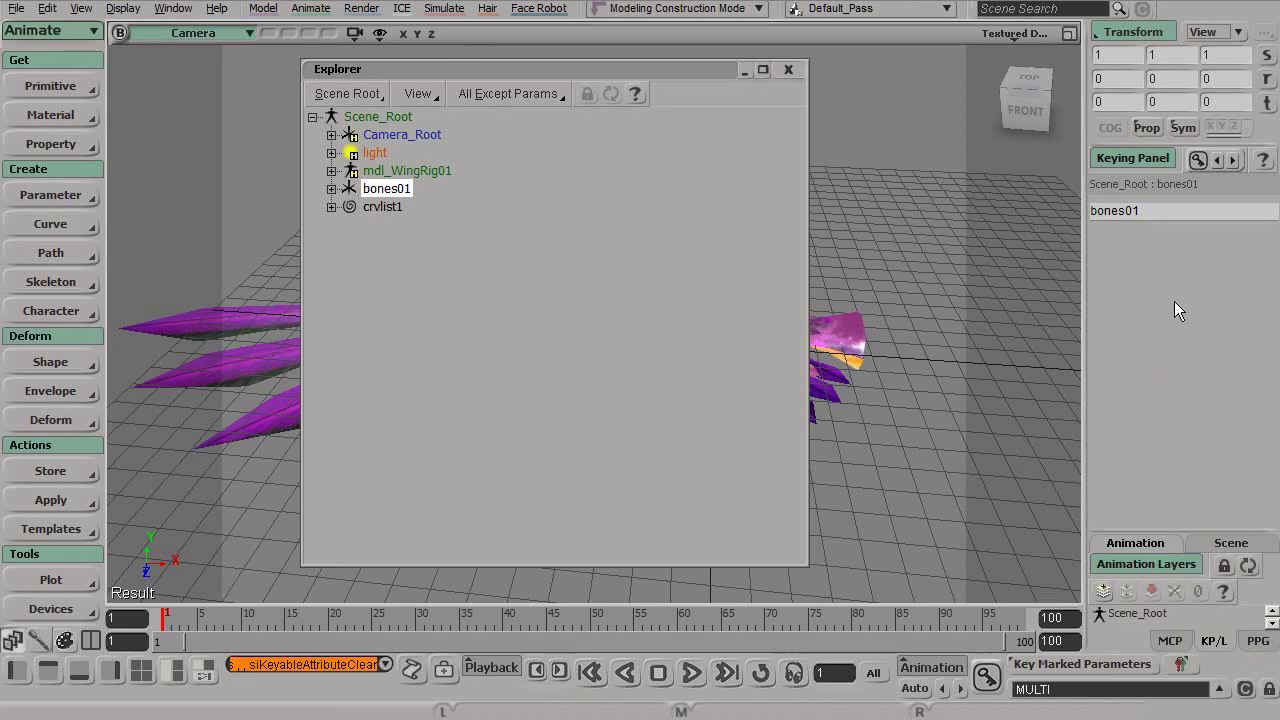
Parent bones01 under mdl_WingRig01, delete the leftover crvlist1 curve, and collapse the Explorer window.
left_click(391, 191)
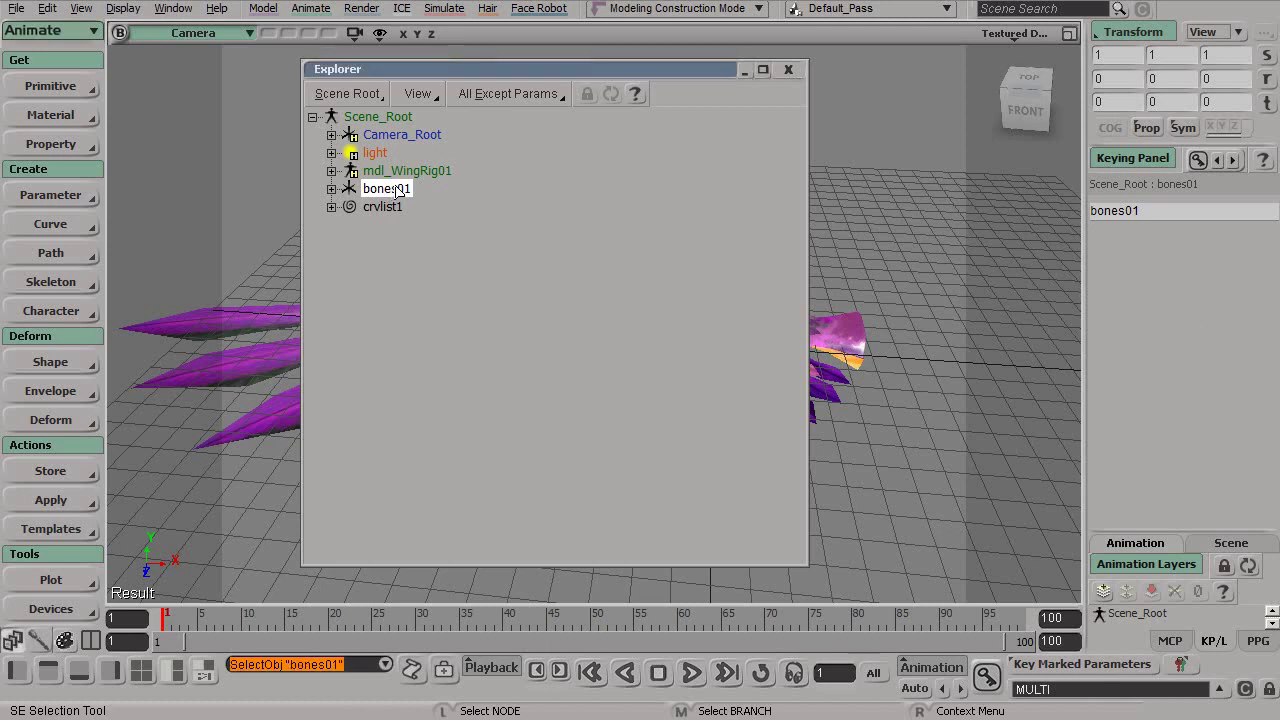
left_click_drag(407, 187, 421, 176)
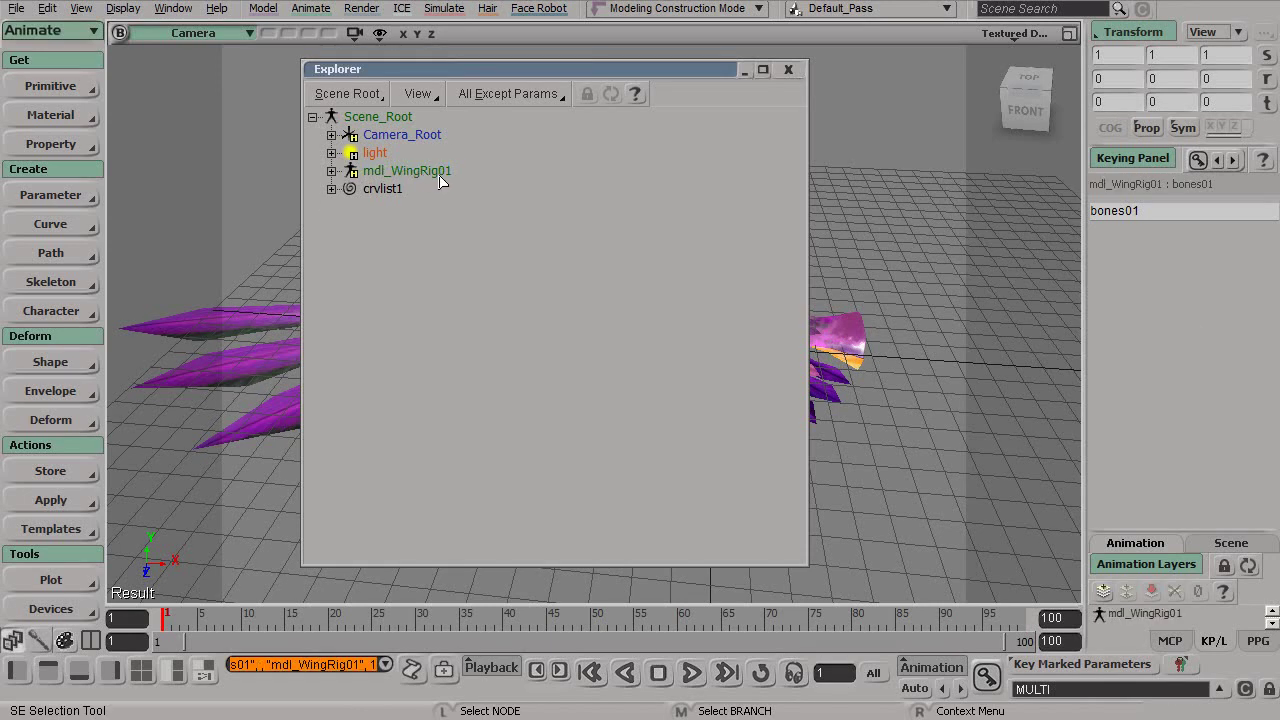
left_click(383, 190)
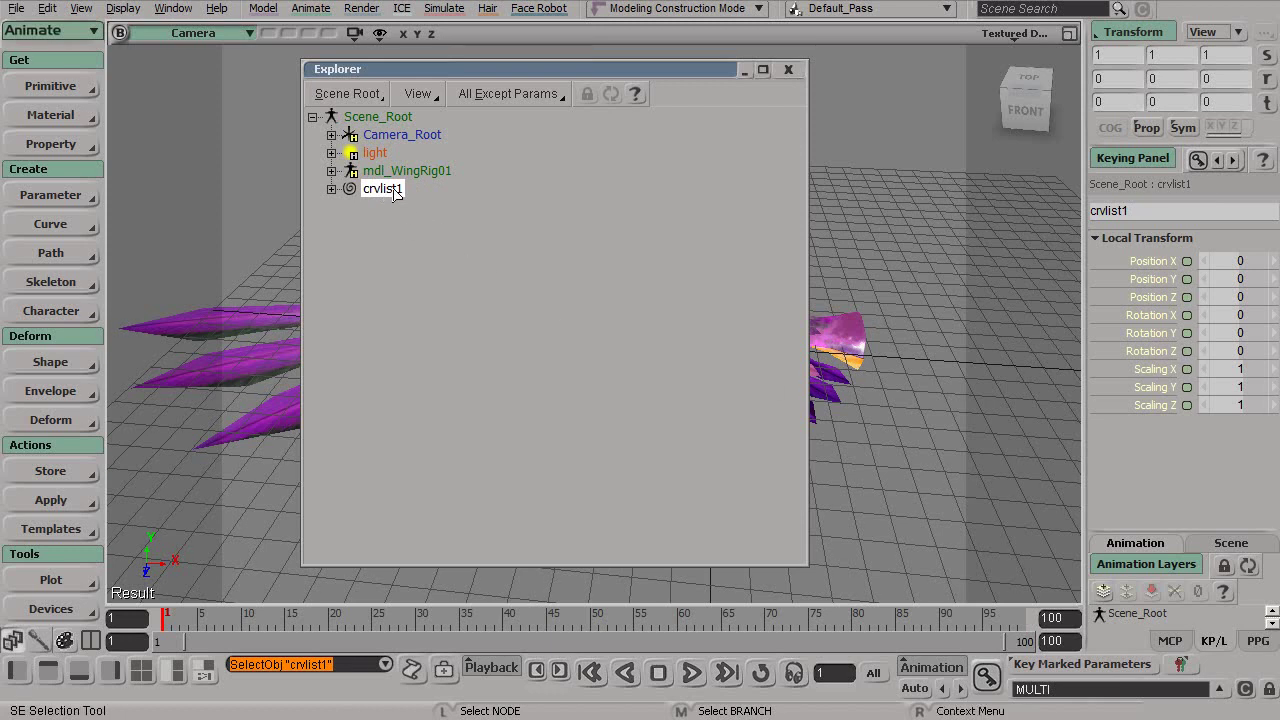
key("Delete")
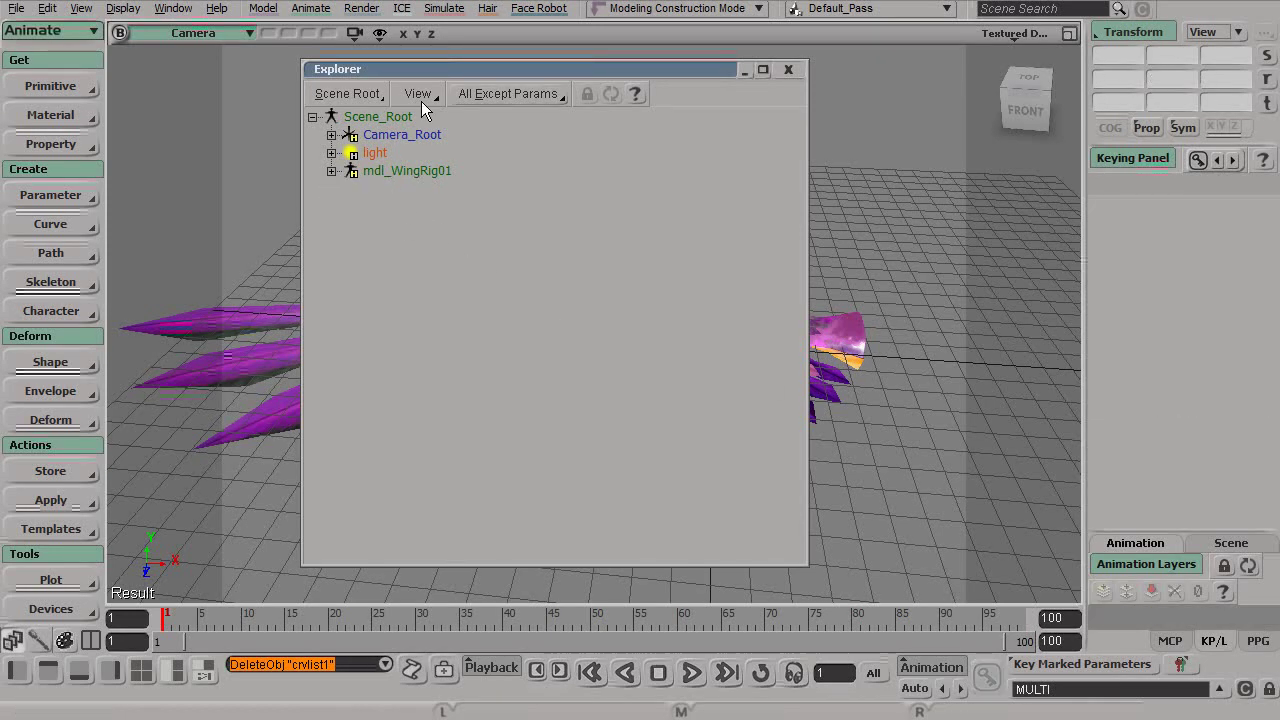
double_click(487, 70)
Enable XRay display in the Camera view and inspect the bone chains inside the wing.
key("s")
left_click_drag(537, 277, 519, 175)
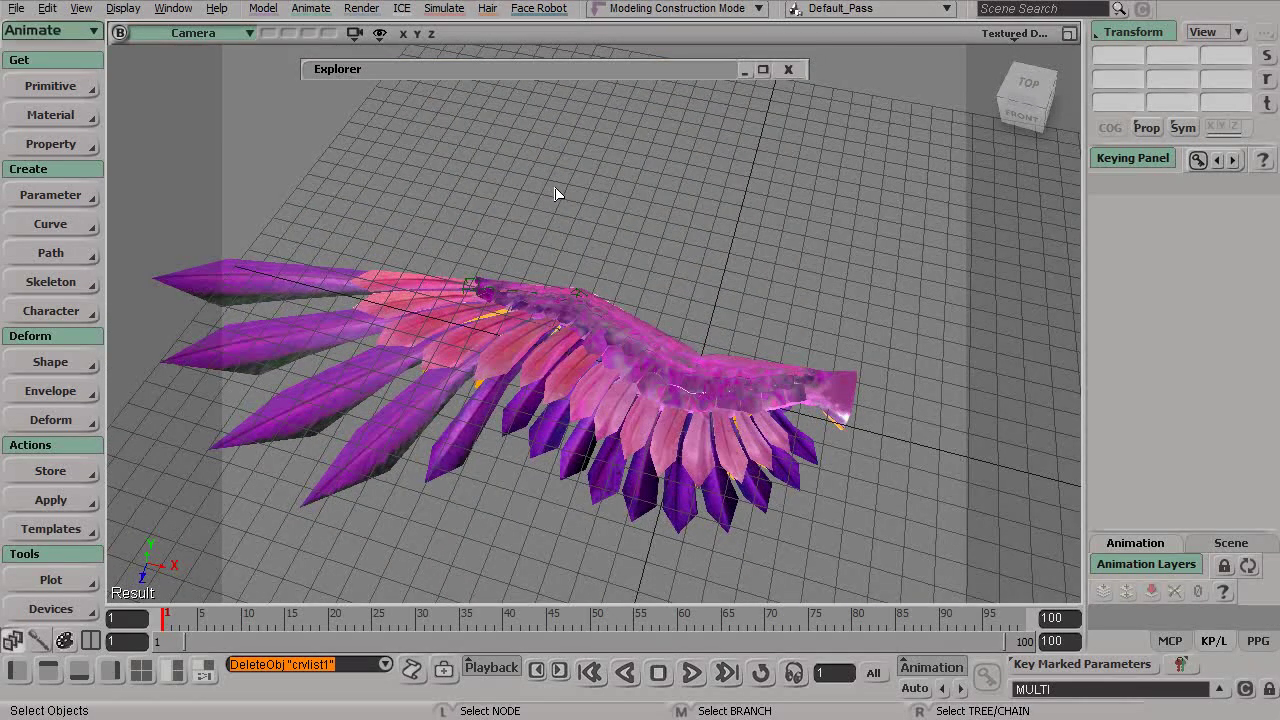
key("s")
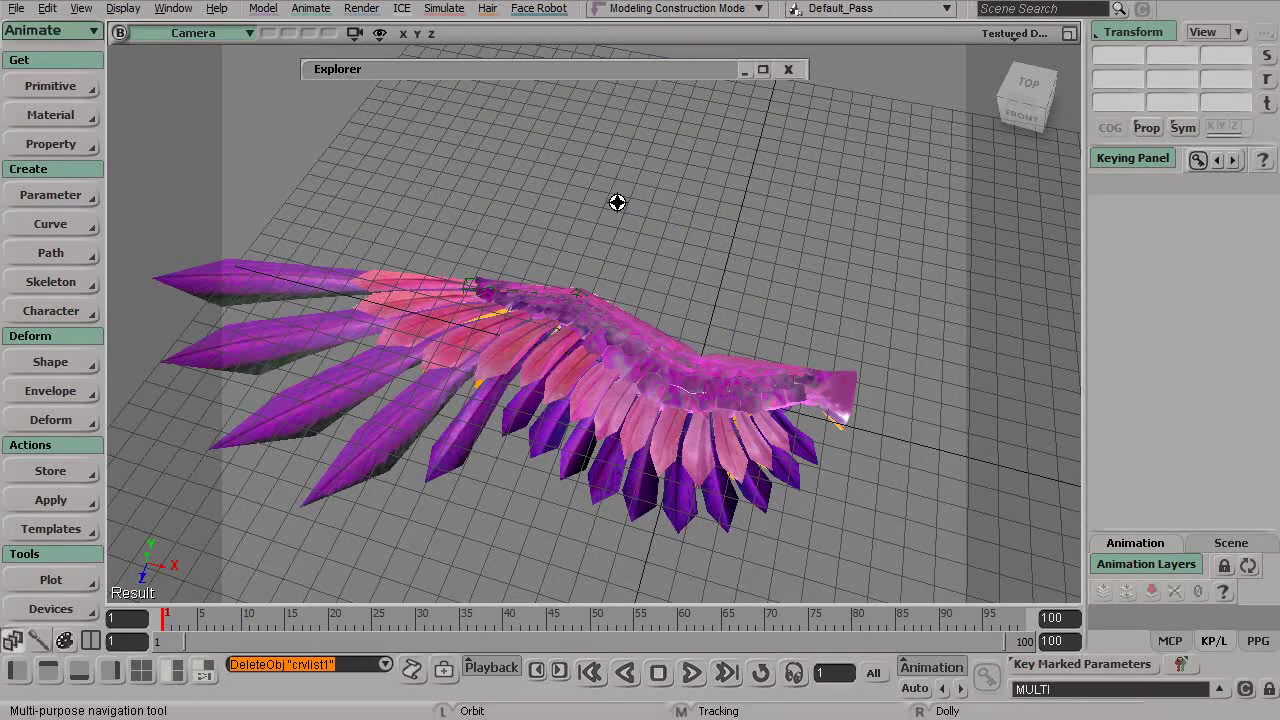
mouse_move(611, 197)
left_mouse_down()
mouse_move(597, 223)
mouse_move(611, 197)
left_mouse_up()
key("s")
left_click_drag(625, 316, 654, 280)
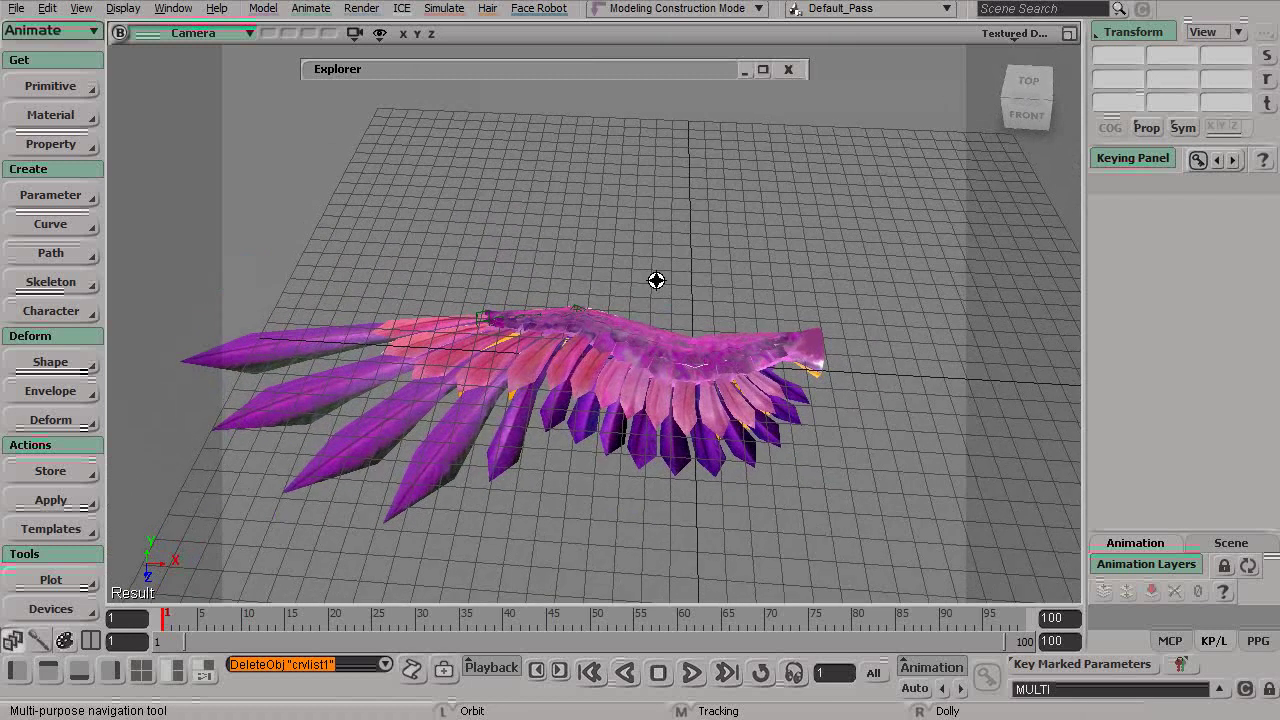
left_click(1012, 34)
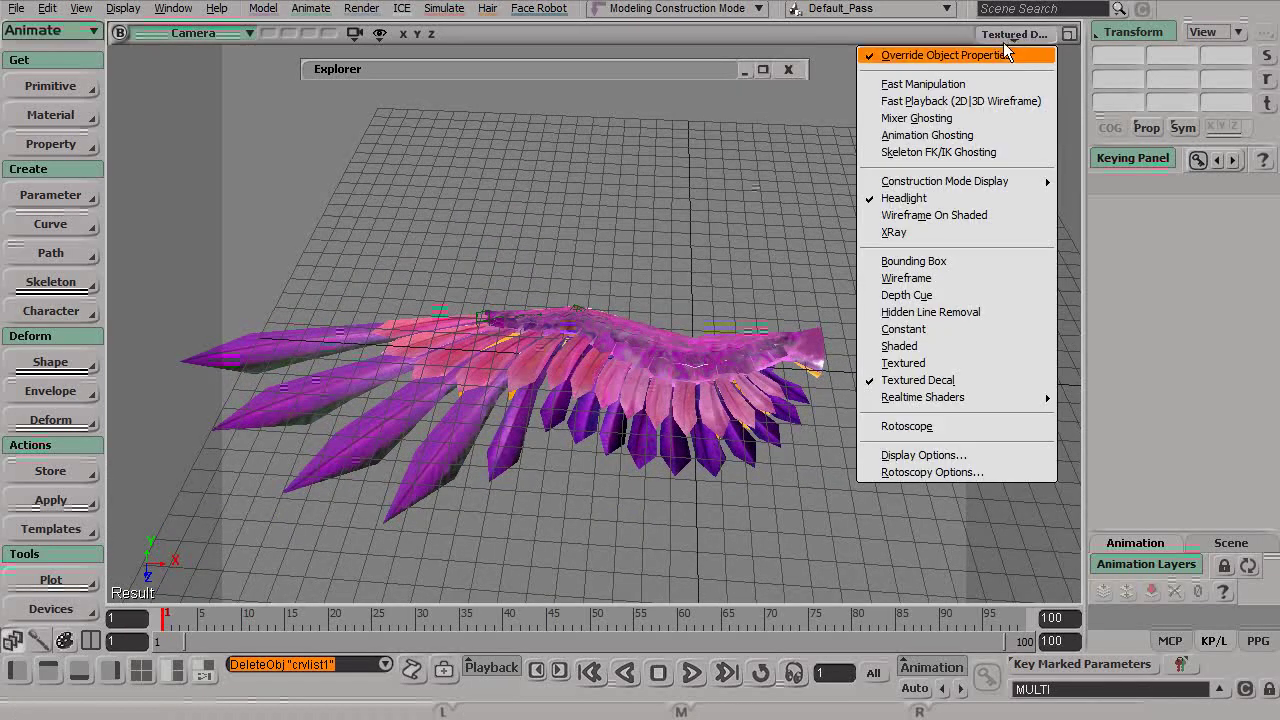
left_click(952, 236)
key("s")
mouse_move(700, 300)
left_mouse_down()
mouse_move(598, 304)
mouse_move(677, 331)
mouse_move(657, 243)
mouse_move(706, 223)
mouse_move(766, 229)
mouse_move(757, 286)
mouse_move(671, 274)
mouse_move(700, 265)
left_mouse_up()
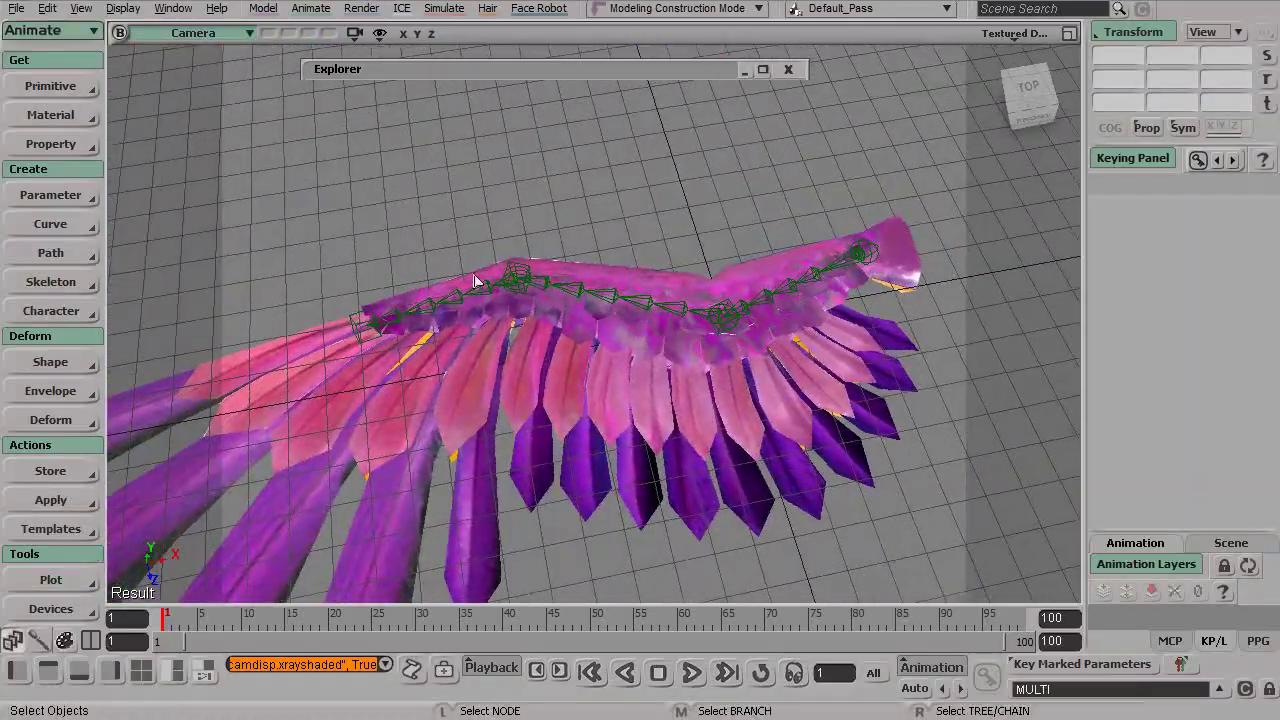
key("s")
left_click_drag(546, 263, 647, 230)
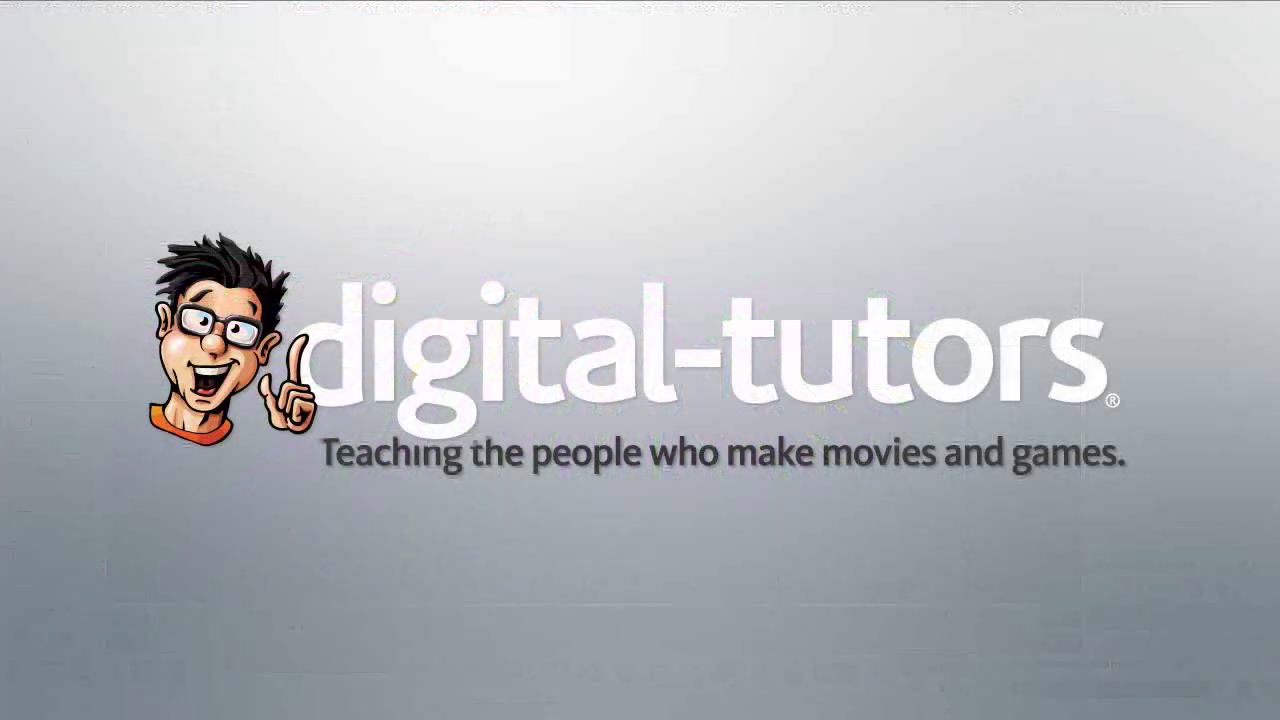